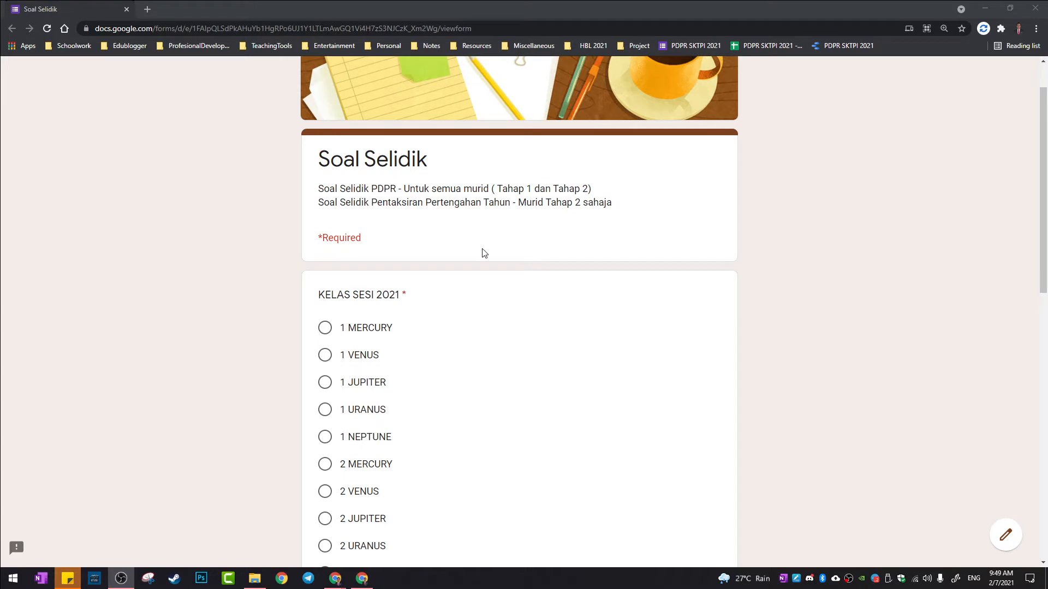
Step: Answer the KELAS SESI 2021 question with 1 MERCURY and continue to that class's section
scroll(485, 253, "down", 2)
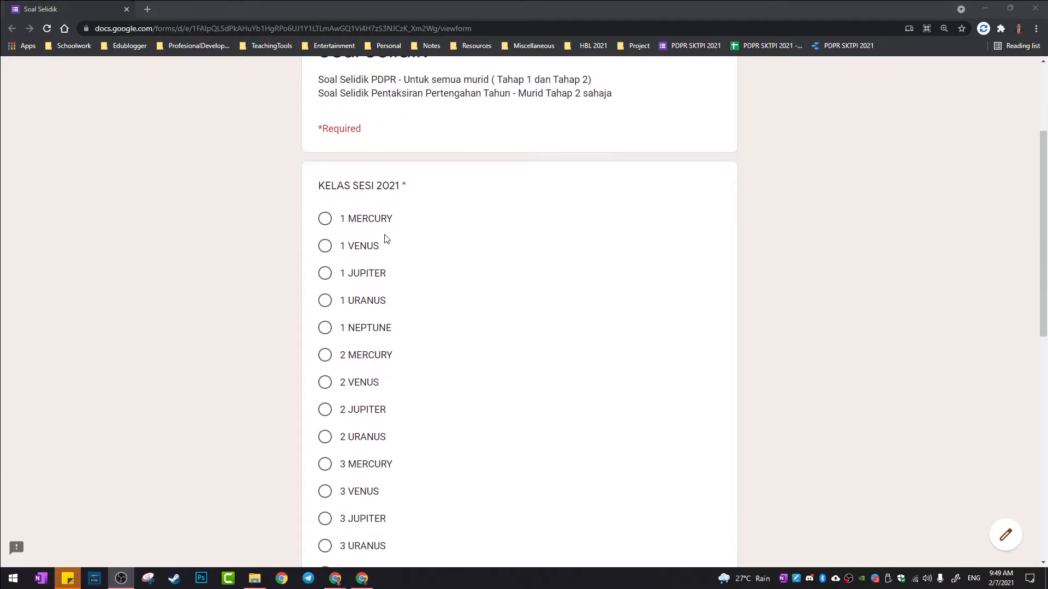
left_click(372, 219)
scroll(508, 243, "down", 8)
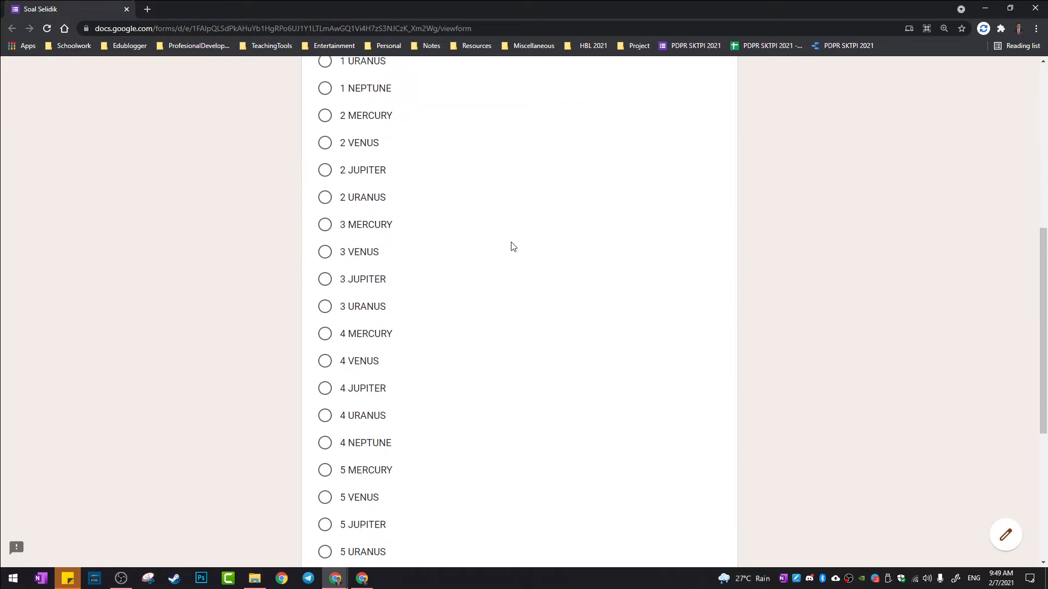
scroll(496, 278, "down", 2)
left_click(328, 459)
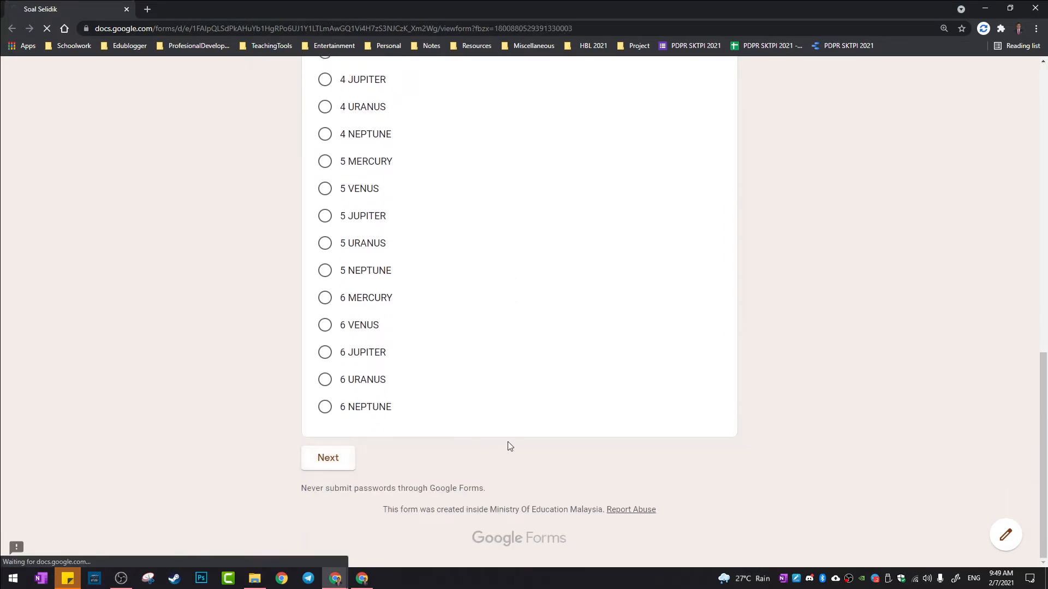
Step: Select a student in the 1 MERCURY name list and return to the class question
scroll(507, 441, "down", 5)
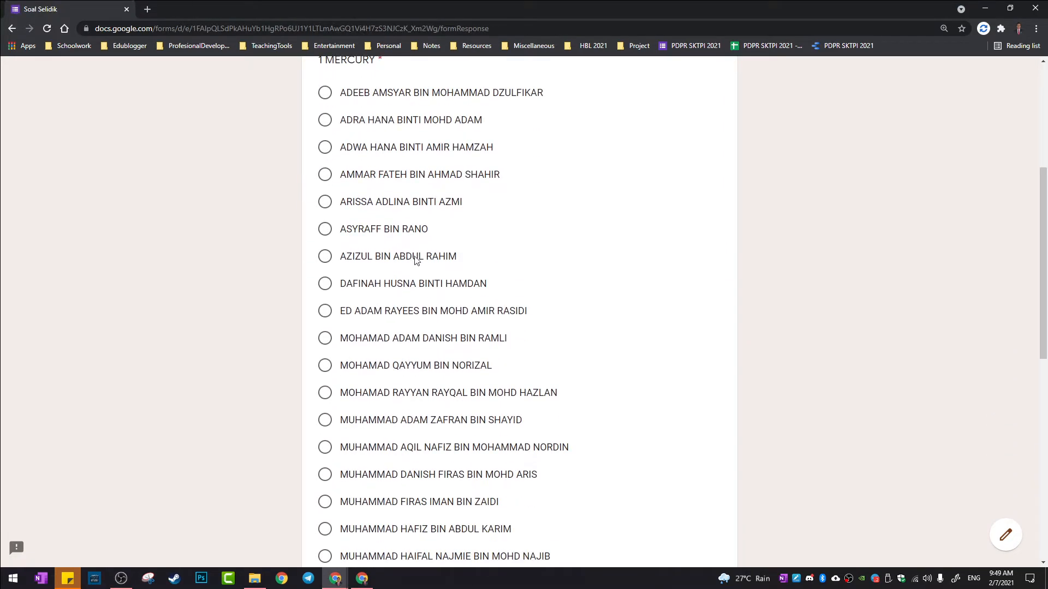
scroll(440, 255, "down", 6)
left_click(386, 267)
scroll(385, 267, "down", 4)
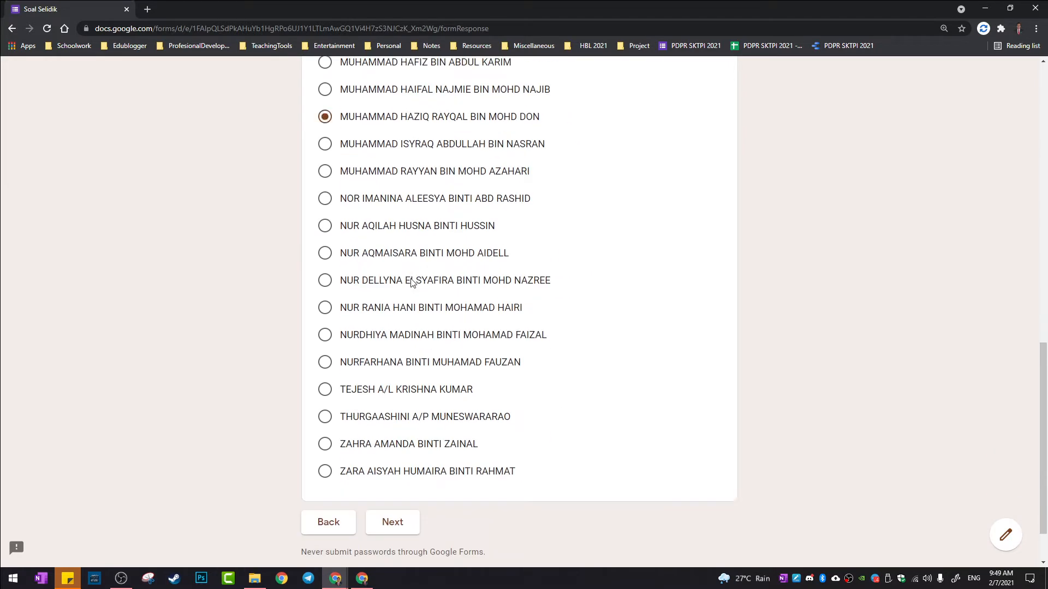
left_click(335, 460)
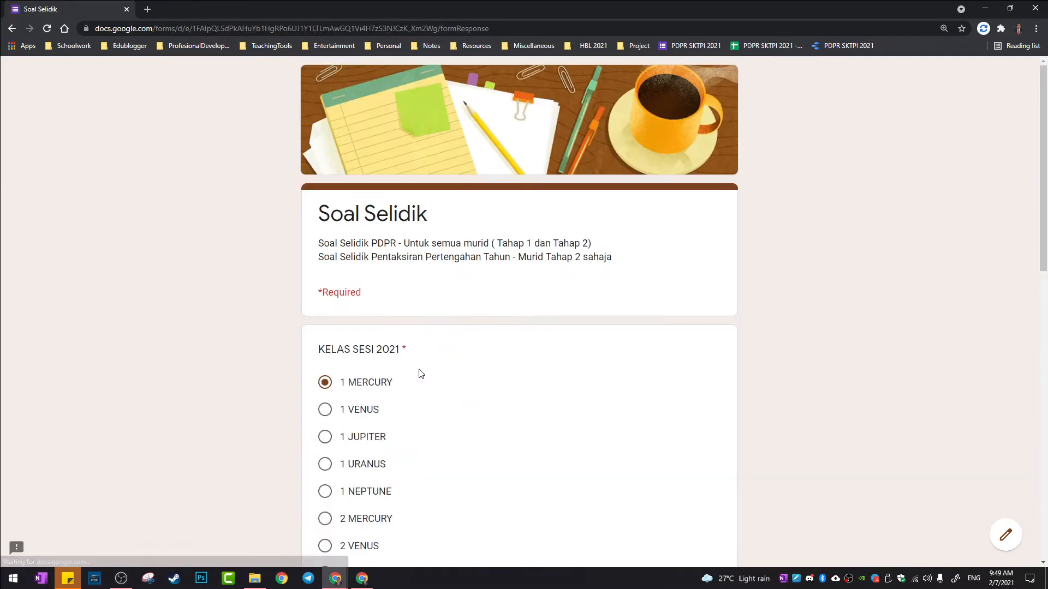
Step: Change the KELAS SESI 2021 answer to 1 VENUS and continue to that class's section
left_click(358, 411)
scroll(444, 396, "down", 10)
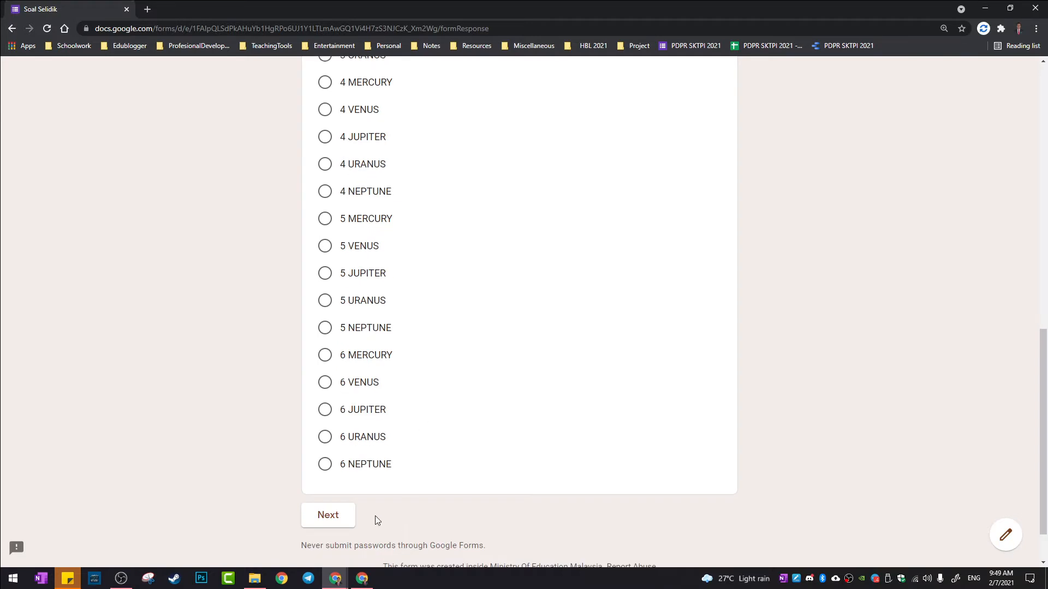
left_click(350, 510)
Step: Select the second student in the 1 VENUS name list
scroll(503, 321, "down", 4)
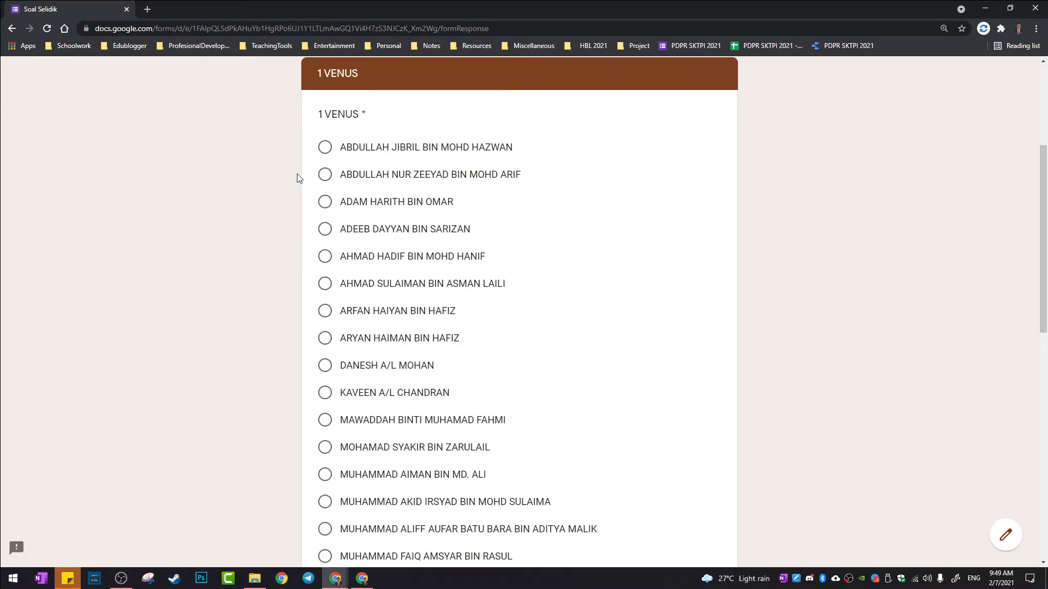
left_click(326, 176)
scroll(488, 224, "up", 1)
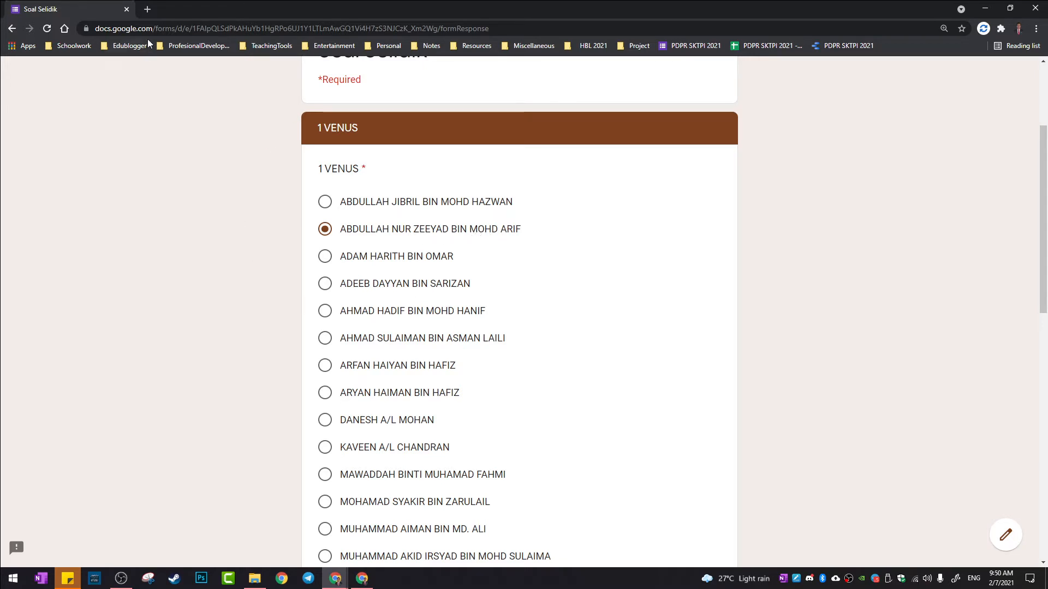
Step: Open the MY HBL 2021 spreadsheet from the HBL 2021 bookmarks in a new browser tab
left_click(147, 10)
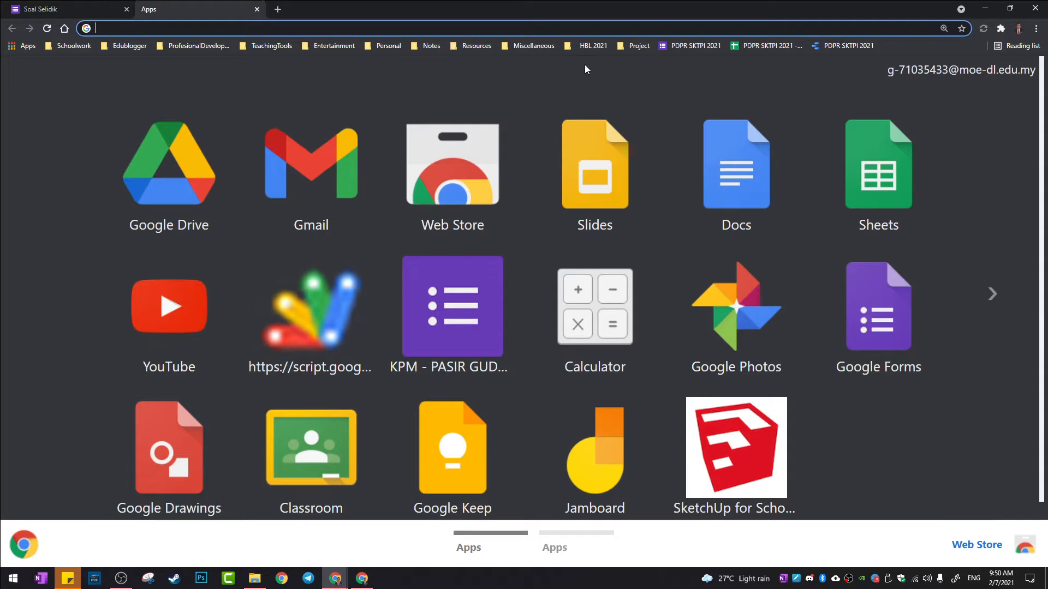
left_click(588, 46)
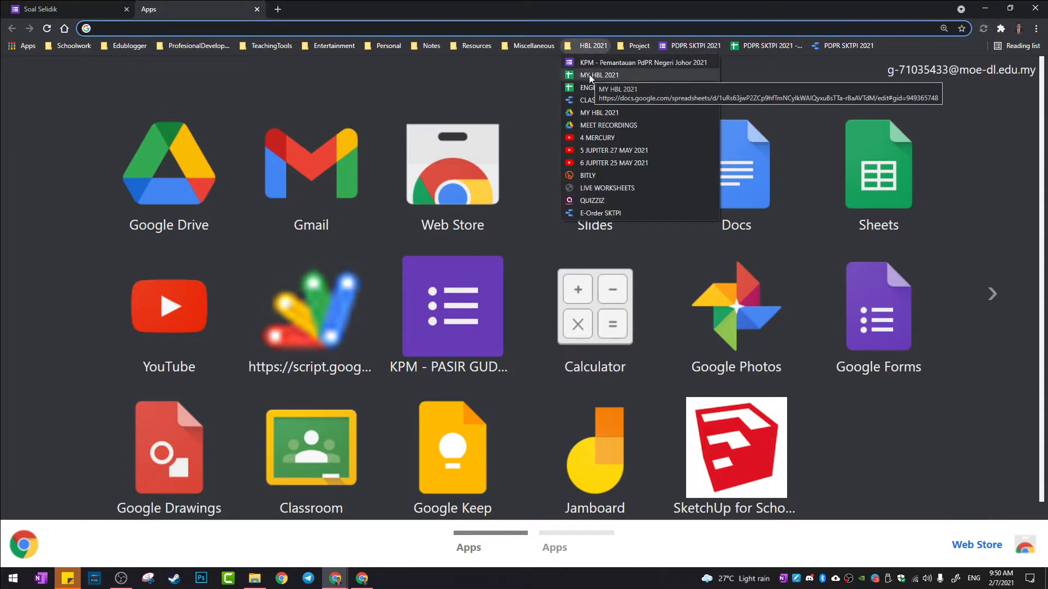
left_click(588, 75)
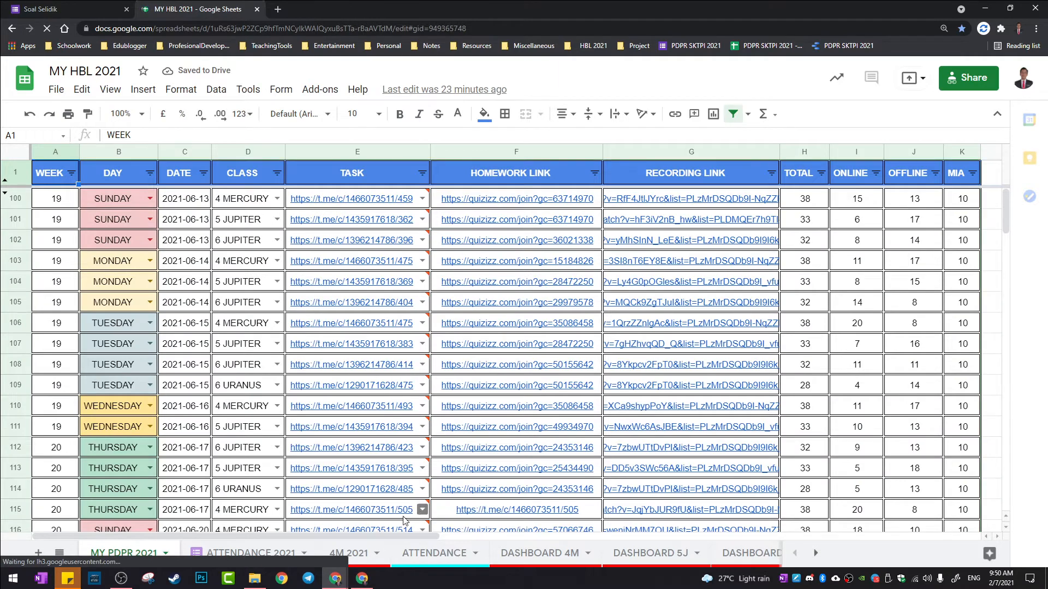
Step: View the ATTENDANCE 2021 and ATTENDANCE sheets, ending on the DASHBOARD 4M sheet
left_click(248, 553)
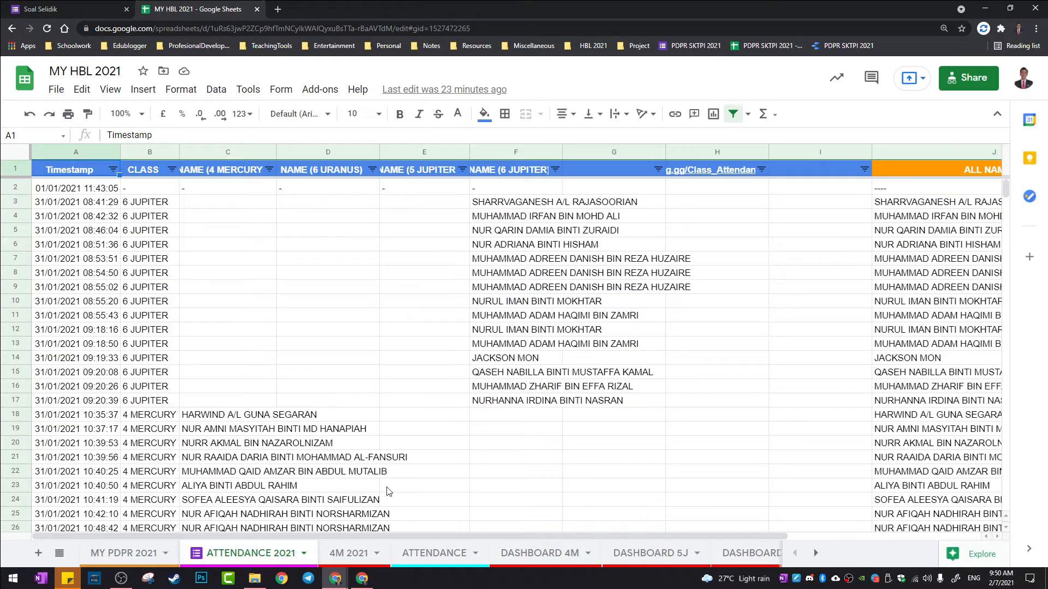
left_click(443, 551)
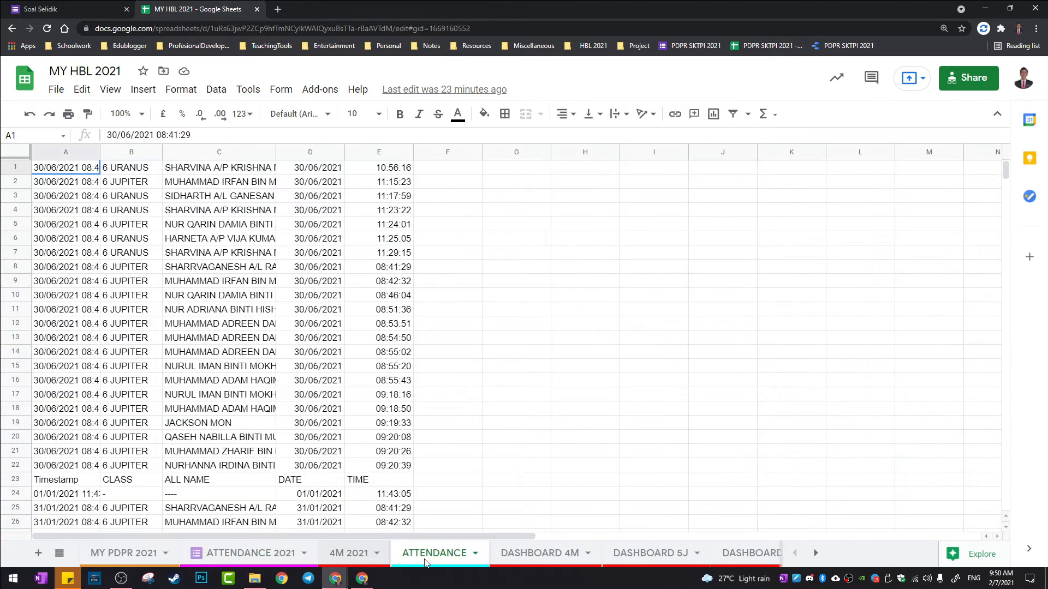
left_click(541, 554)
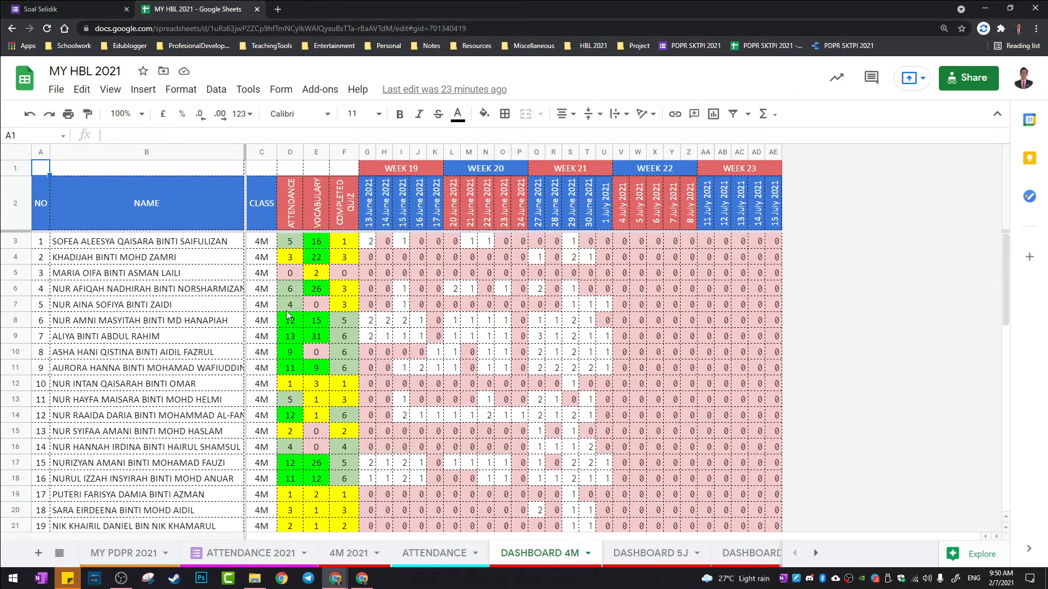
Step: Examine the dashboard's first student and its ATTENDANCE, VOCABULARY and COMPLETED QUIZ columns
left_click(97, 242)
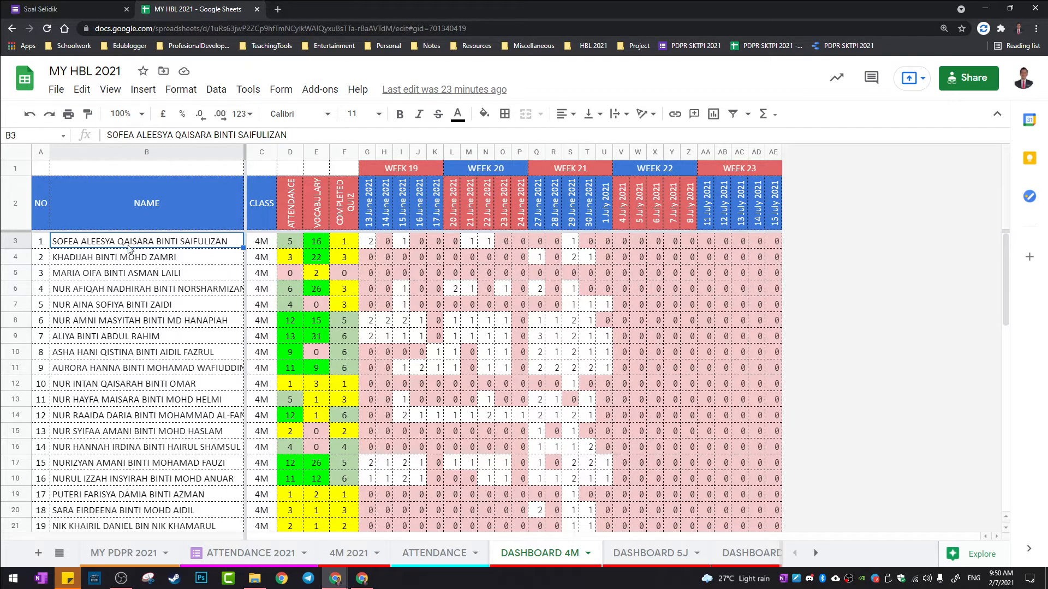
left_click(290, 194)
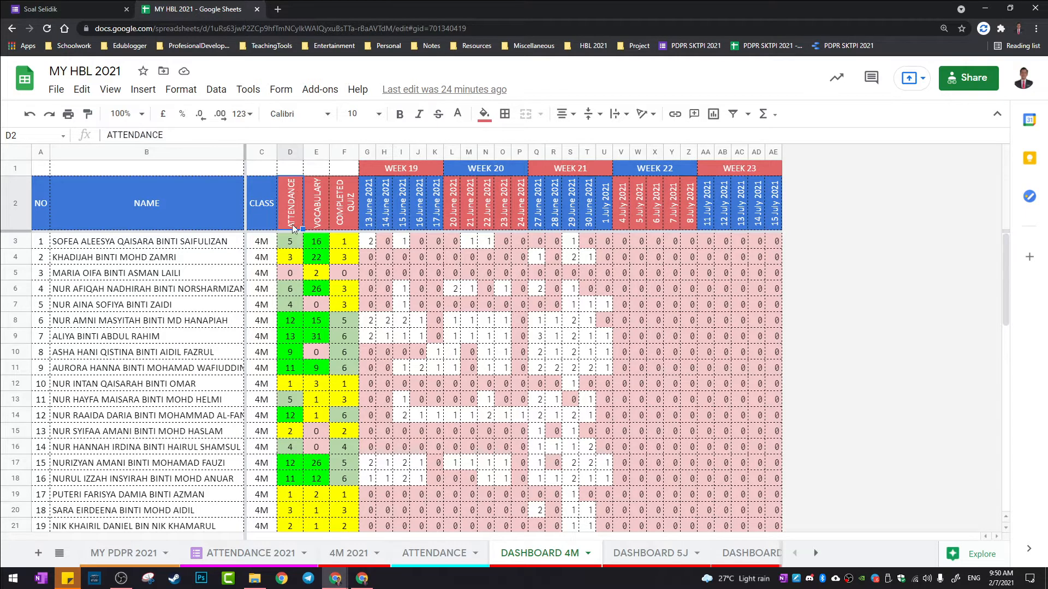
left_click(320, 203)
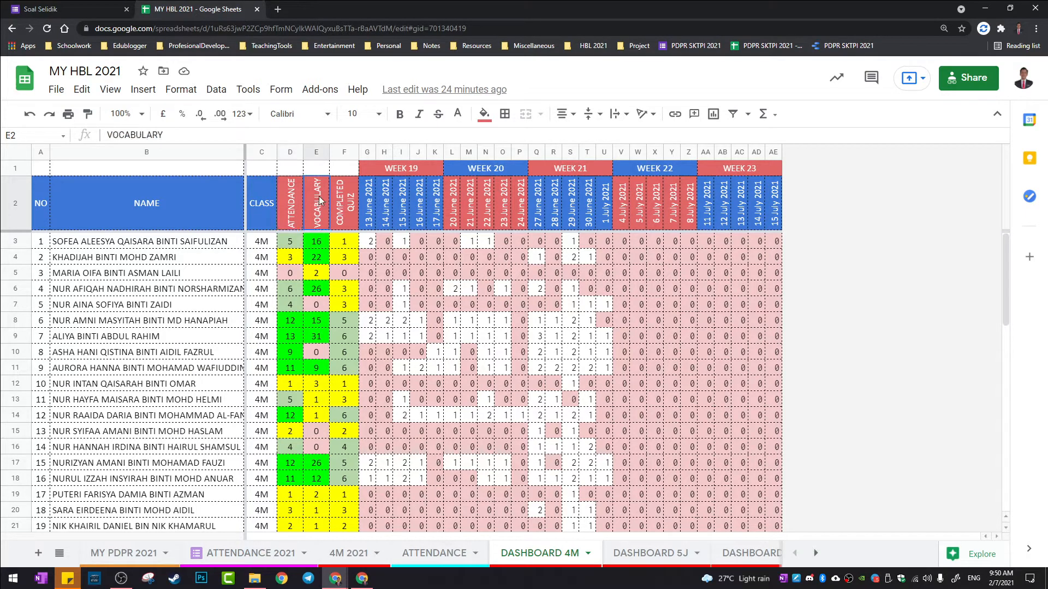
left_click(351, 200)
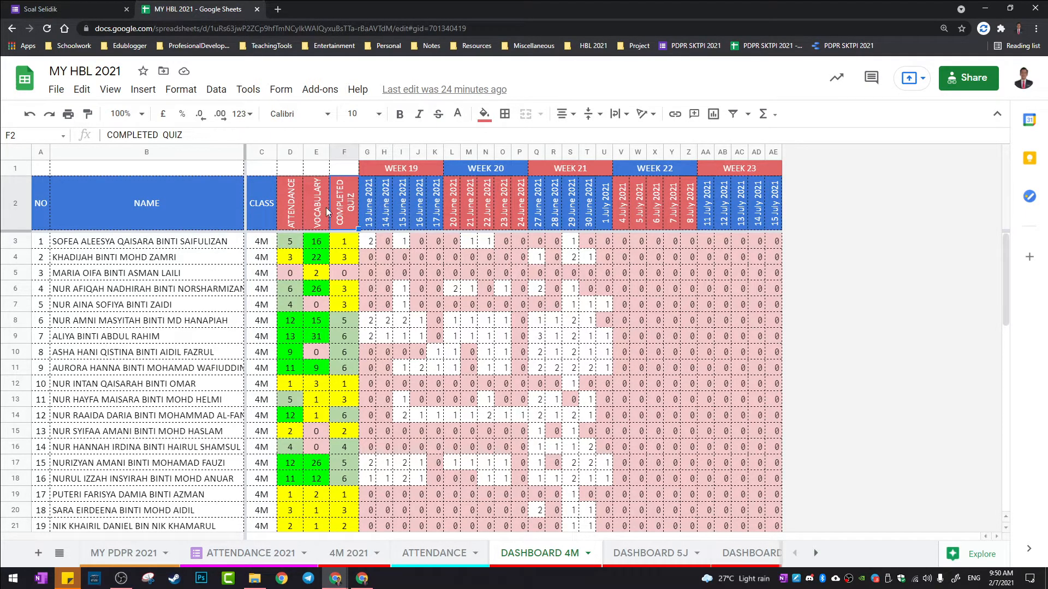
left_click(293, 196)
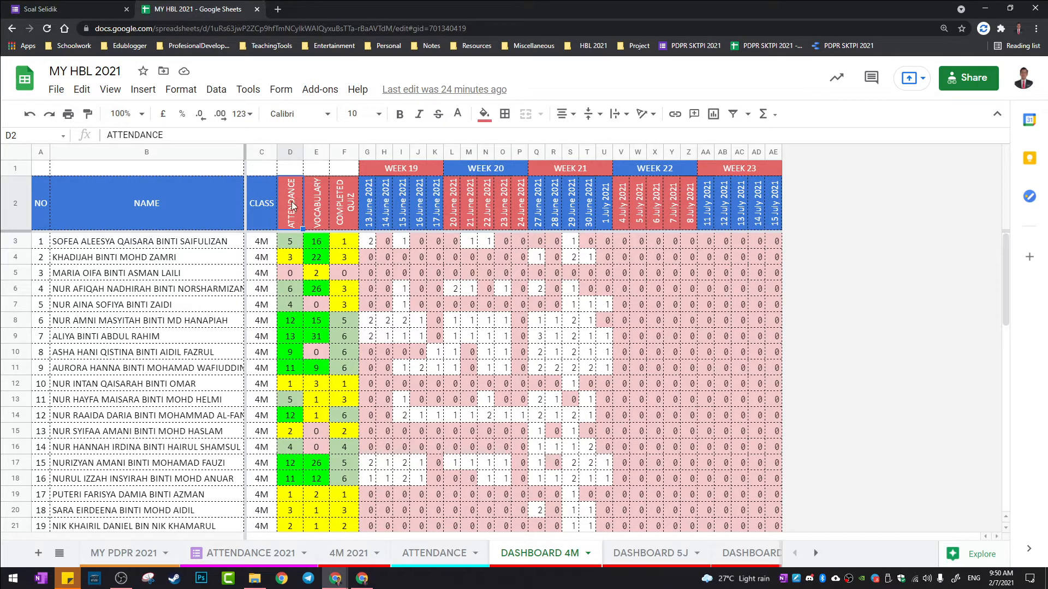
left_click(322, 212)
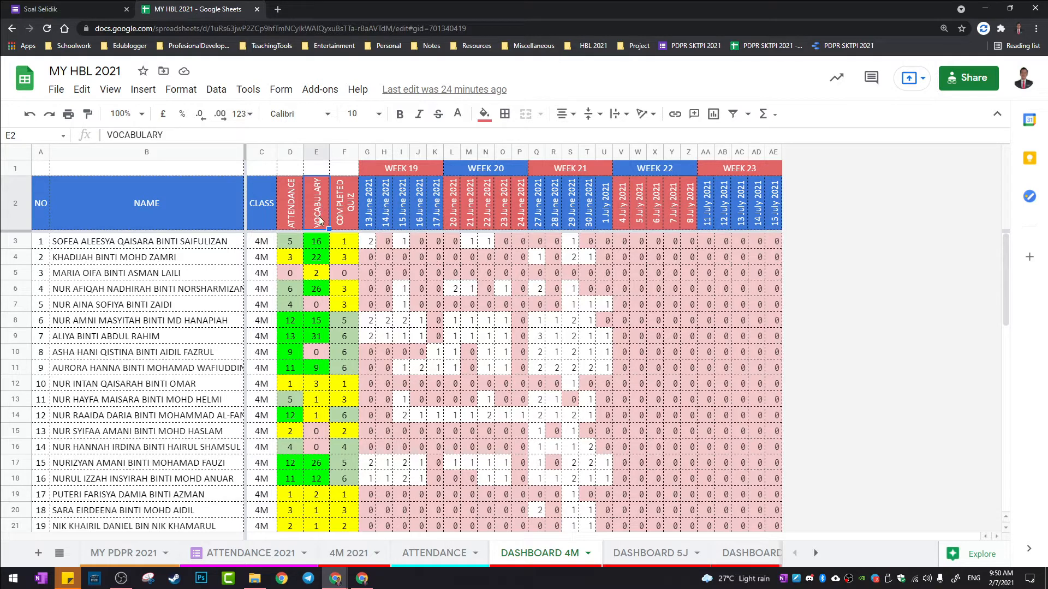
left_click(346, 195)
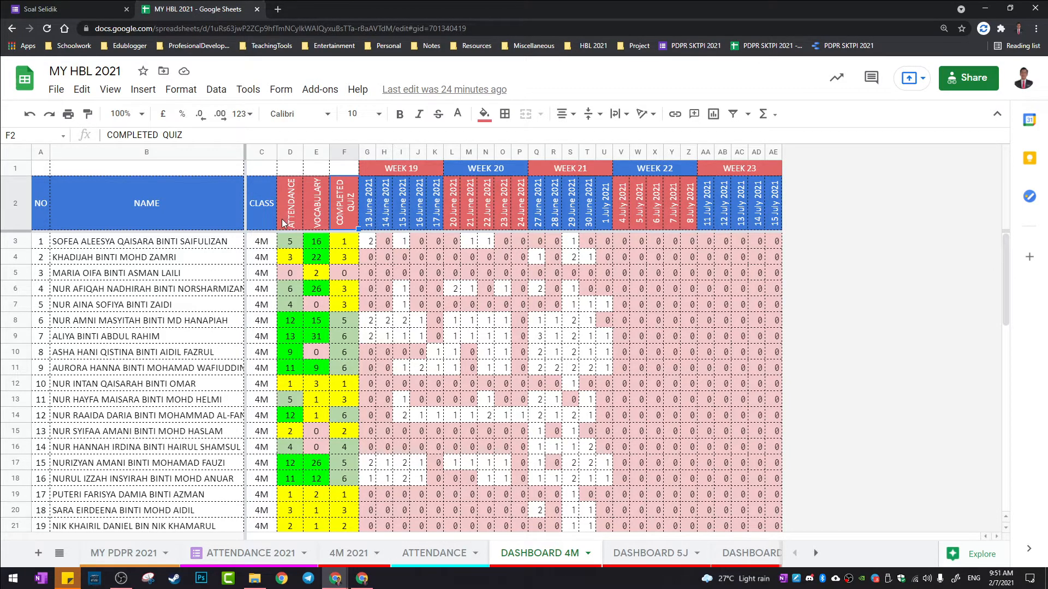
left_click(210, 243)
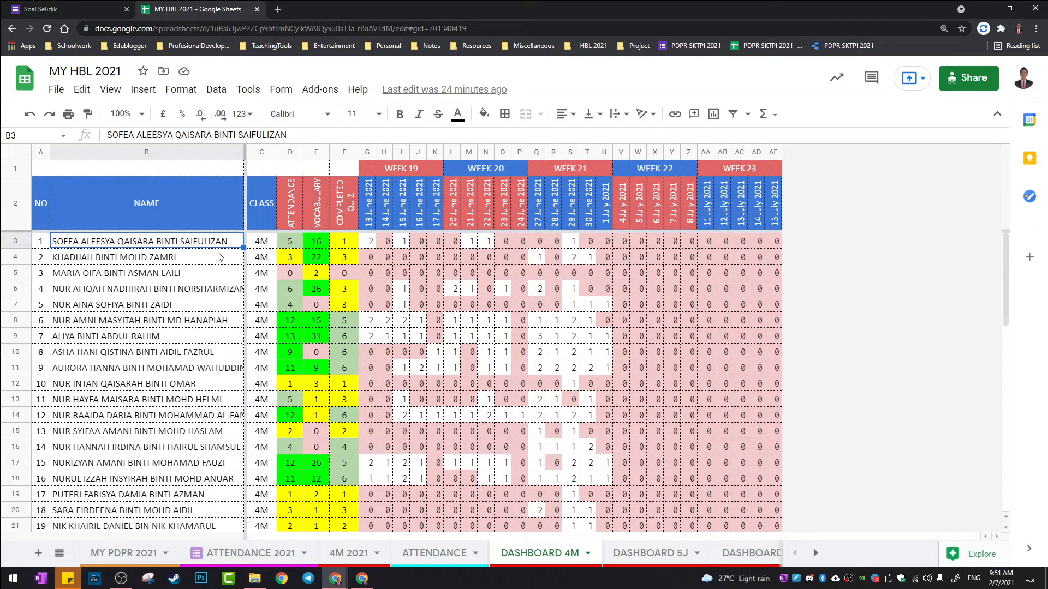
Step: Compare the name list in the Soal Selidik form with the first two student names in DASHBOARD 4M
left_click(47, 10)
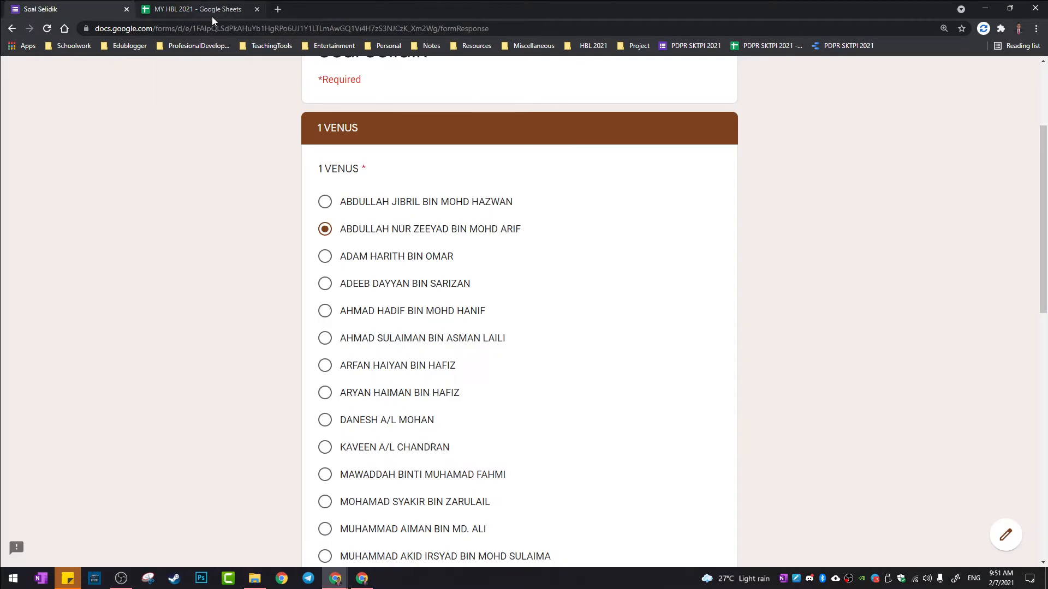
left_click(212, 12)
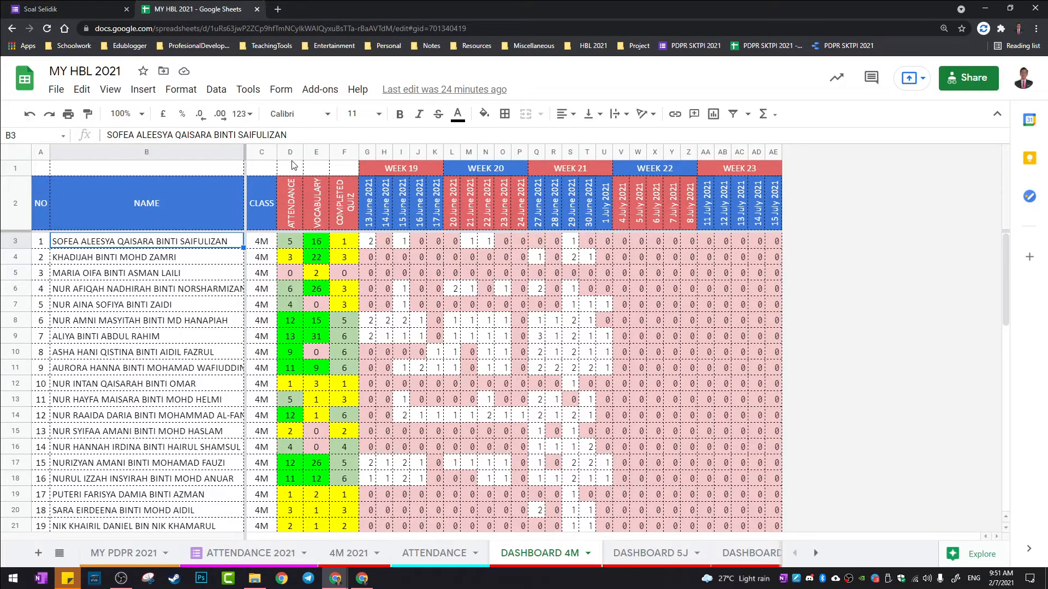
left_click(213, 258)
left_click(212, 246)
left_click(218, 264)
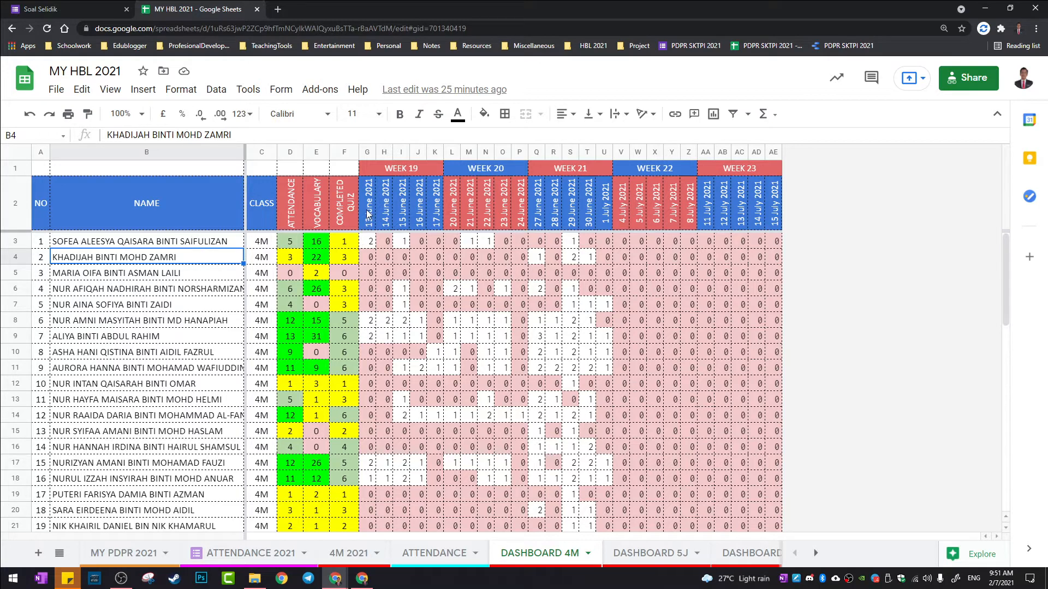
Step: Review the daily attendance records of the 4M students and the dashboard's COMPLETED QUIZ column
scroll(404, 234, "down", 2)
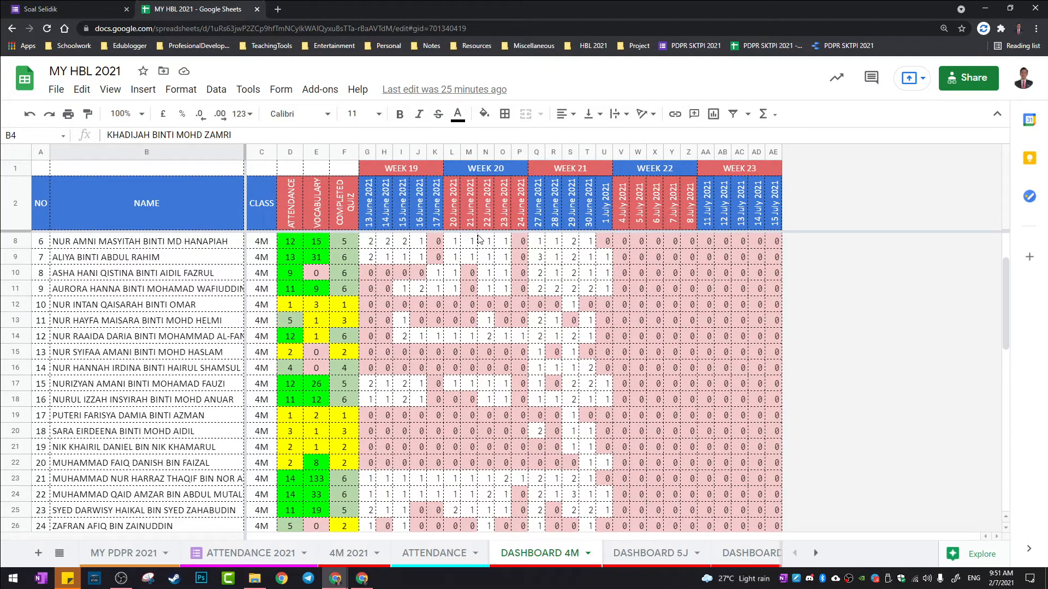
scroll(472, 254, "up", 1)
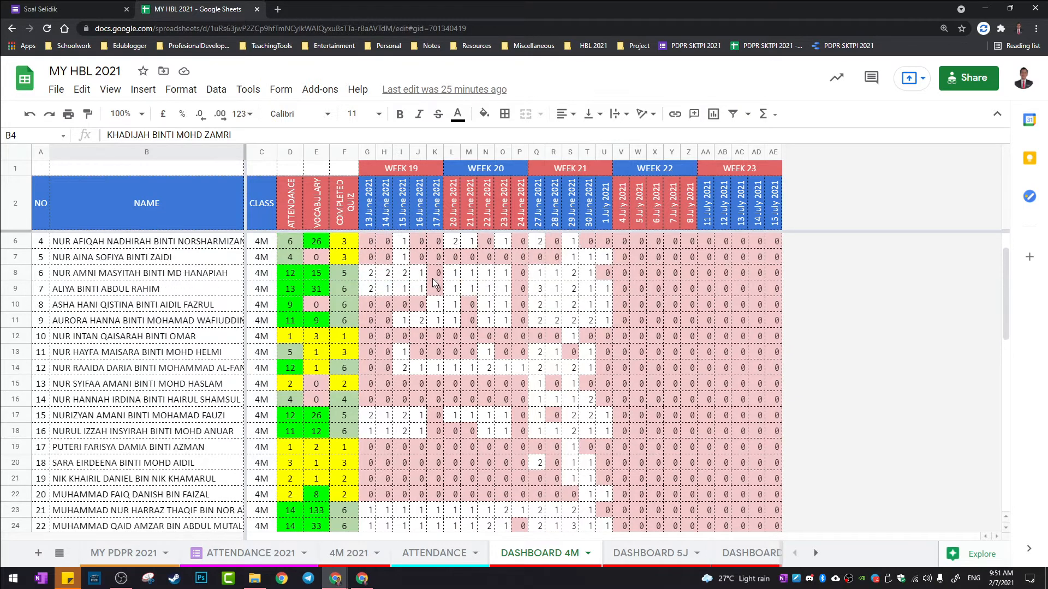
scroll(422, 324, "up", 1)
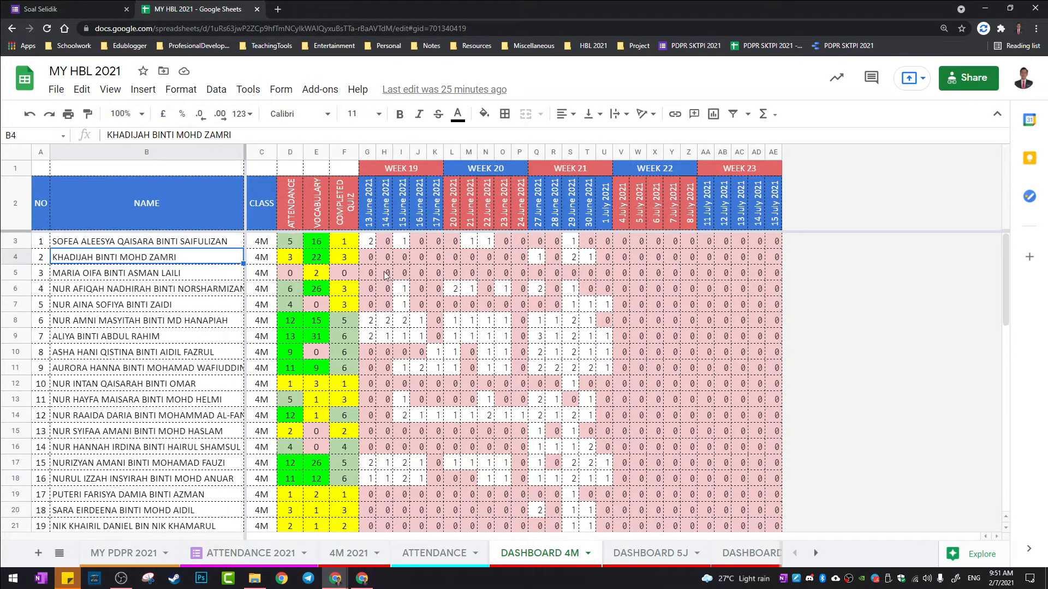
left_click(347, 201)
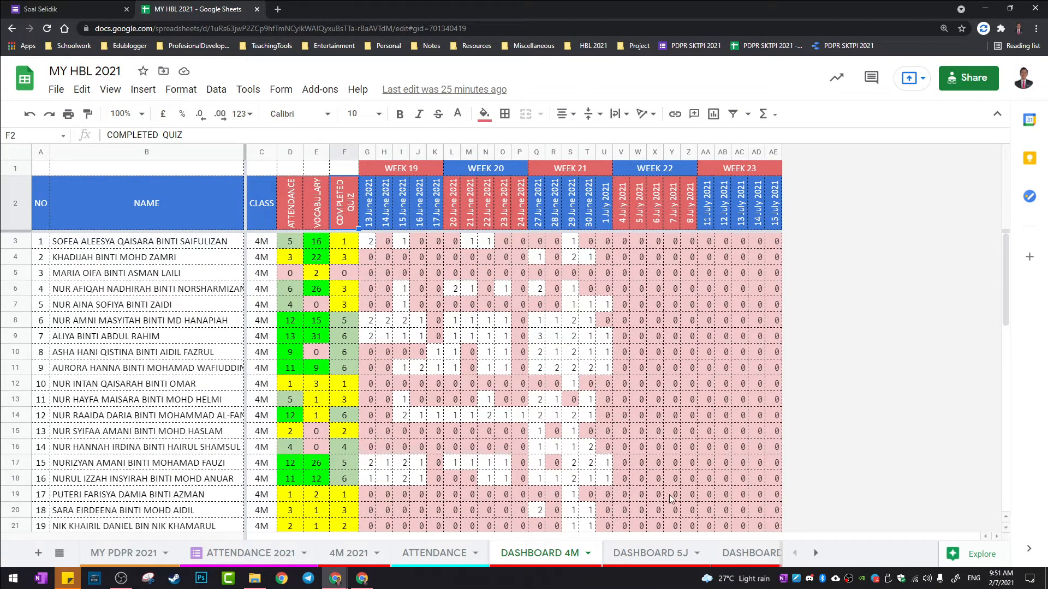
left_click(366, 555)
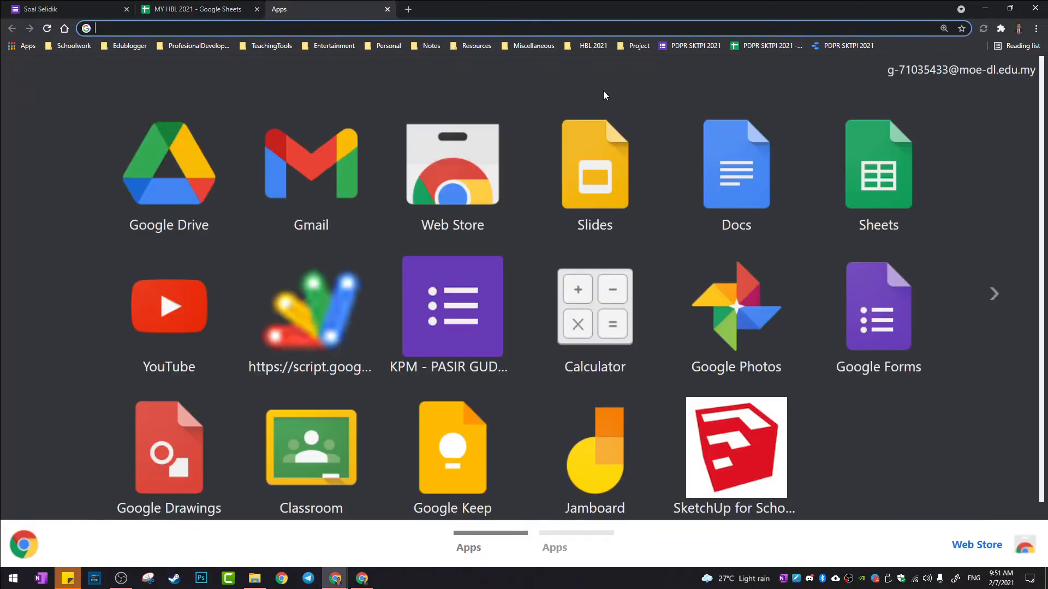
Step: Open the ENGLISH CLASS spreadsheet from the HBL 2021 bookmarks in a new browser tab
left_click(278, 10)
left_click(637, 48)
mouse_move(596, 45)
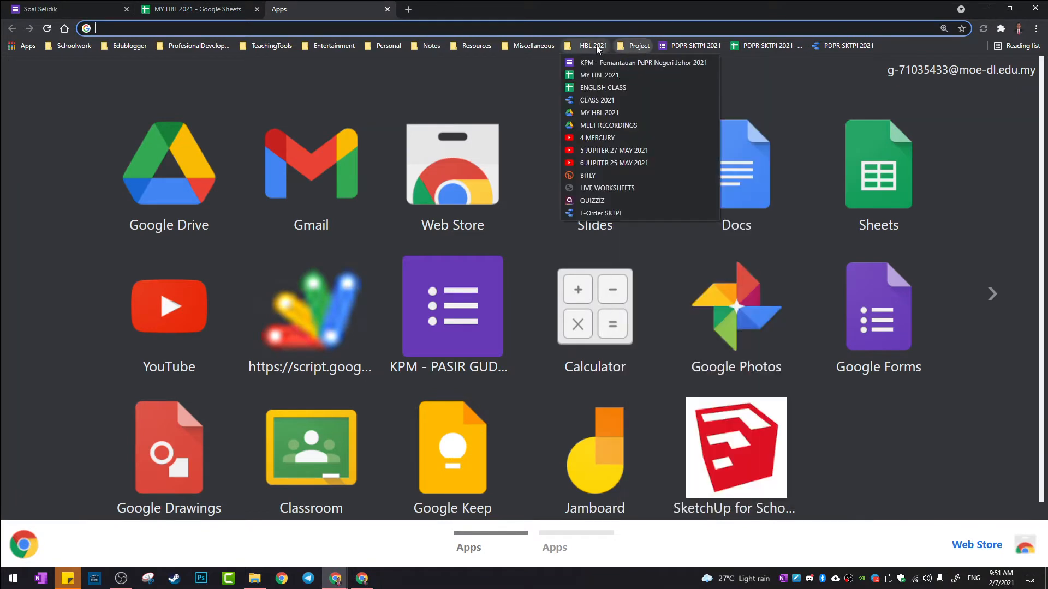
left_click(597, 88)
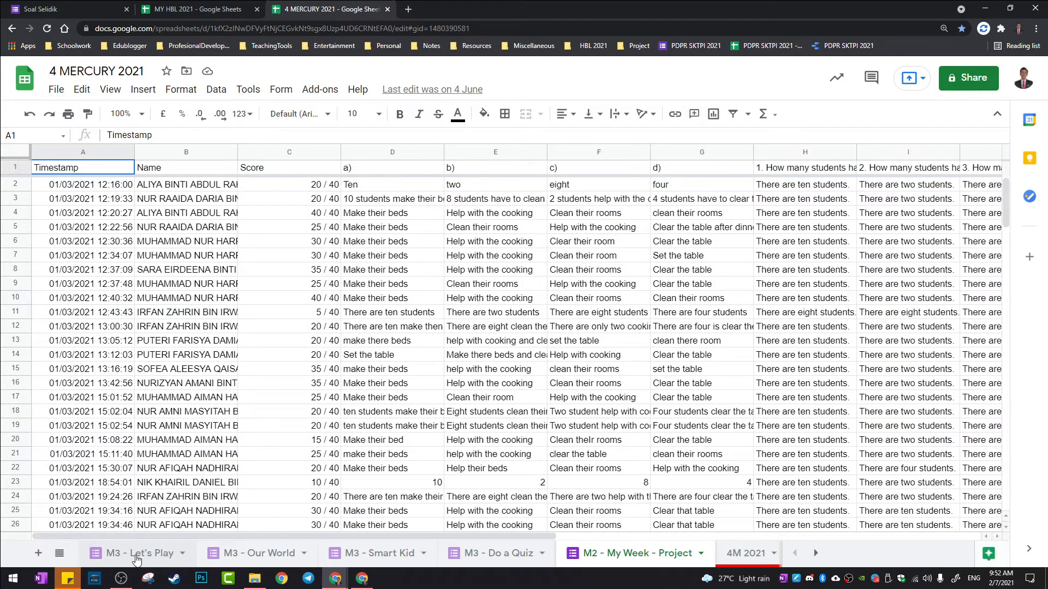
Step: Look through the quiz response sheets from M3 - Let's Play to M2 - My Week - Project
left_click(136, 554)
left_click(252, 554)
left_click(351, 554)
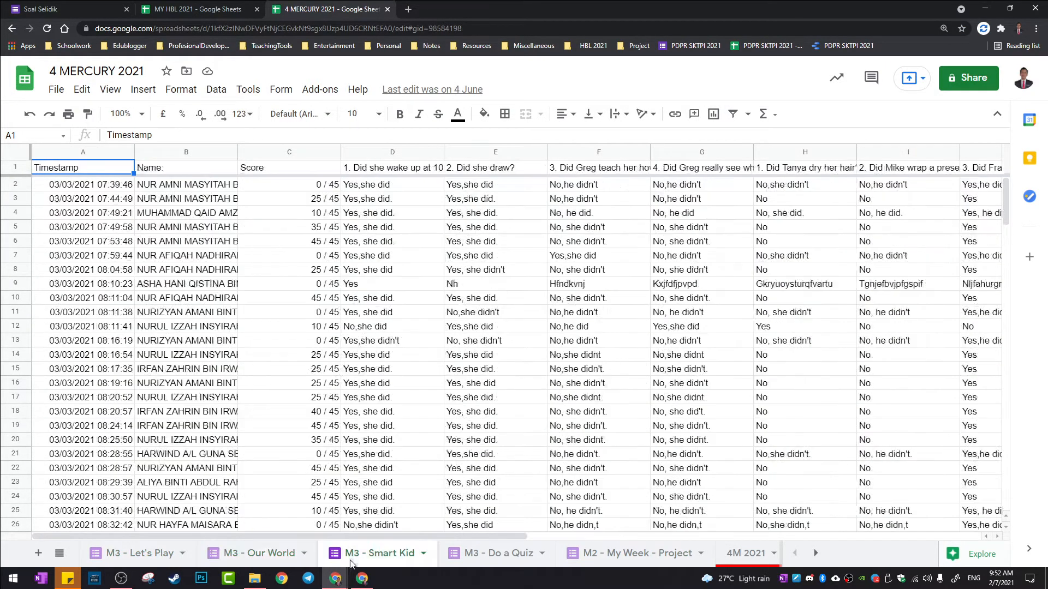
left_click(483, 562)
left_click(573, 556)
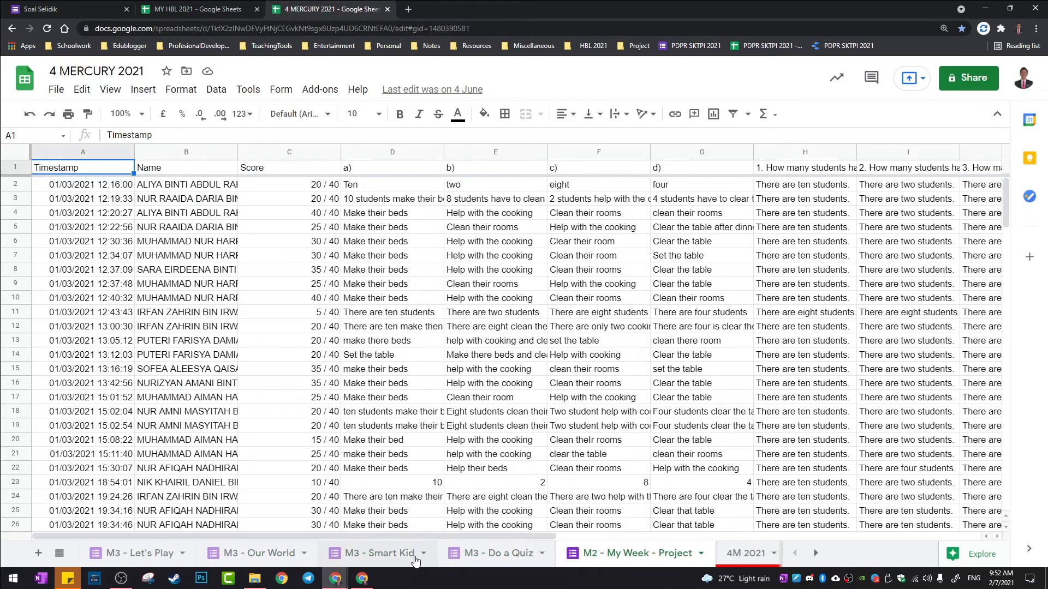
Step: Return to the MY HBL 2021 spreadsheet and review the student names in 4M 2021 and DASHBOARD 4M
left_click(178, 9)
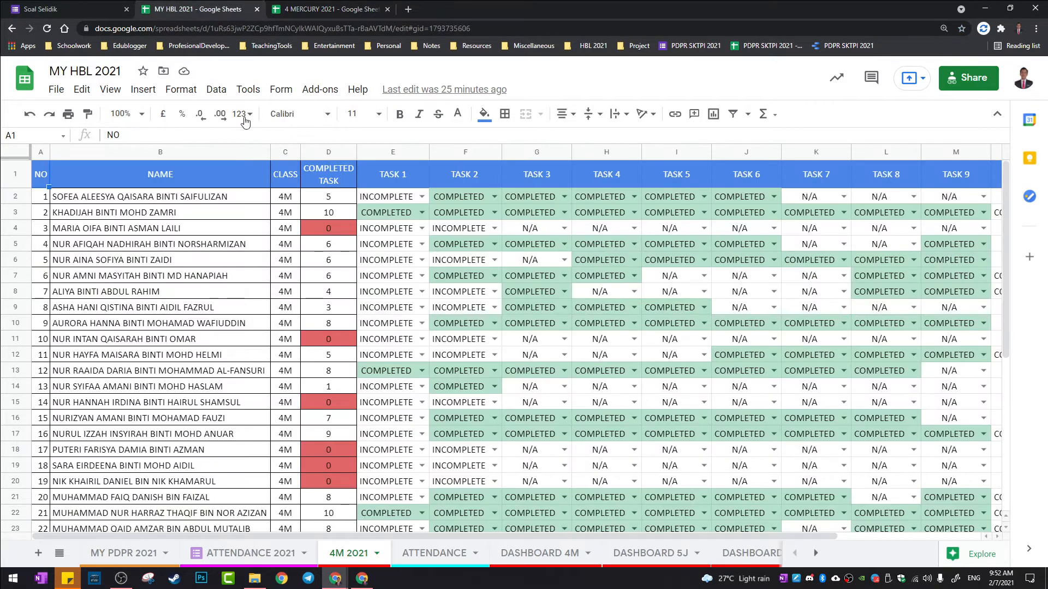
left_click(240, 200)
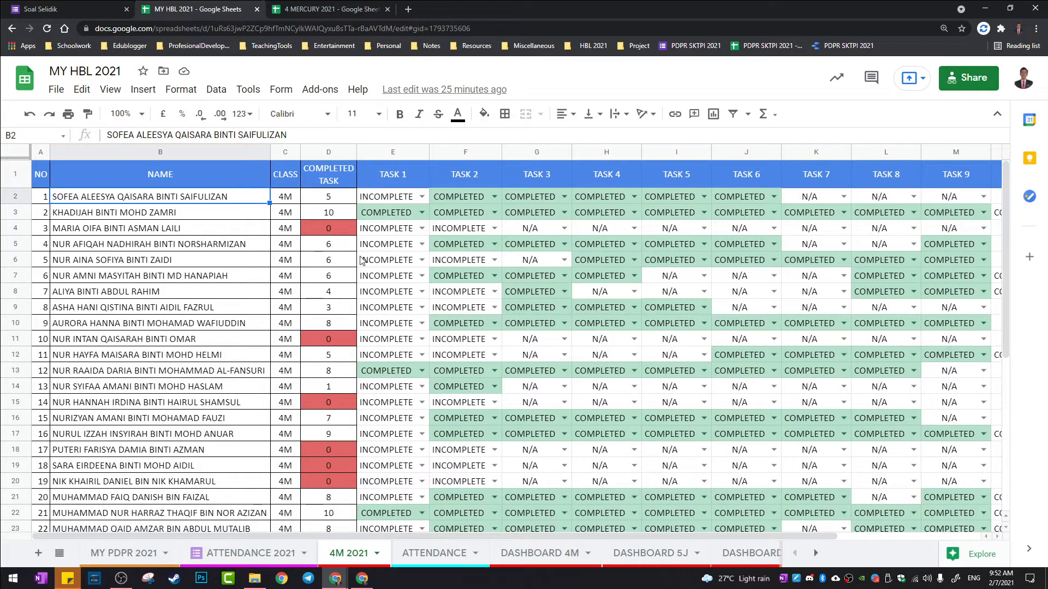
left_click(513, 555)
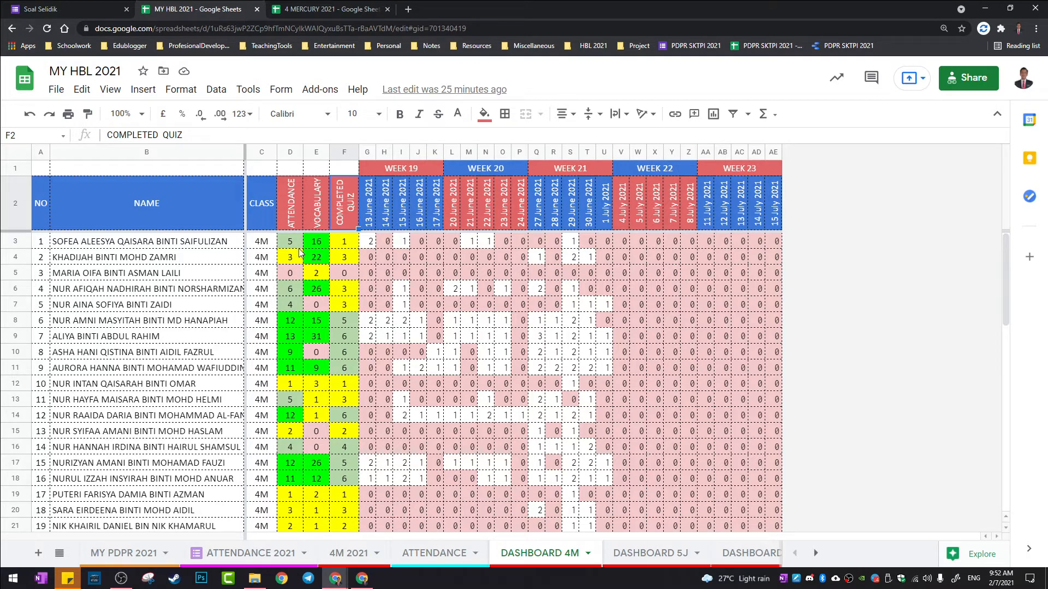
left_click(205, 246)
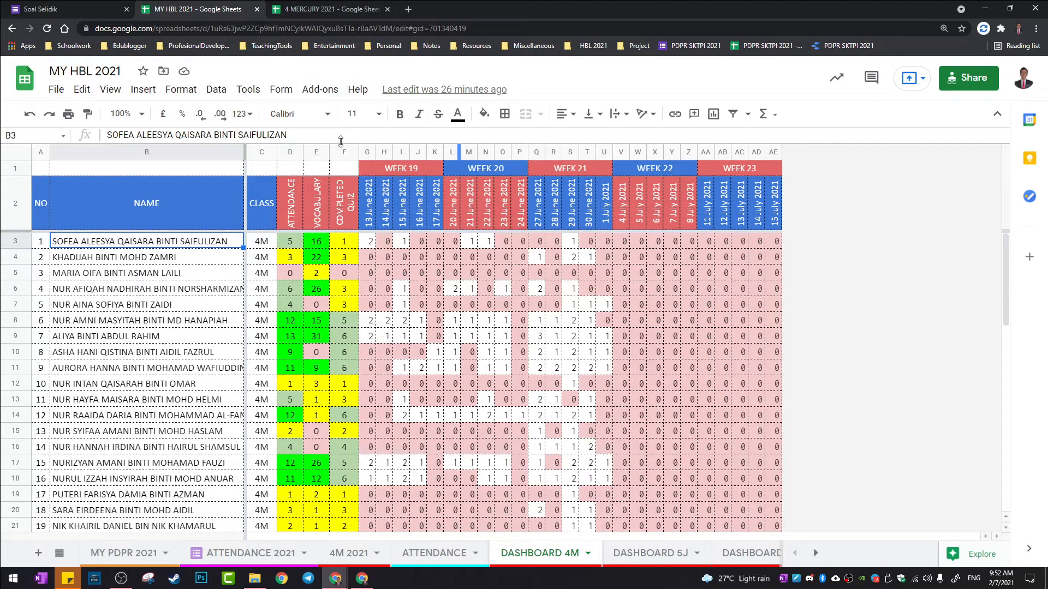
scroll(339, 309, "down", 1)
scroll(342, 329, "down", 1)
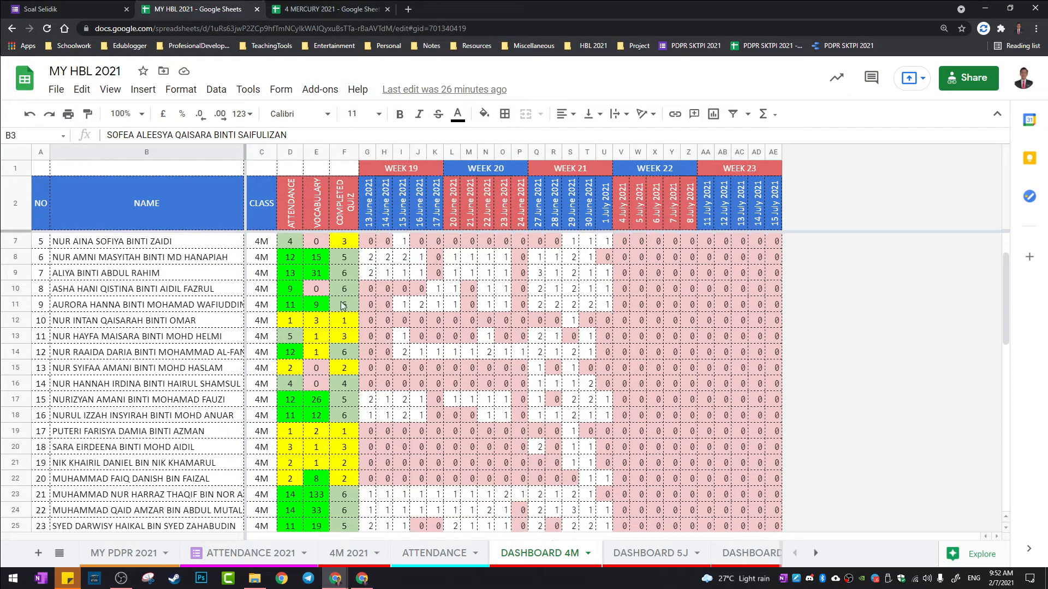
Step: Examine the COMPLETED QUIZ, VOCABULARY and ATTENDANCE columns and the WEEK 19 dates of DASHBOARD 4M
left_click(342, 197)
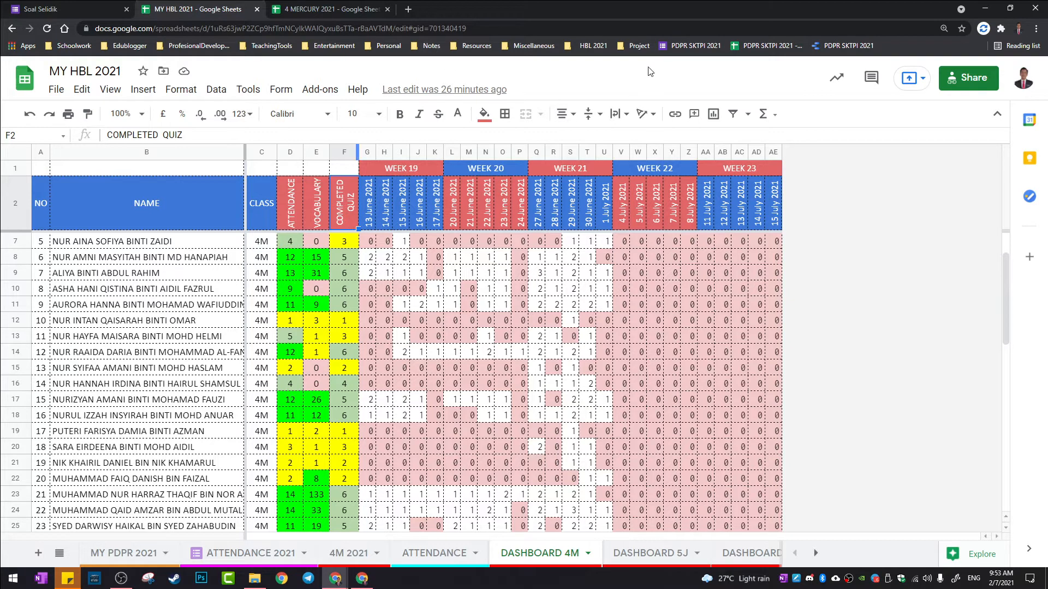
key("ctrl+equal")
key("ctrl+equal")
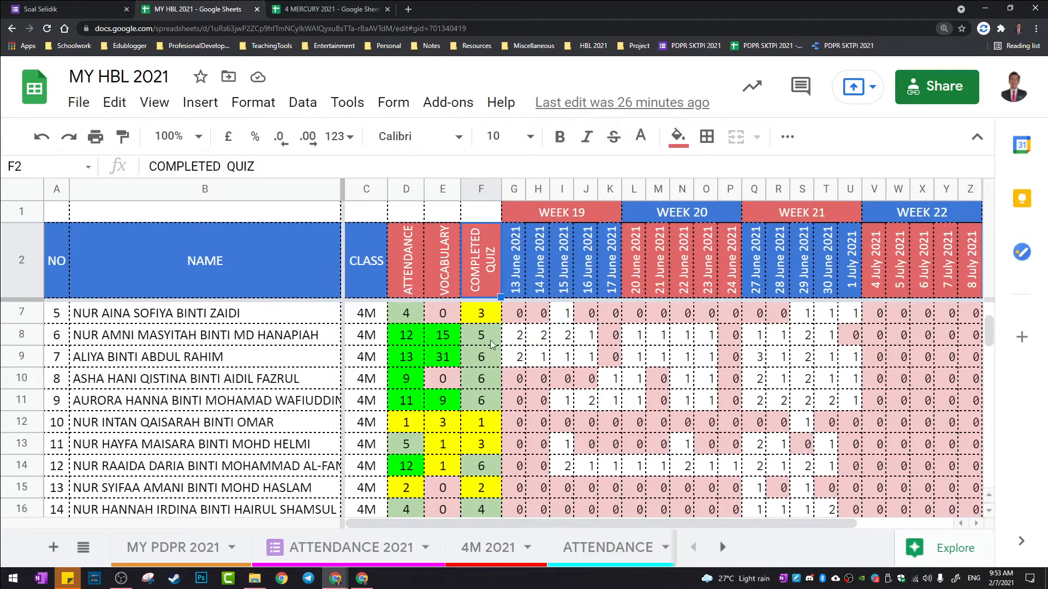
left_click(445, 261)
left_click(415, 270)
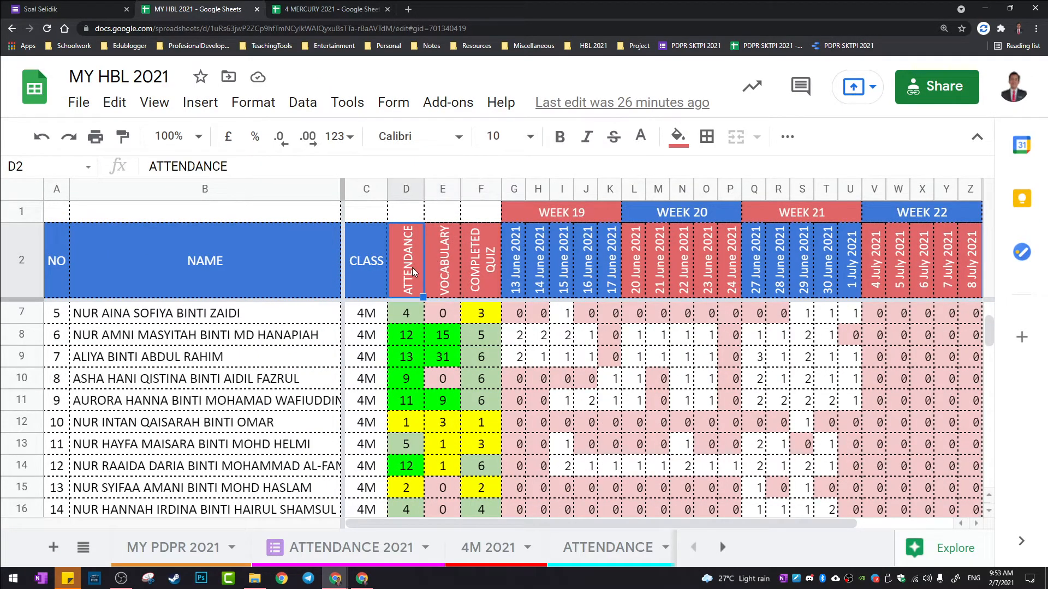
left_click(507, 191)
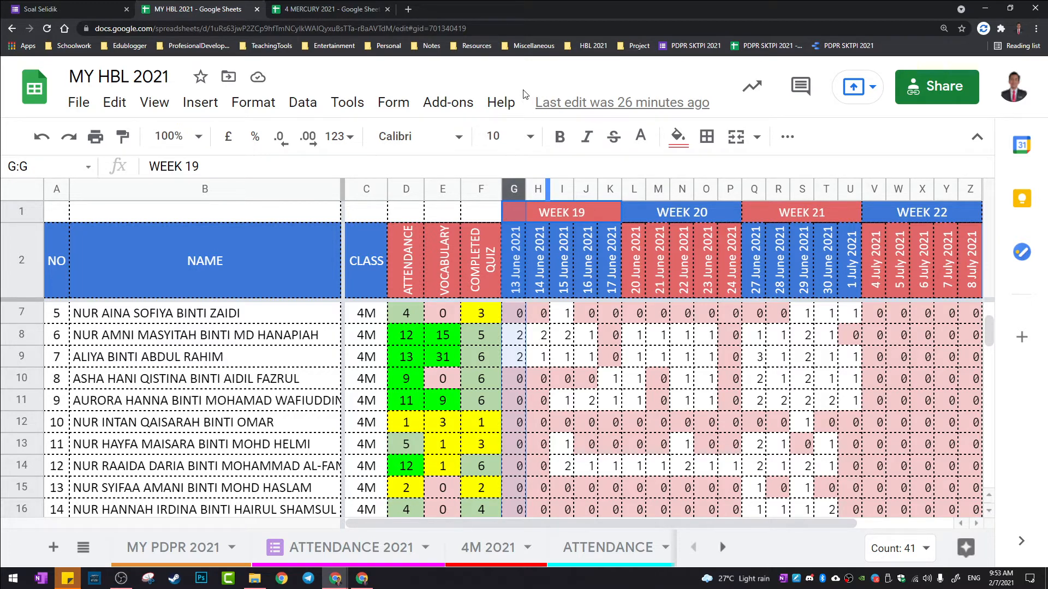
Step: Review the student rows from the fifth name up to the first name in DASHBOARD 4M
key("ctrl+minus")
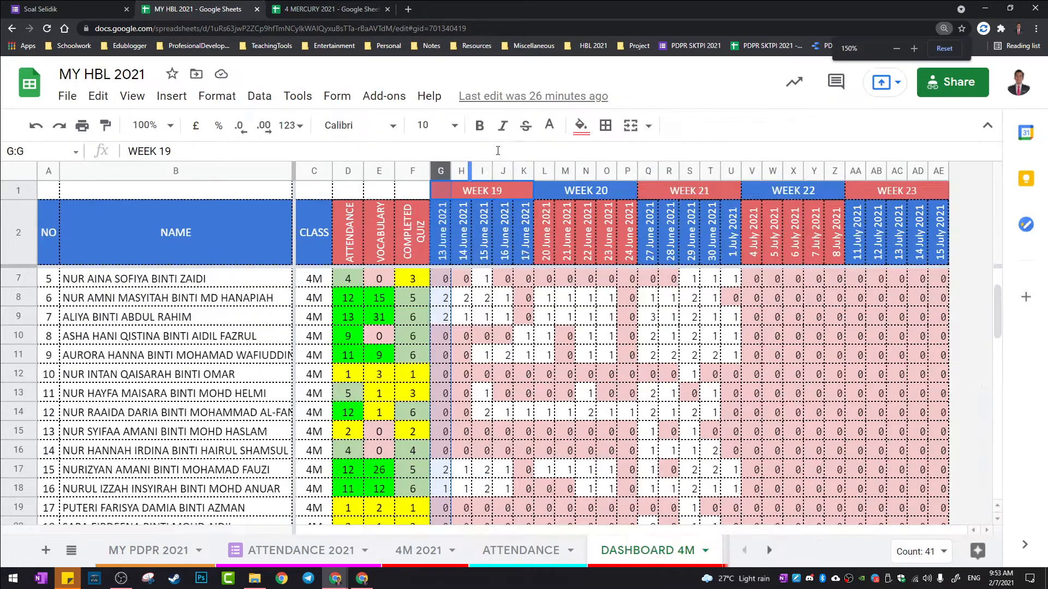
left_click(189, 282)
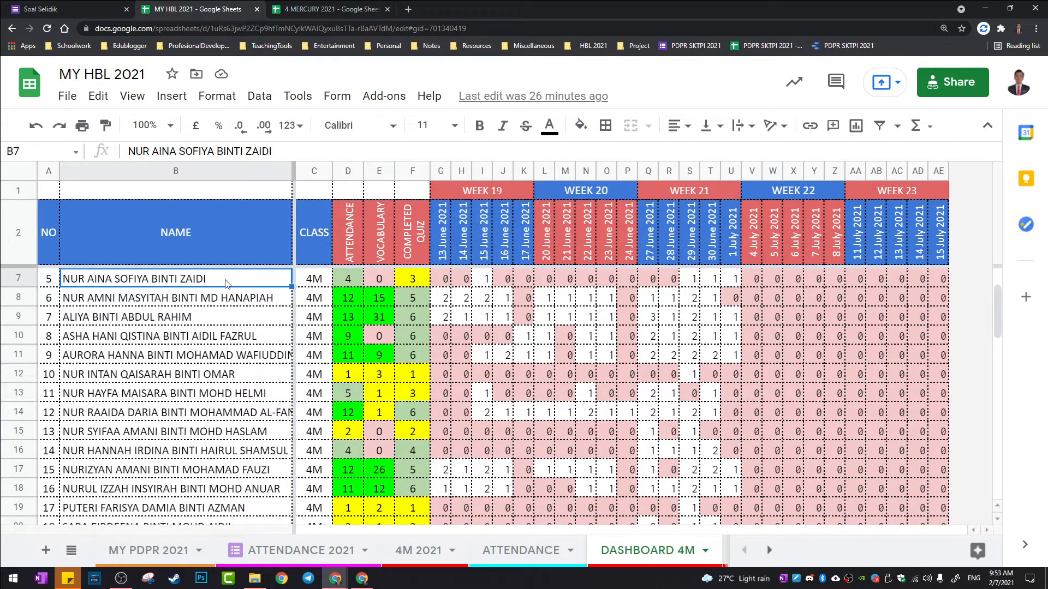
scroll(220, 293, "up", 2)
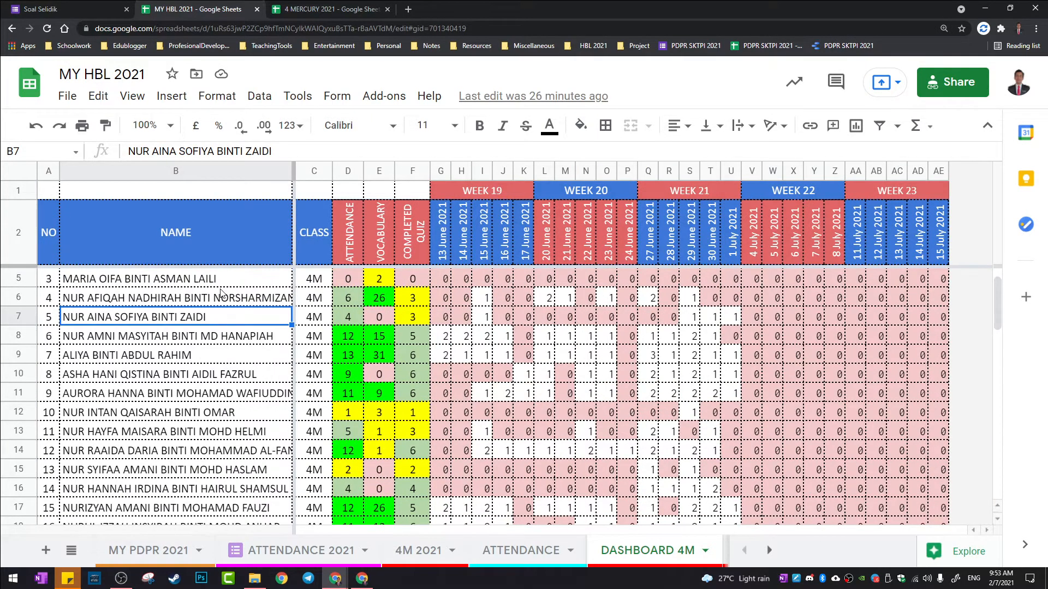
left_click(233, 282)
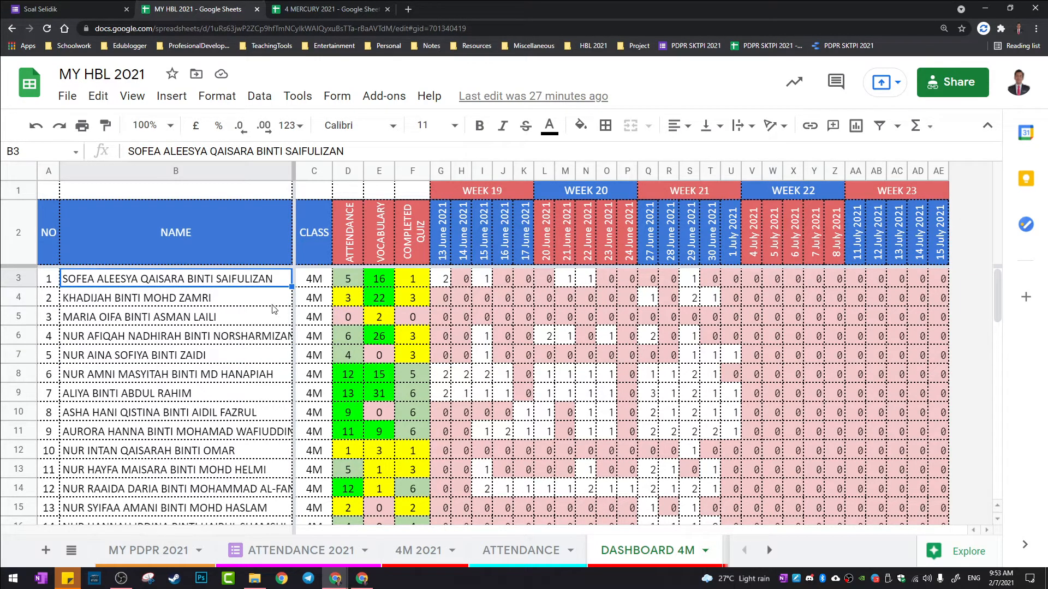
Step: Look through the MY PDPR 2021, ATTENDANCE 2021 and 4M 2021 sheets, ending back at DASHBOARD 4M
left_click(194, 553)
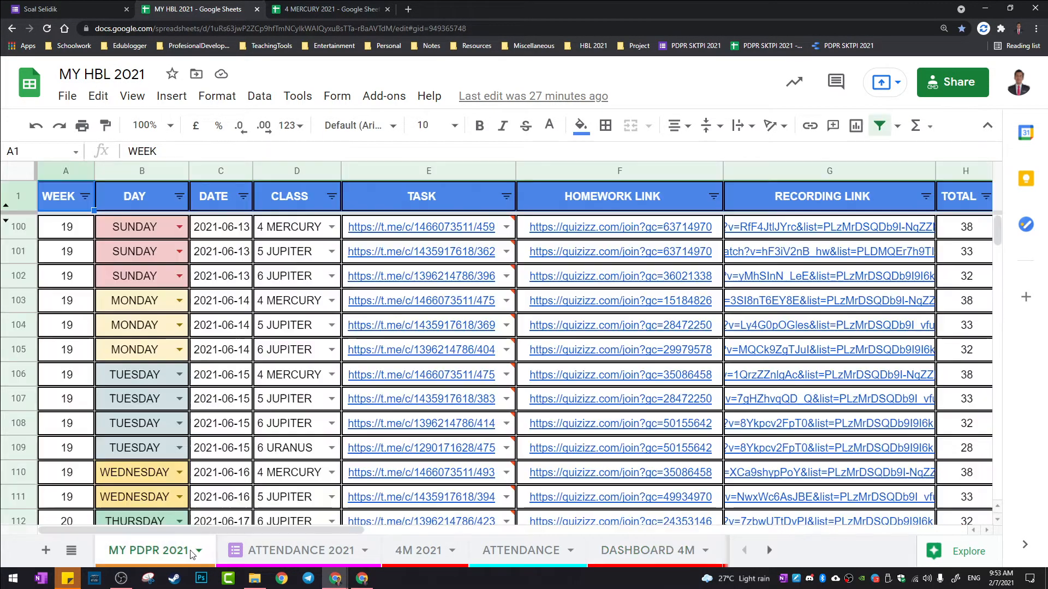
left_click(300, 551)
left_click(418, 551)
scroll(482, 446, "down", 3)
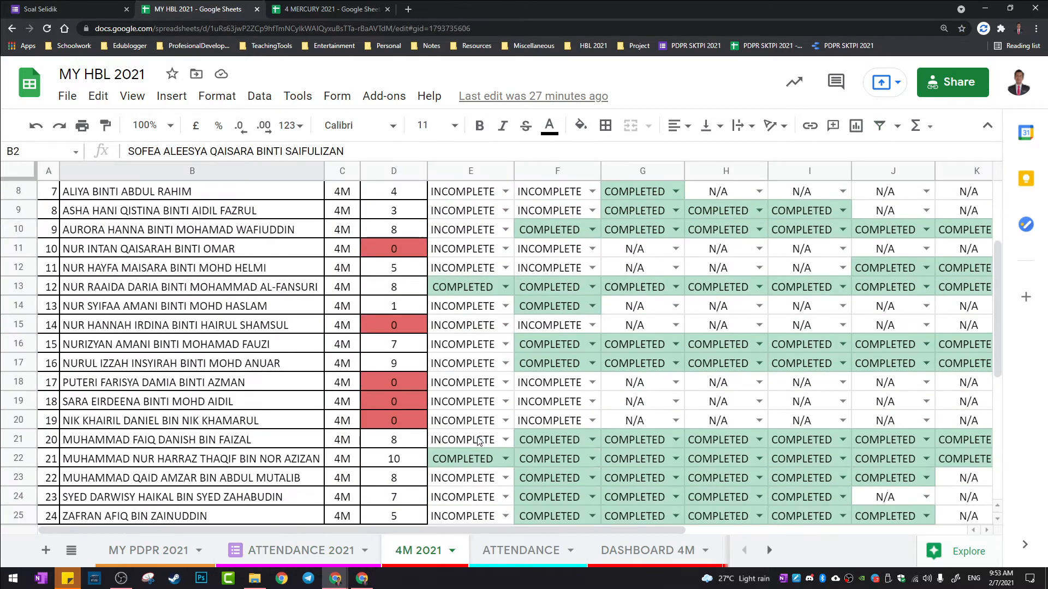
scroll(480, 437, "up", 3)
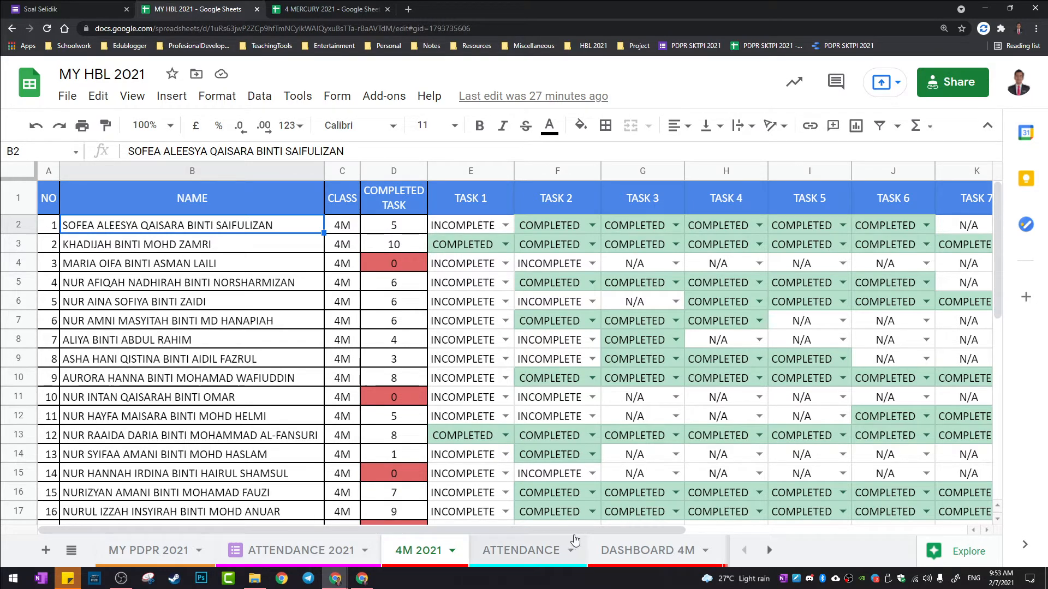
left_click(632, 552)
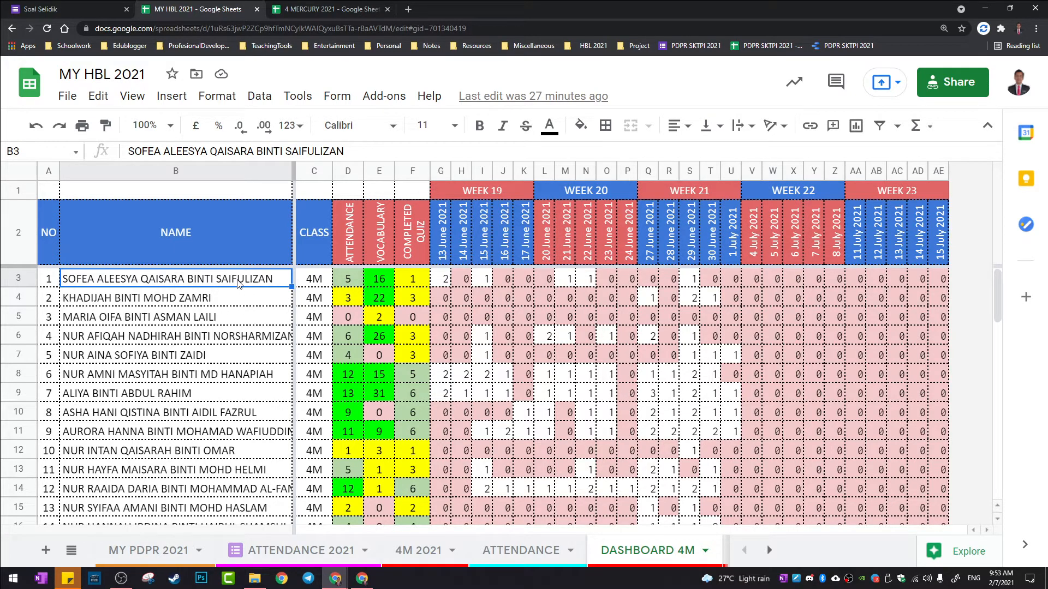
Step: Compare the first two dashboard names with the 1 VENUS name list in the Soal Selidik form
left_click(248, 300)
left_click(255, 283)
left_click(258, 299)
left_click(44, 9)
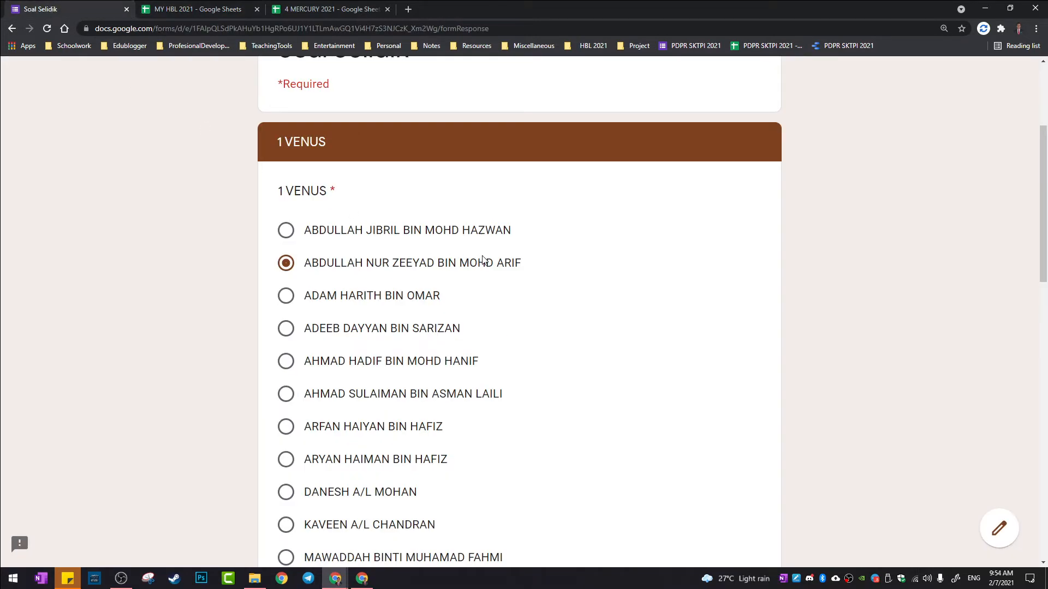
key("ctrl+minus")
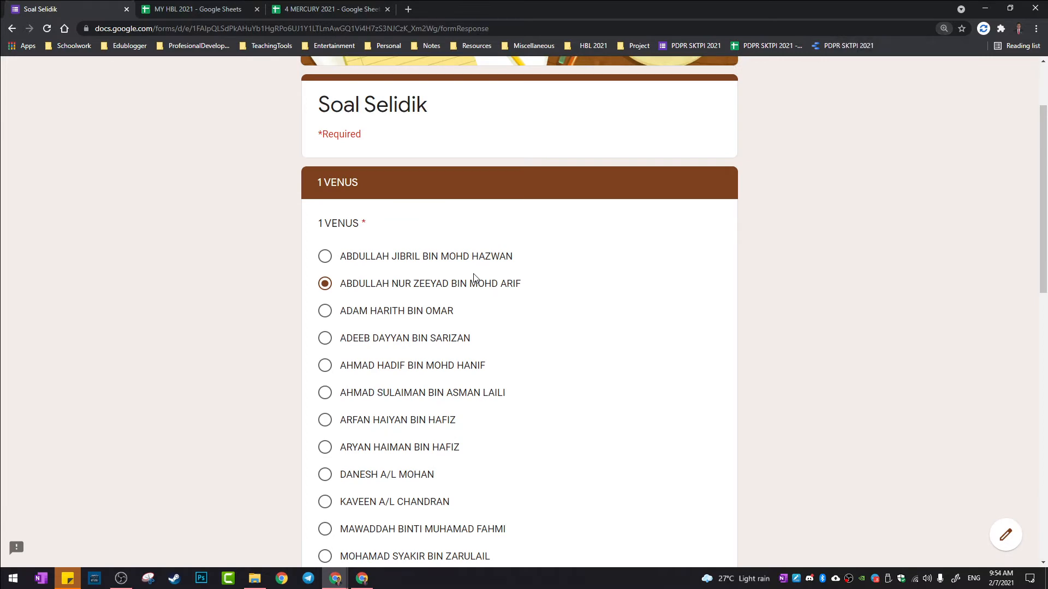
scroll(384, 275, "up", 1)
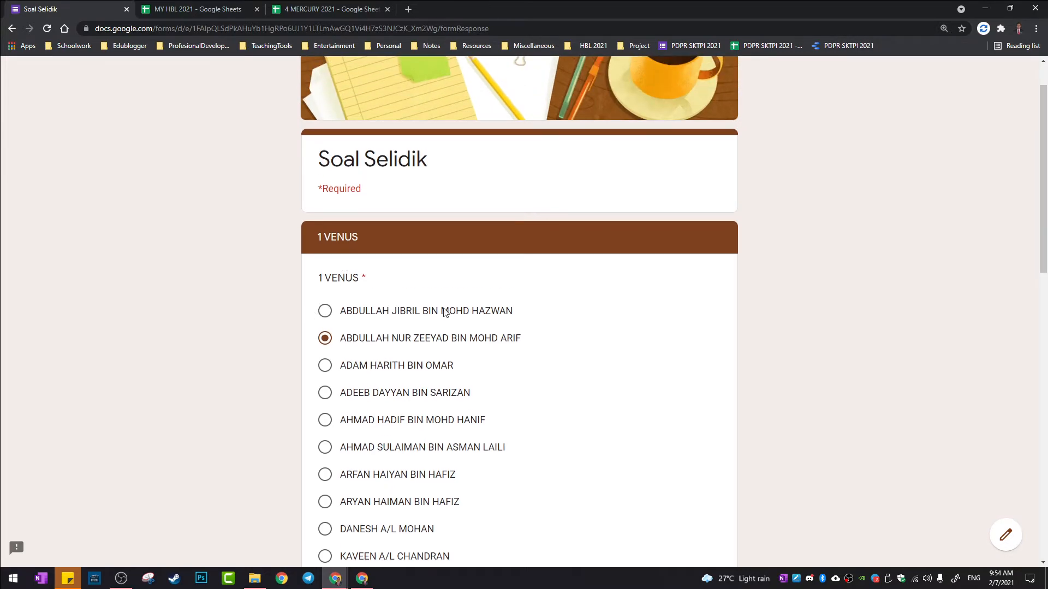
scroll(424, 290, "down", 12)
scroll(373, 498, "up", 9)
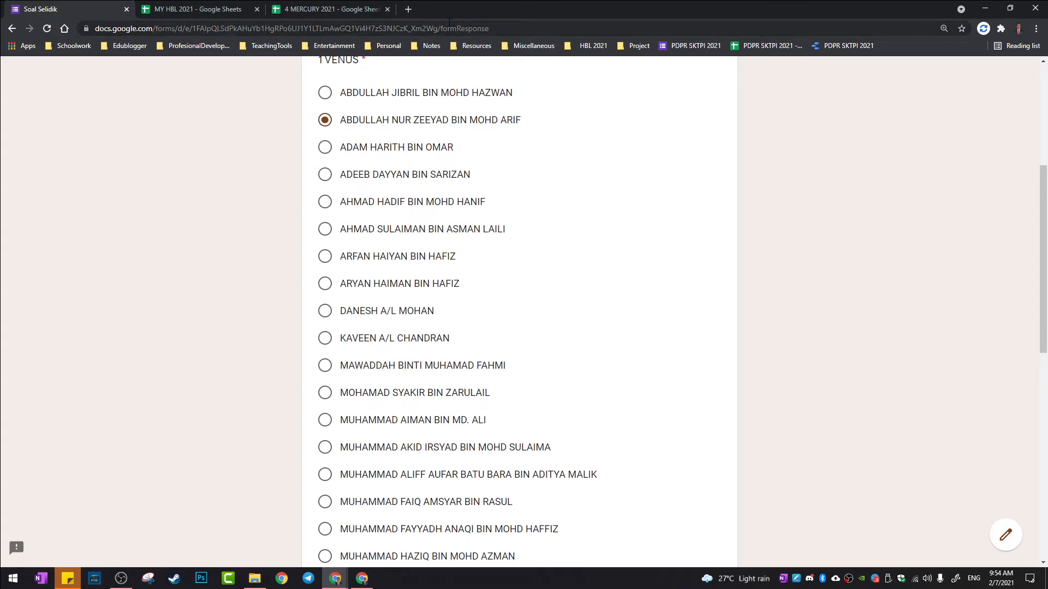
Step: Open Google Drive in a new browser tab and go to the teacher's own subfolder inside MY SKTPI
left_click(409, 9)
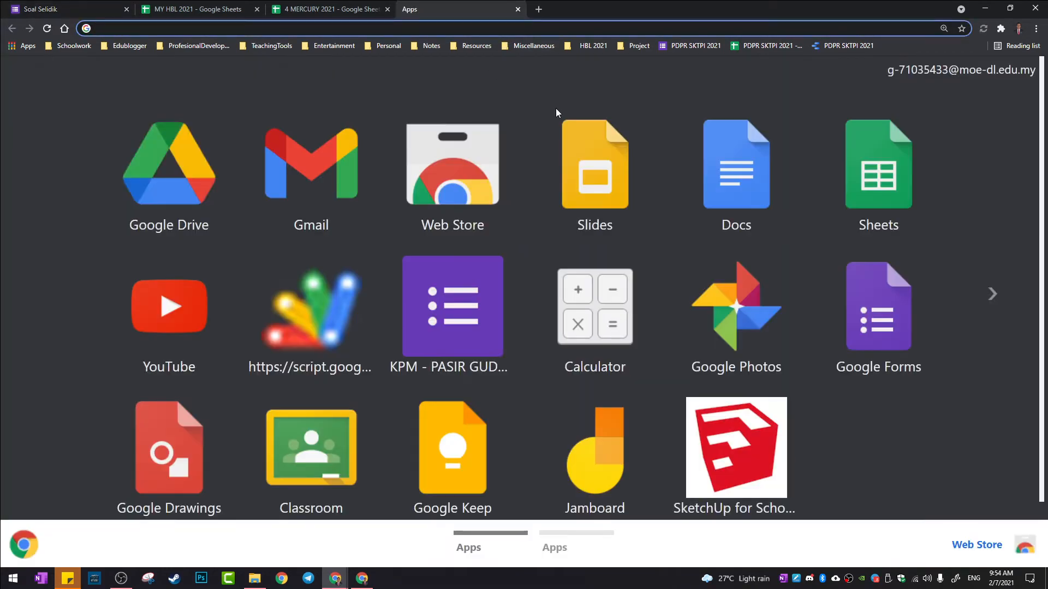
left_click(167, 158)
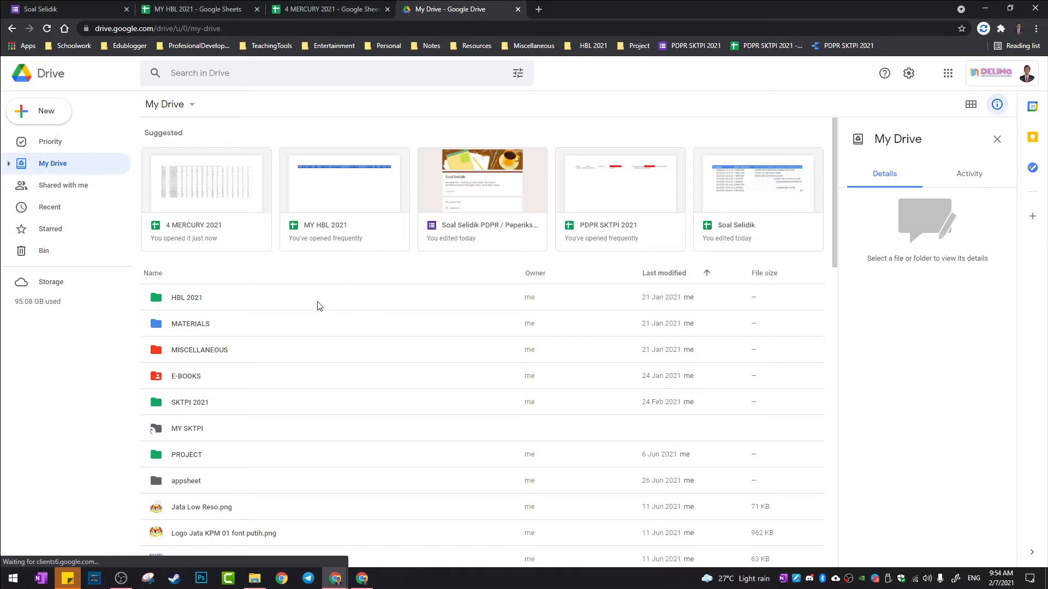
scroll(316, 306, "down", 1)
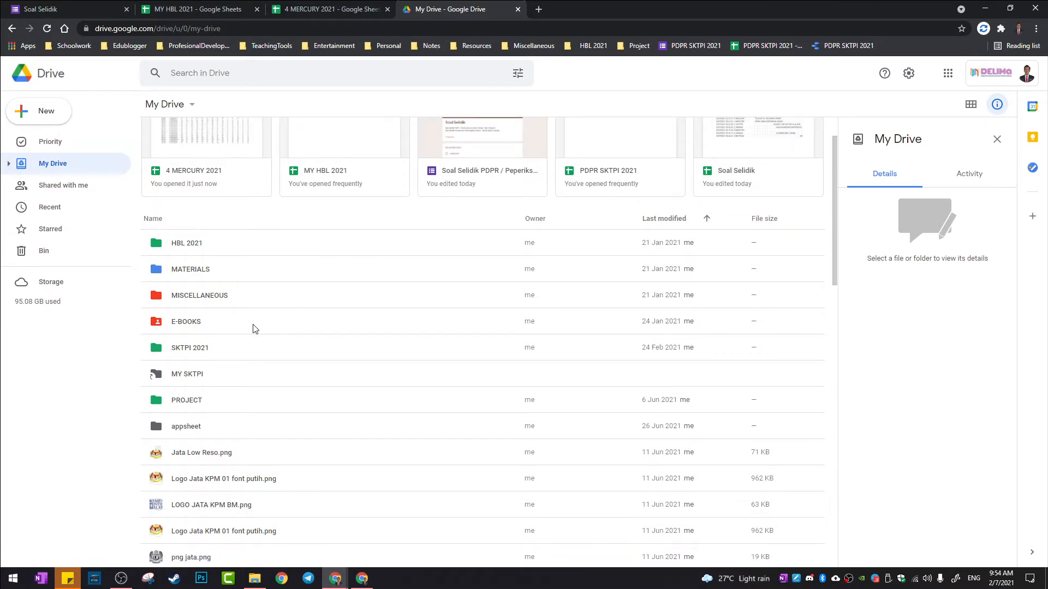
scroll(246, 331, "down", 2)
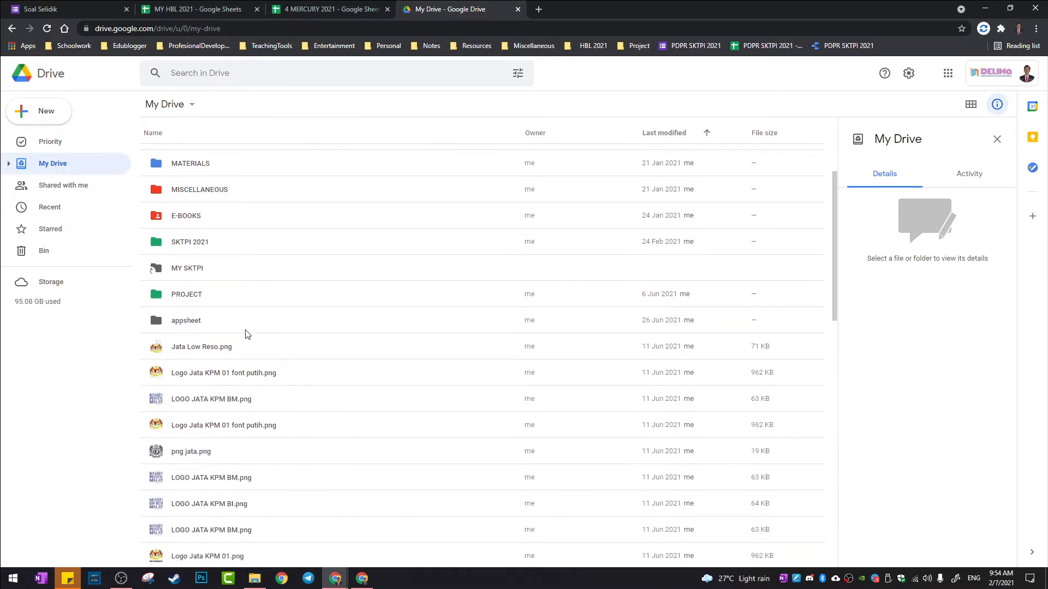
scroll(247, 333, "up", 1)
double_click(188, 323)
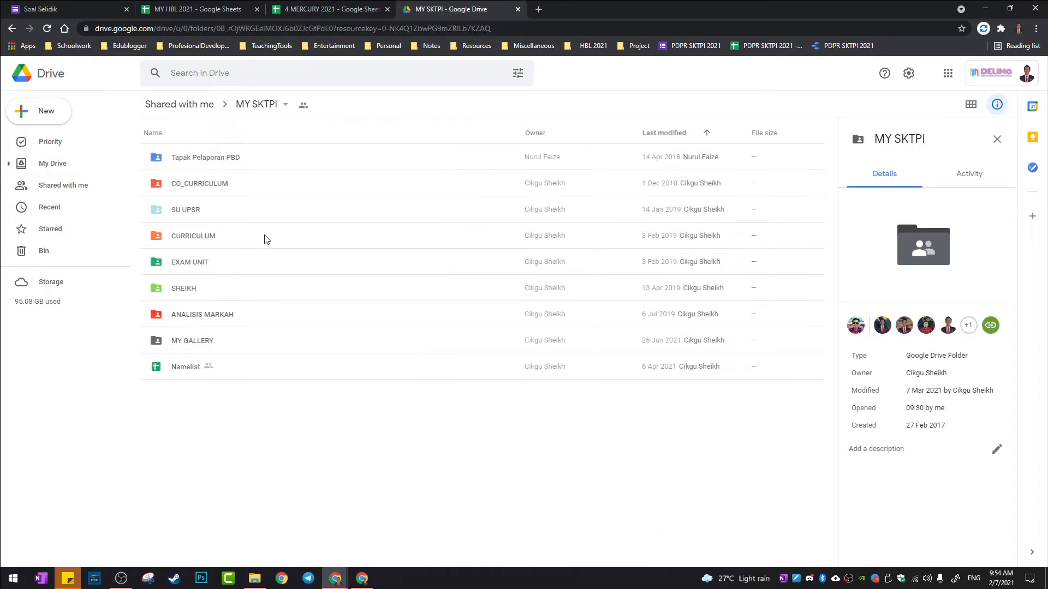
double_click(244, 295)
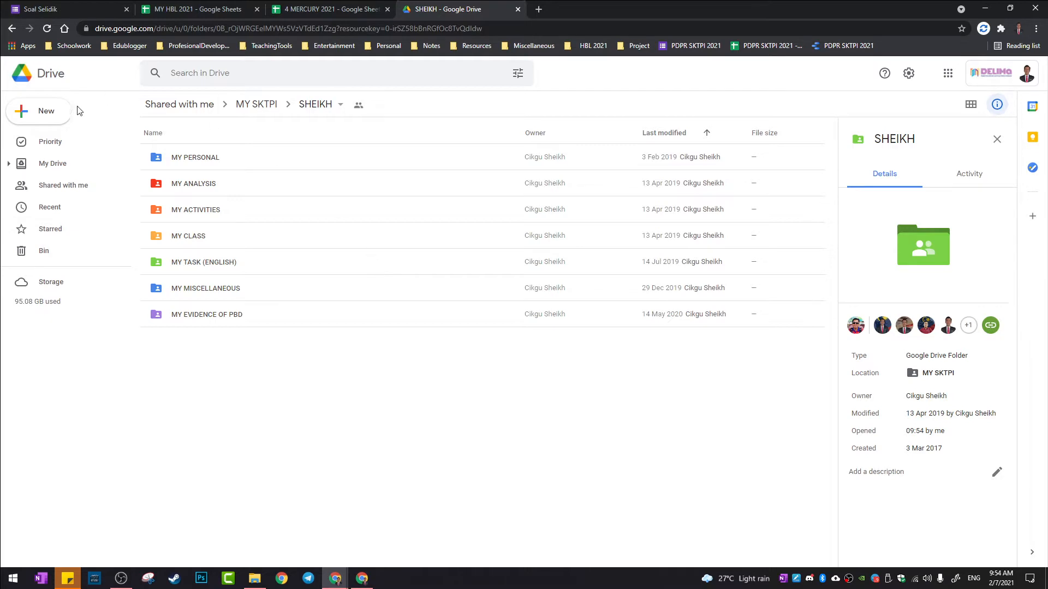
Step: Create a new blank Google Form in this shared folder, accepting sharing with the folder's members
key("ctrl+plus")
key("ctrl+plus")
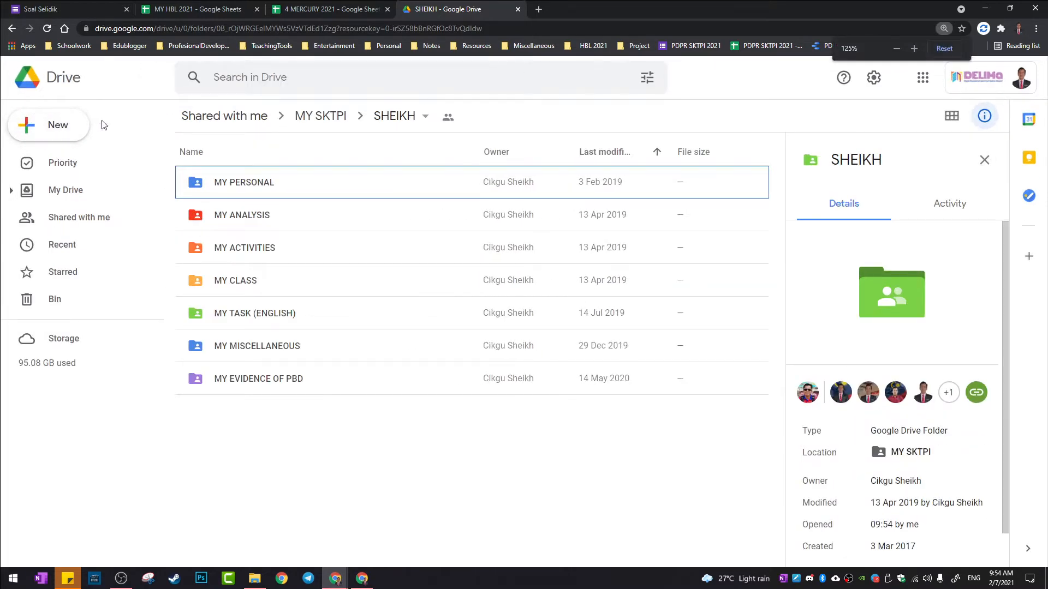
key("ctrl+plus")
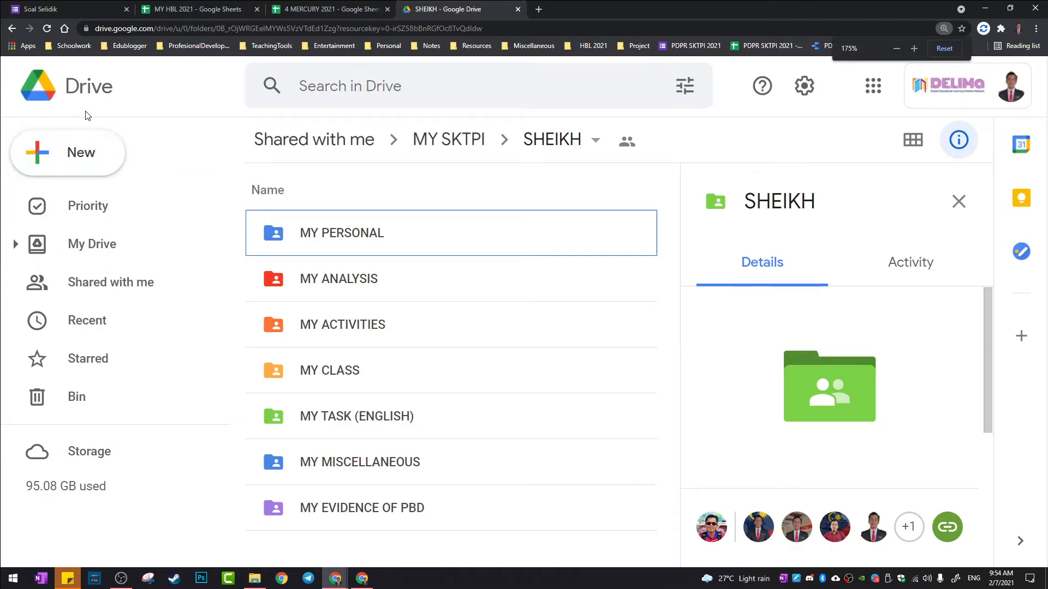
left_click(68, 155)
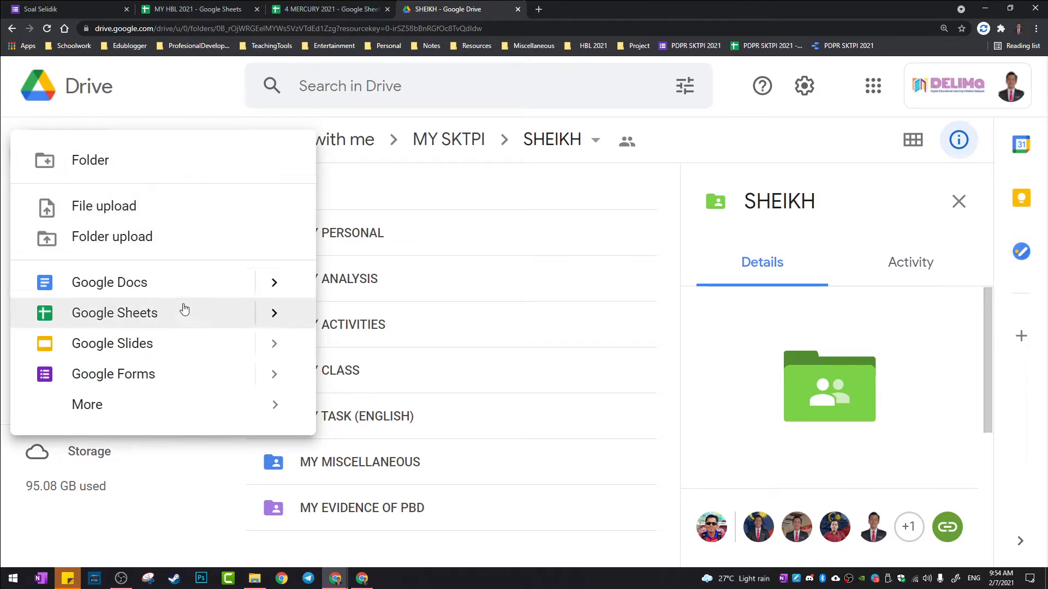
left_click(186, 373)
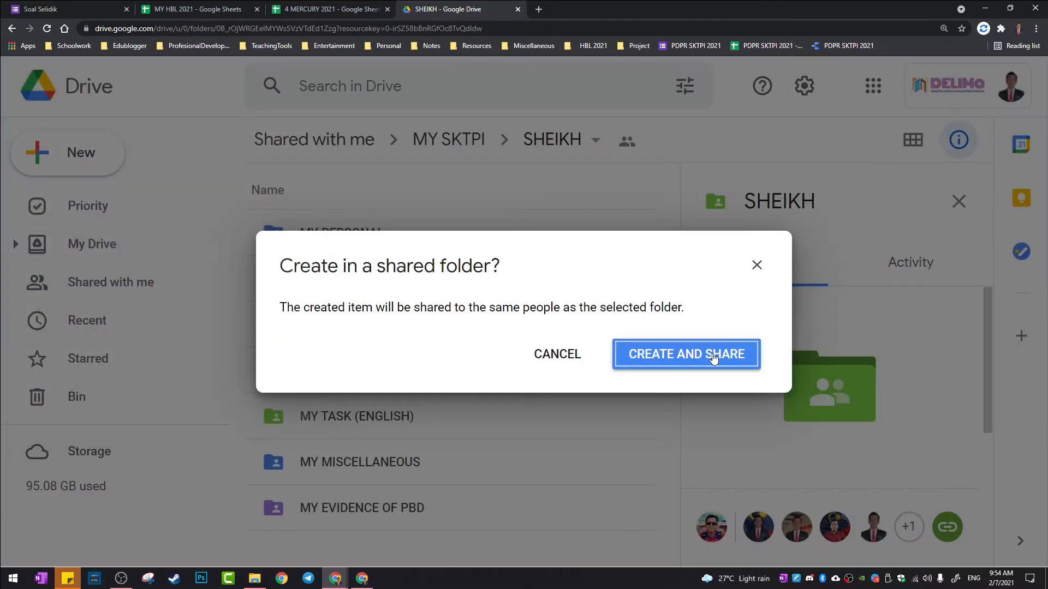
left_click(714, 358)
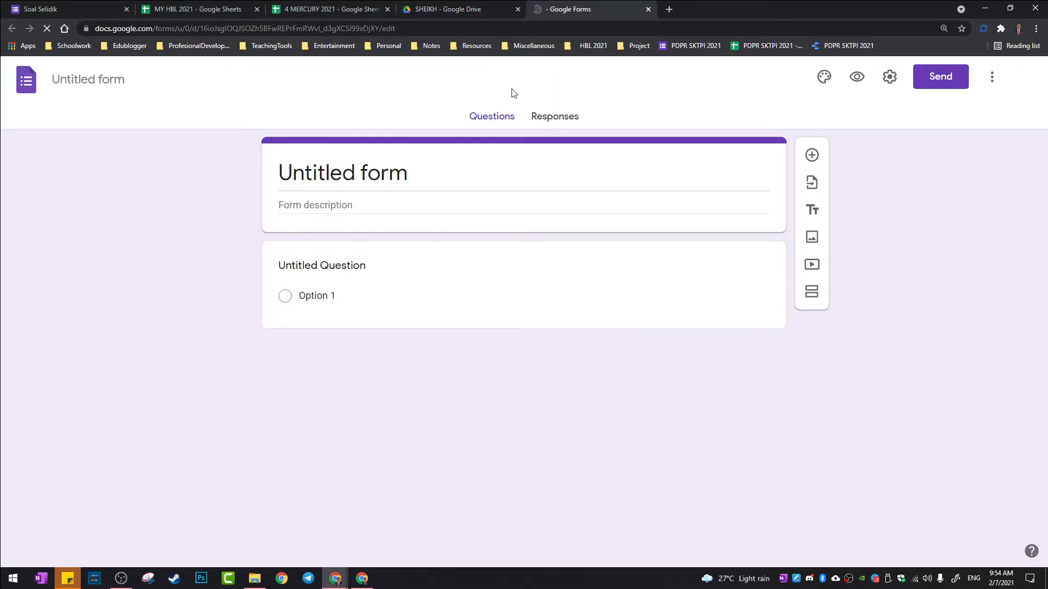
left_click(448, 10)
key("ctrl+minus")
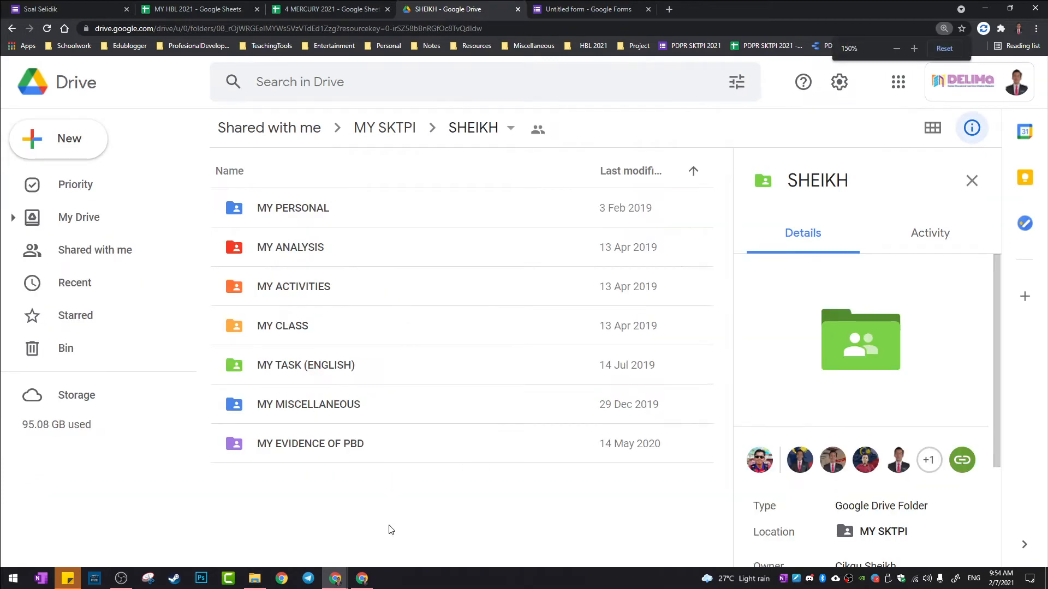
left_click(550, 11)
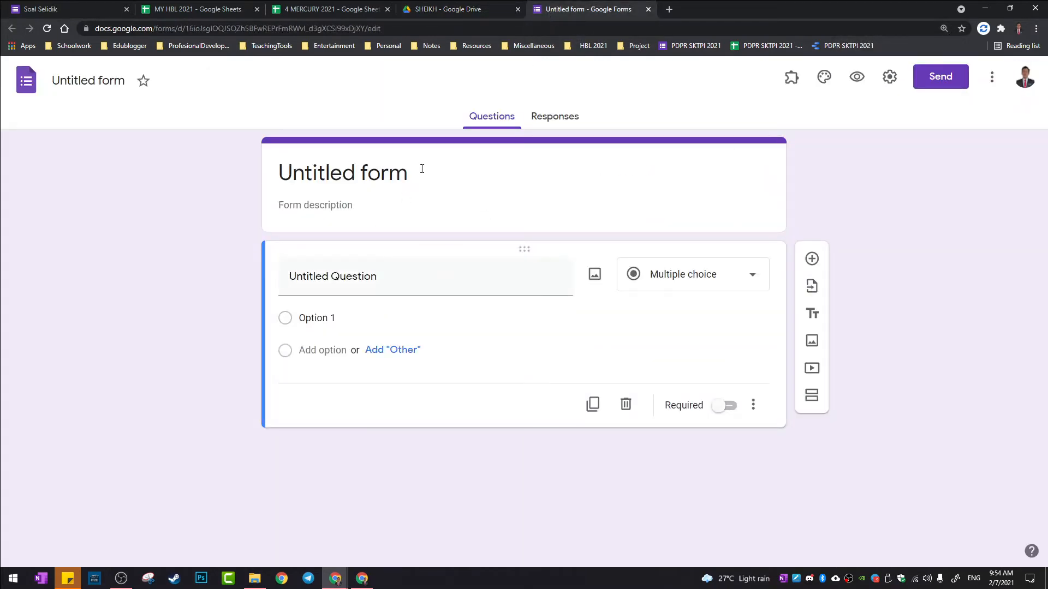
Step: Title the blank form "Mid Term Assessment" and apply the same name to the form file
left_click(421, 169)
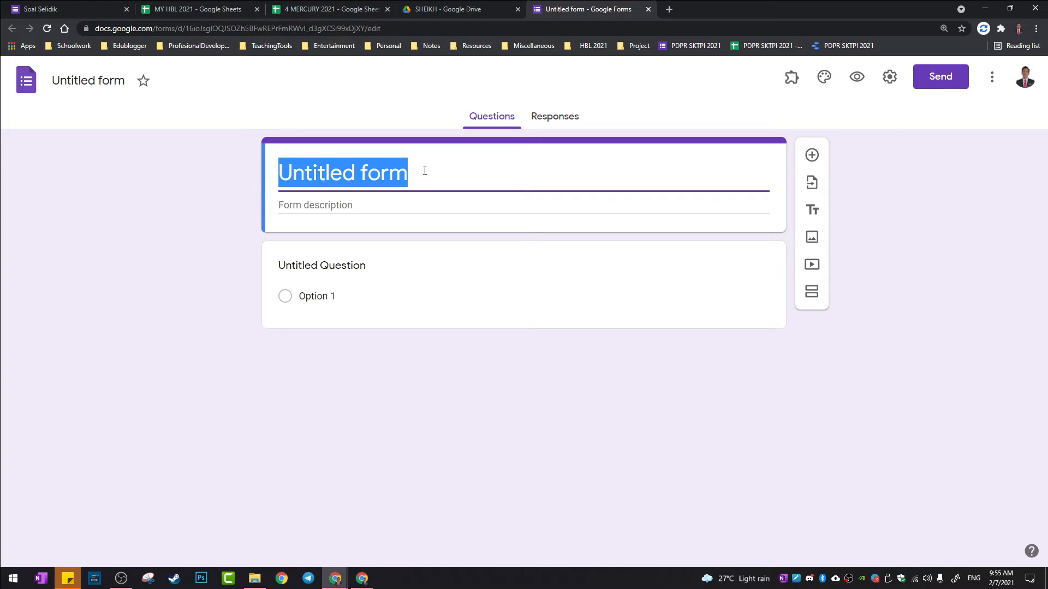
type("Mid")
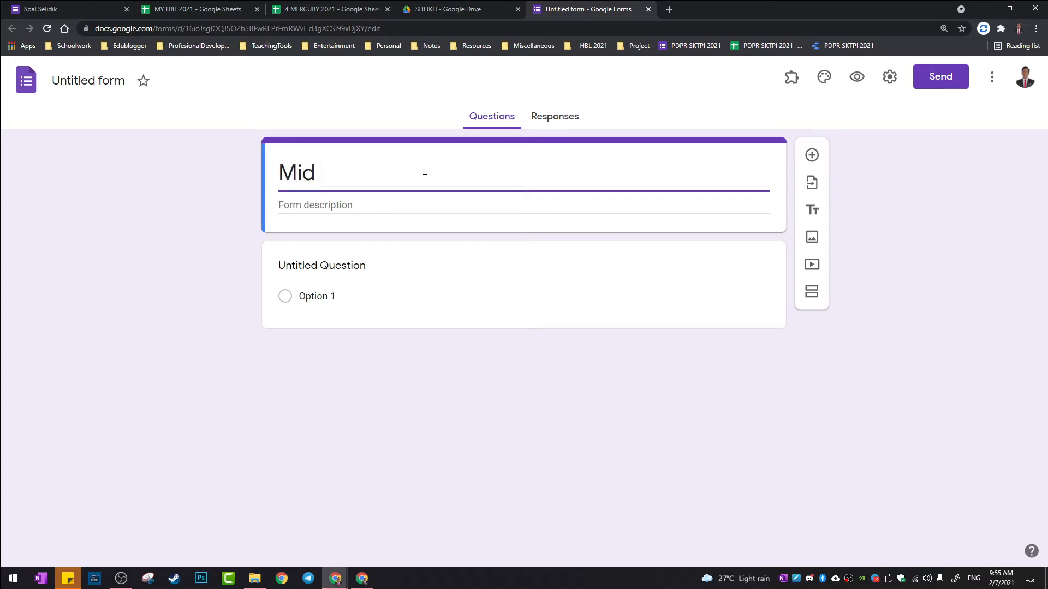
type(" Y")
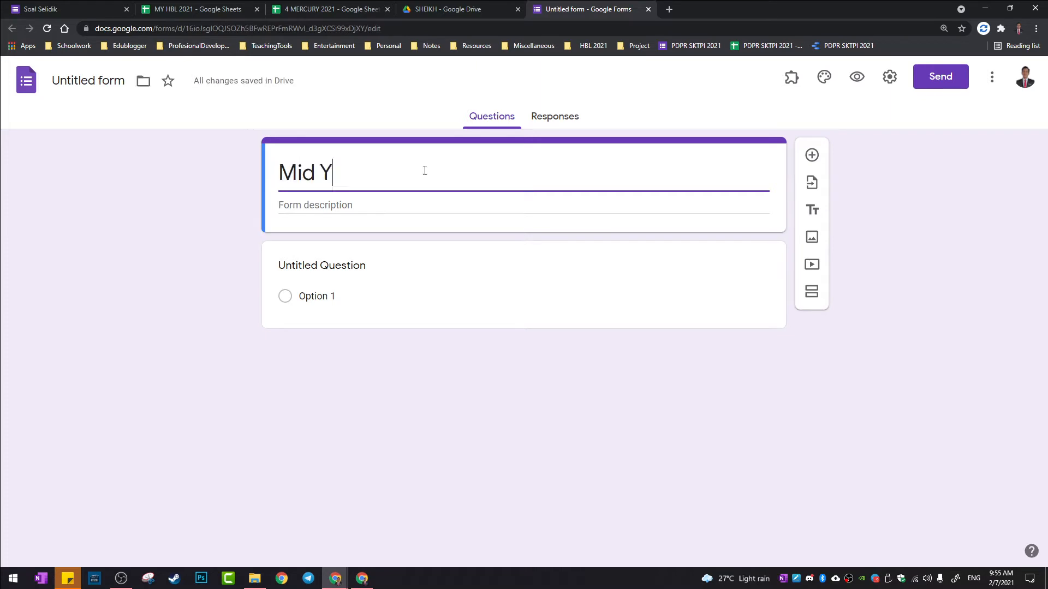
type("ea")
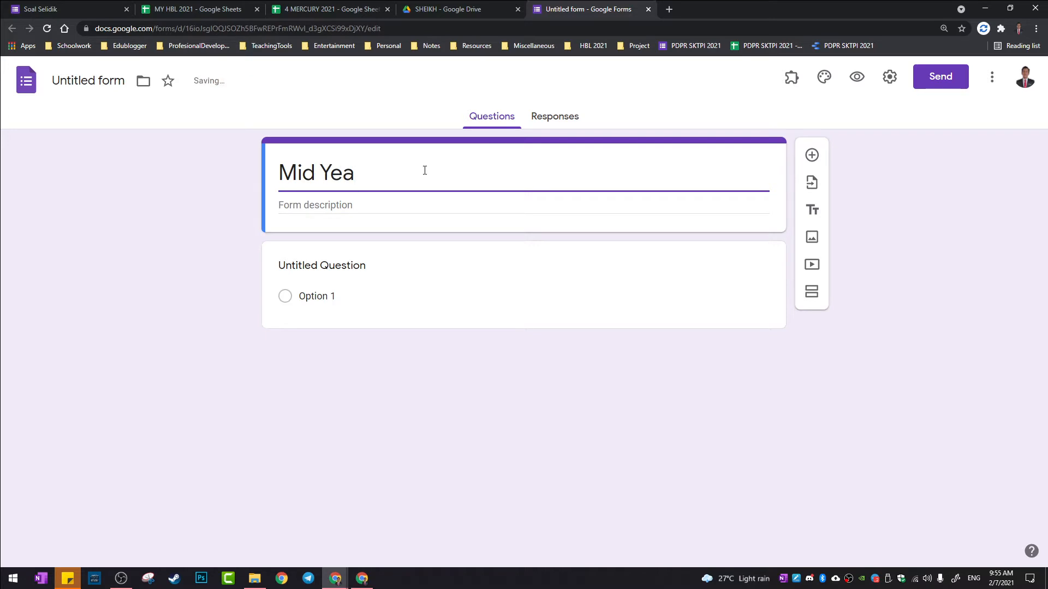
key("BackSpace")
key("BackSpace")
key("BackSpace")
type("Term Assess")
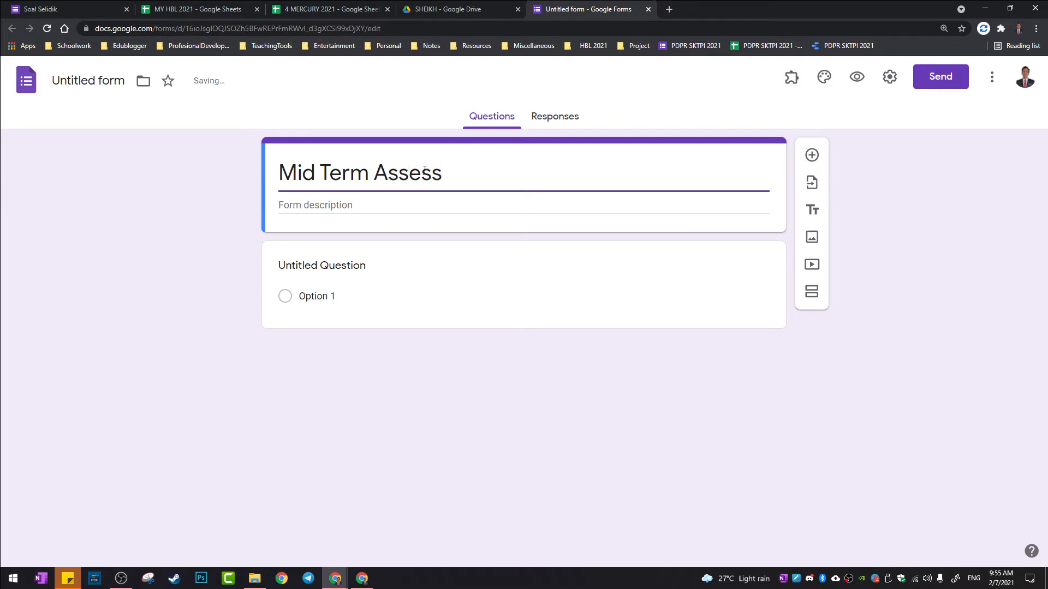
type("ment")
left_click(124, 76)
Step: Replace the placeholder text of the form's first question with "Class"
left_click(471, 311)
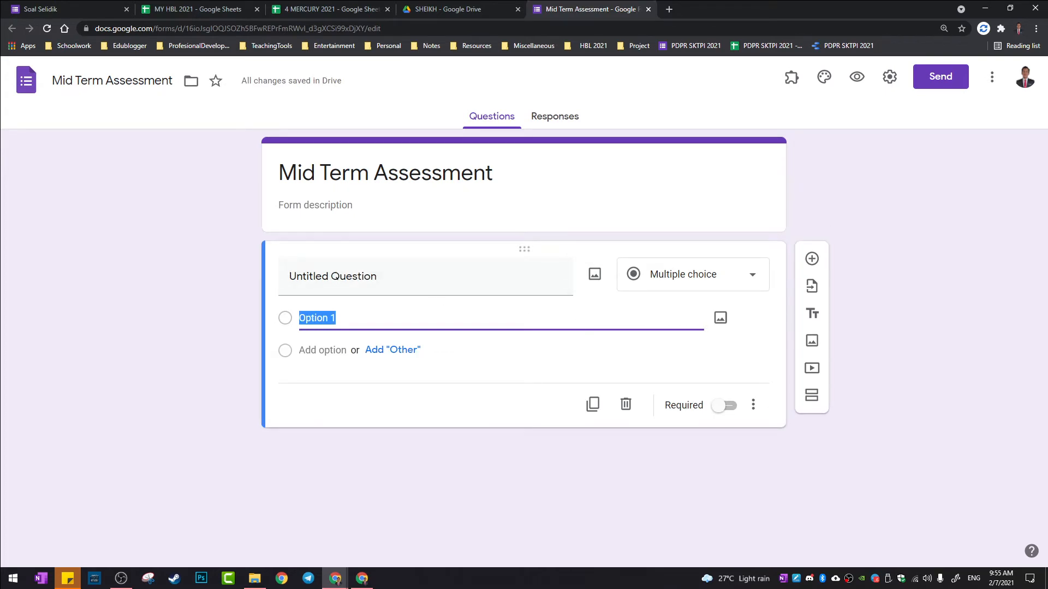
left_click(460, 275)
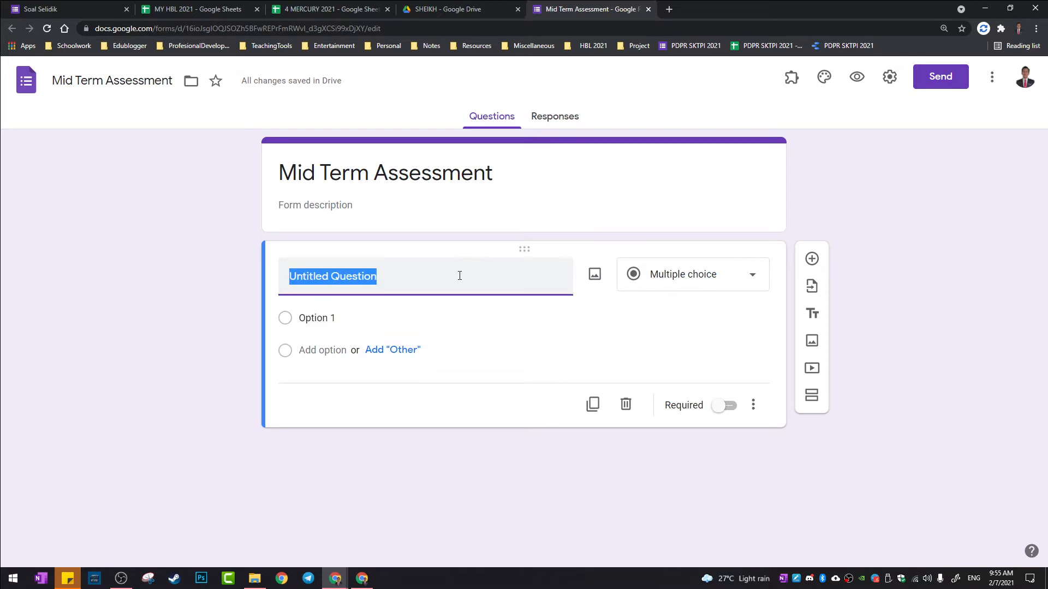
type("Class")
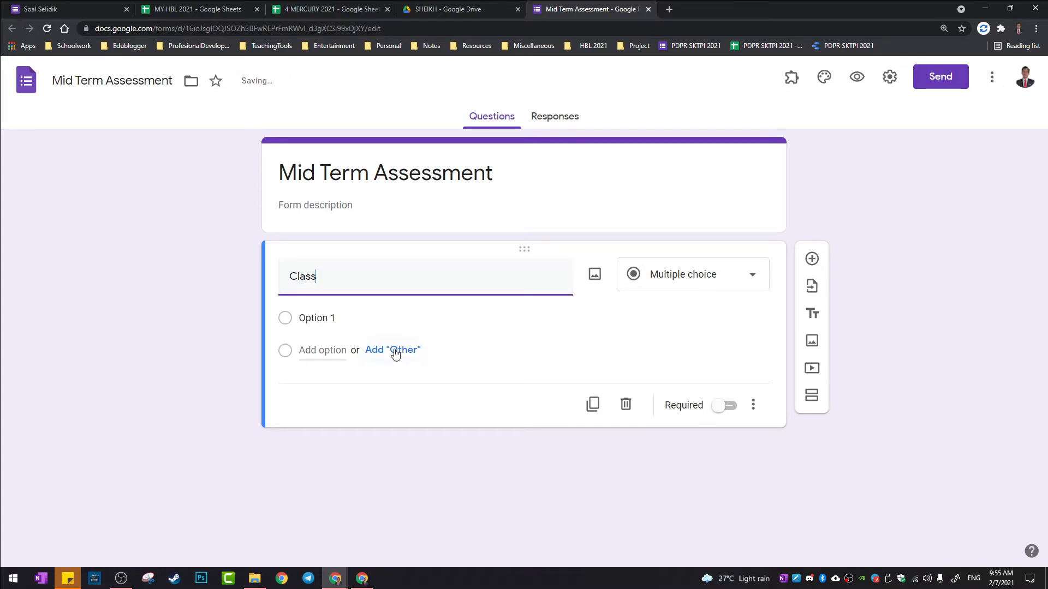
Step: Give the Class question the two answer options "5 Mercury" and "5 Venus"
left_click(381, 320)
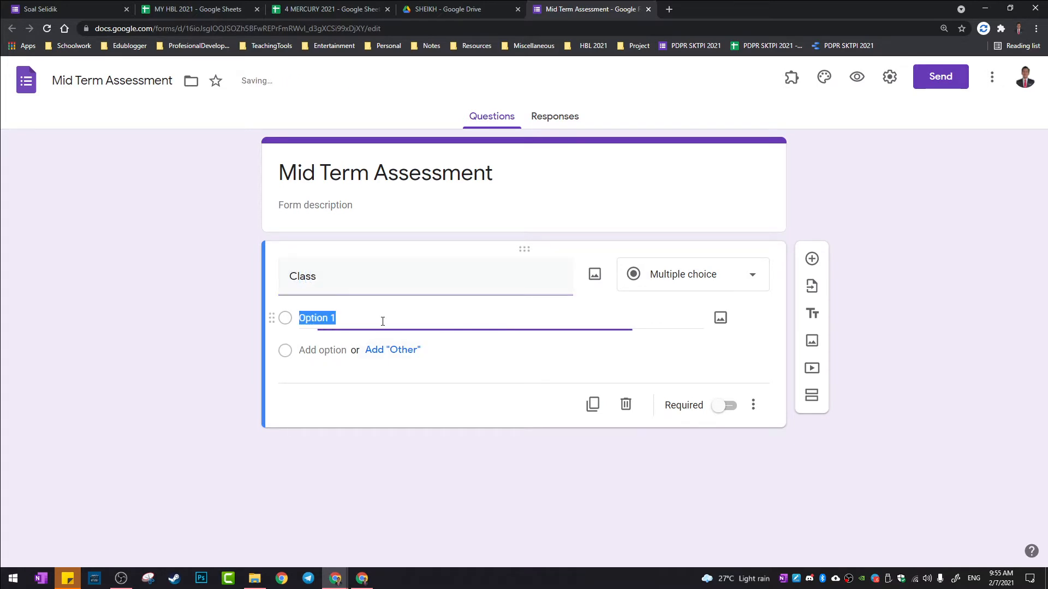
type("5 Mercury")
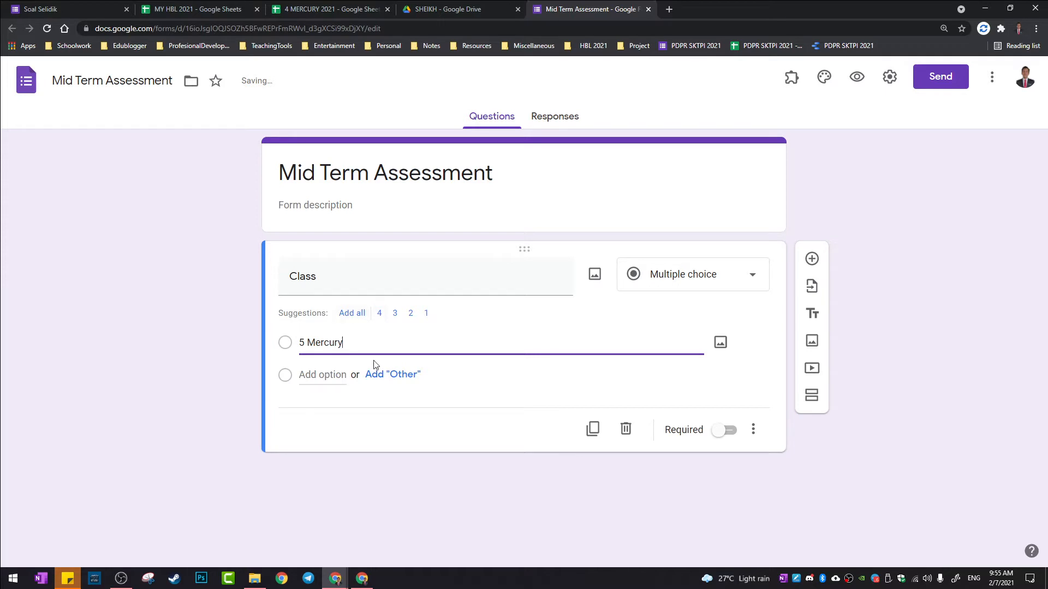
left_click(322, 376)
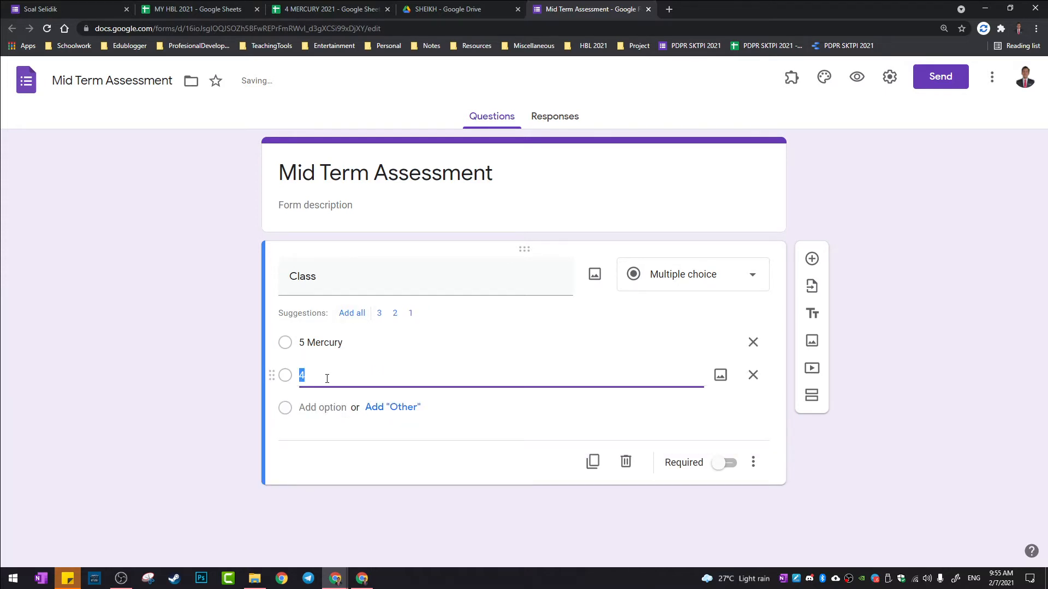
type("%")
type(" Venus")
left_click(944, 270)
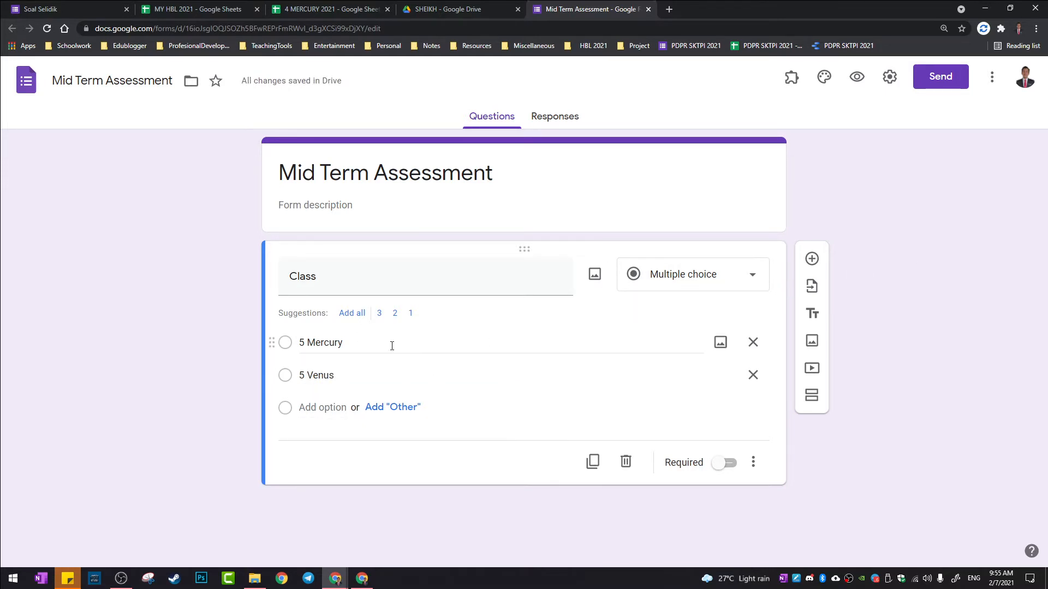
Step: Return the Soal Selidik form to its class selection page for reference, and go back to the Mid Term Assessment form
left_click(55, 6)
scroll(395, 196, "down", 10)
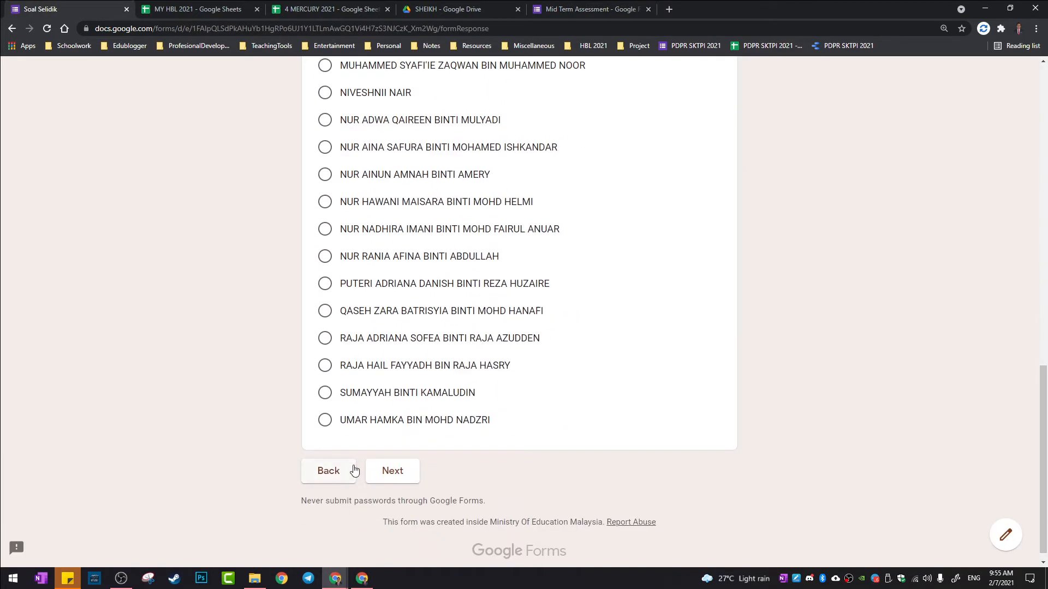
left_click(346, 473)
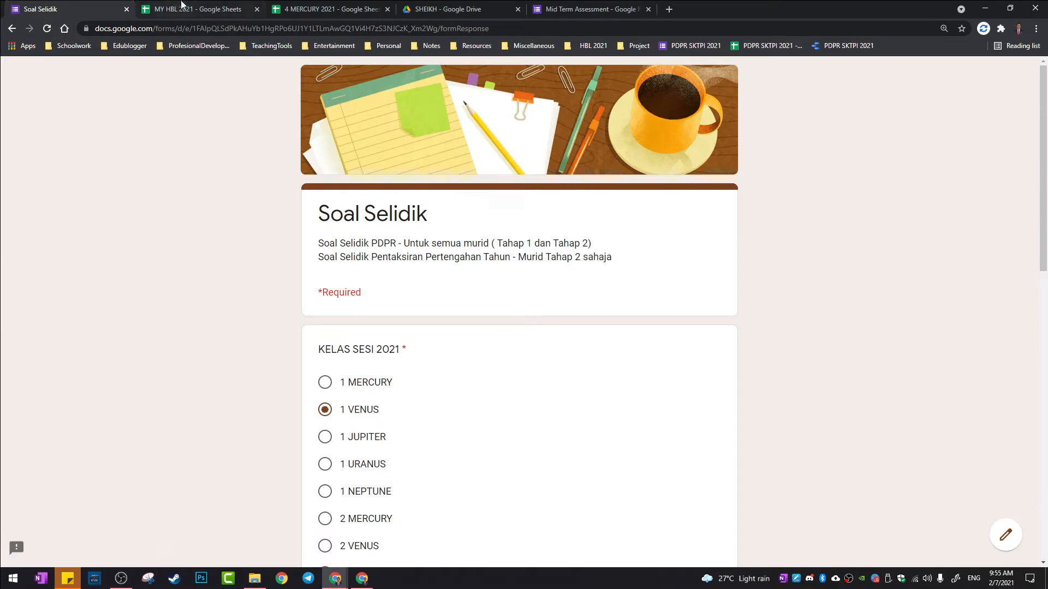
left_click(186, 8)
left_click(454, 11)
left_click(564, 8)
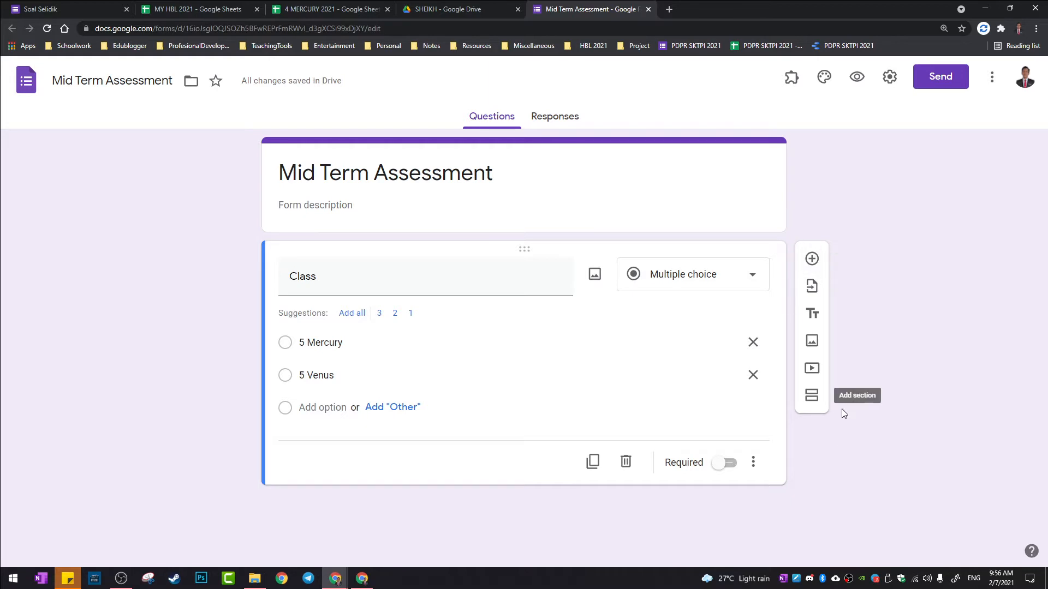
Step: Add a second section titled "5 Mercury" below the Class question and insert a new blank question in it
left_click(811, 399)
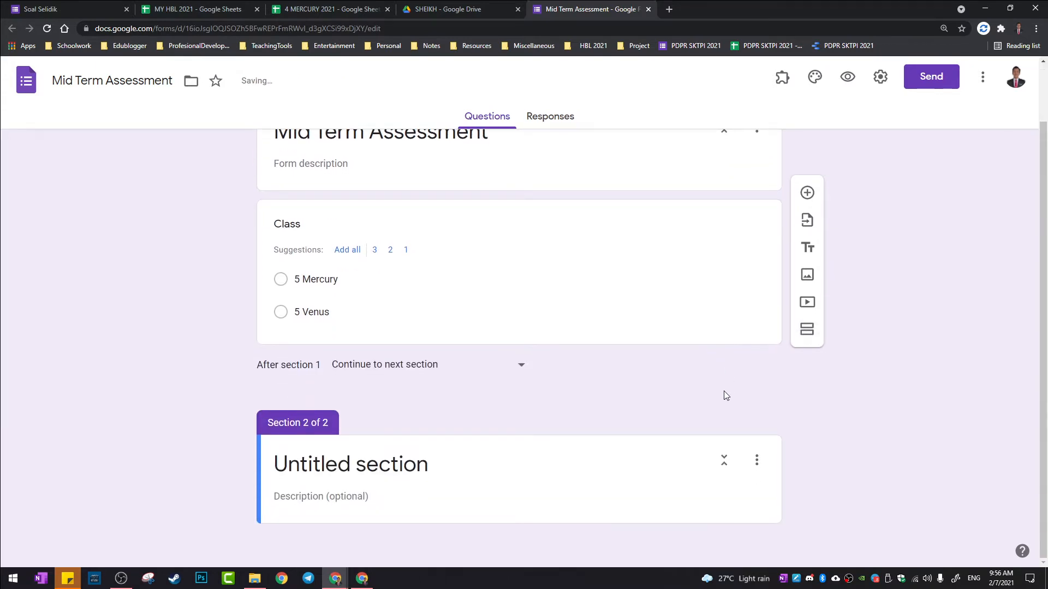
left_click(609, 453)
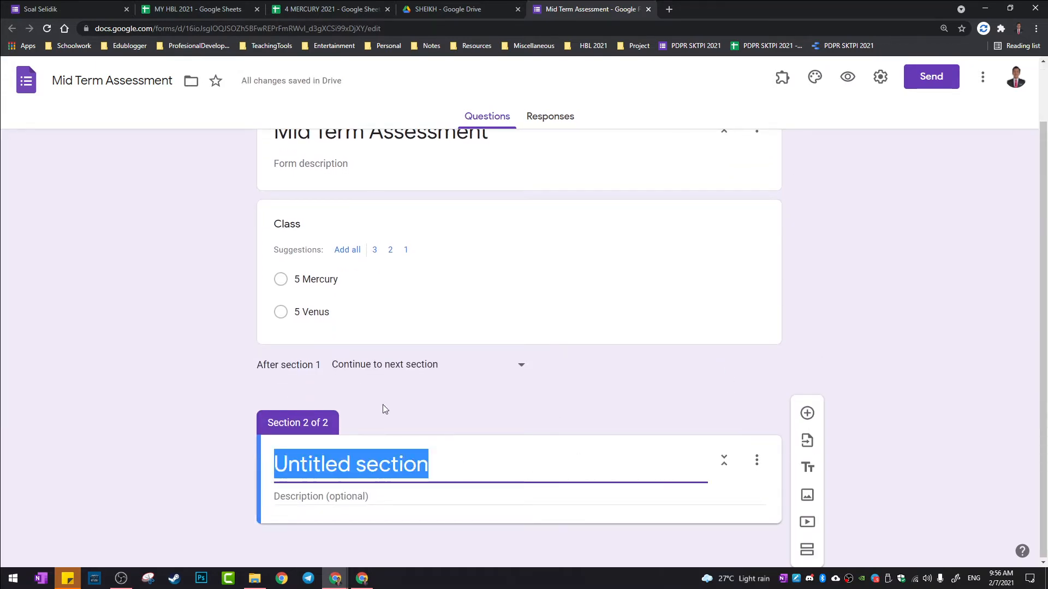
type("5 ")
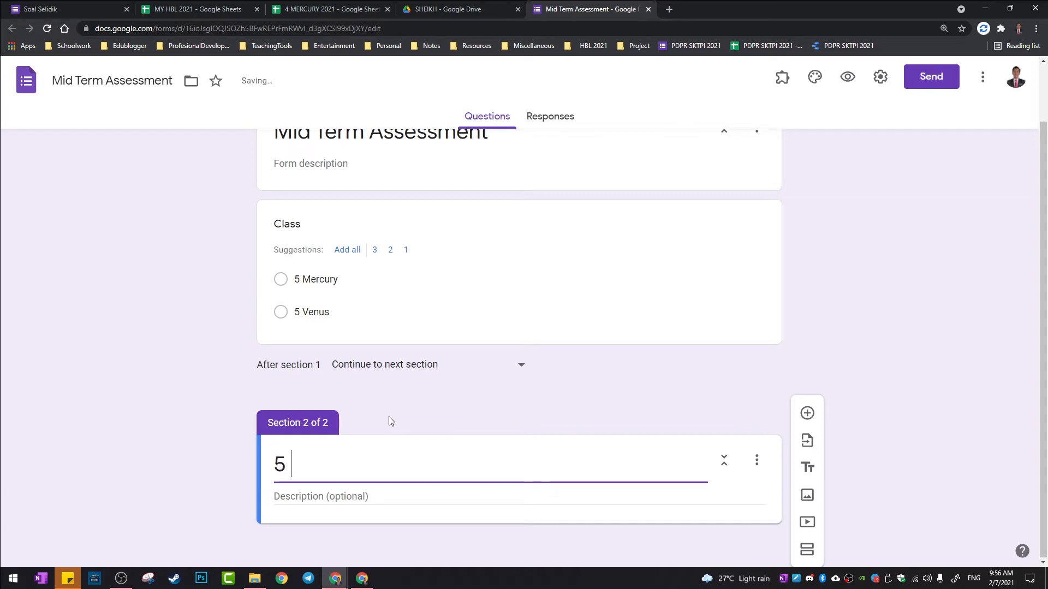
type("Mercu")
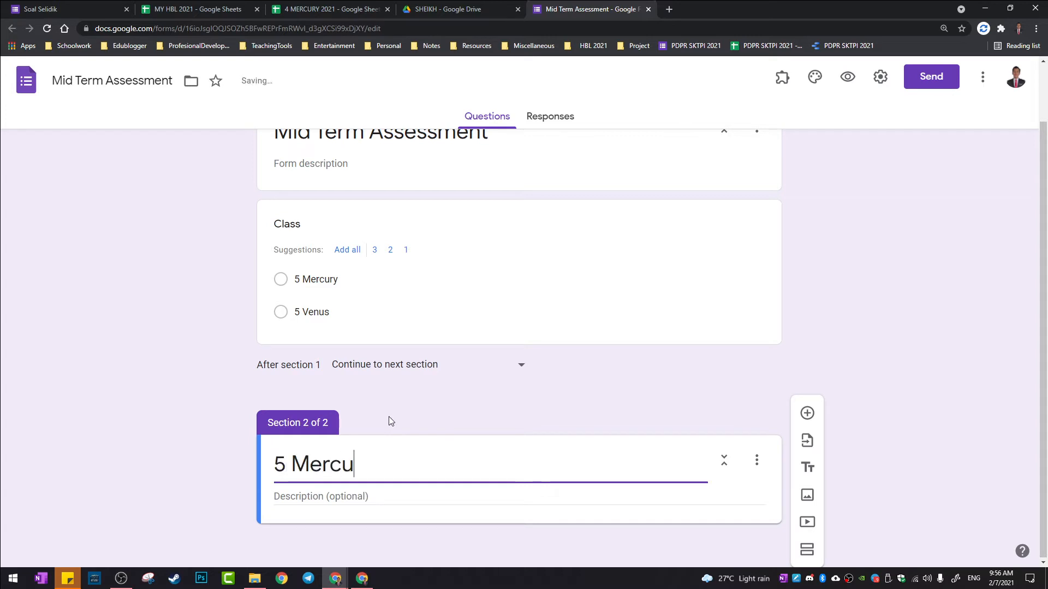
type("ry")
left_click(808, 413)
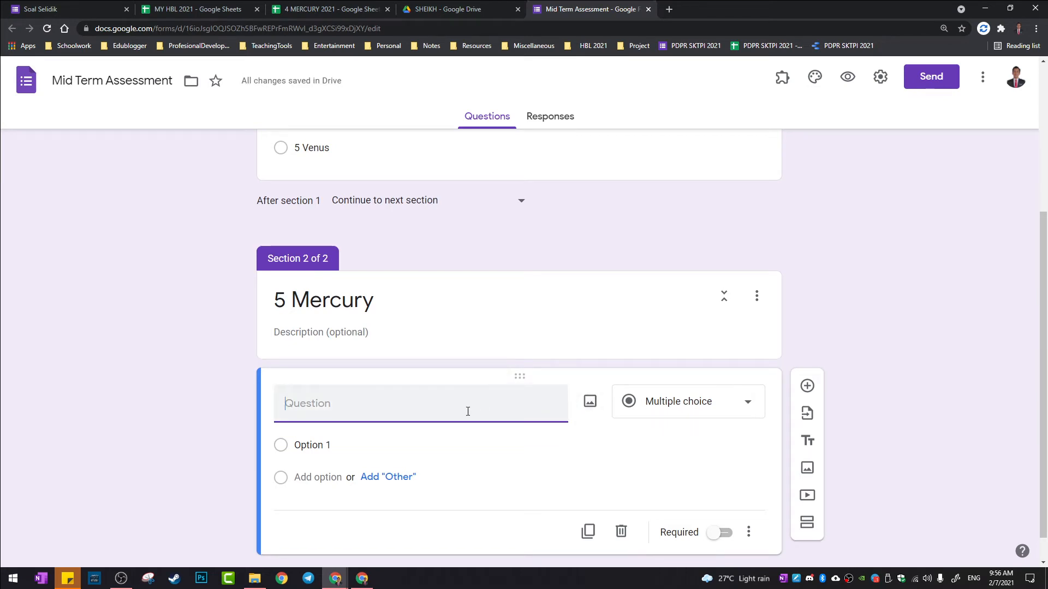
Step: Open the bookmarked E PBD PPT Tahap 2 spreadsheet in a new browser tab and display its 5 MERCURY sheet
left_click(669, 9)
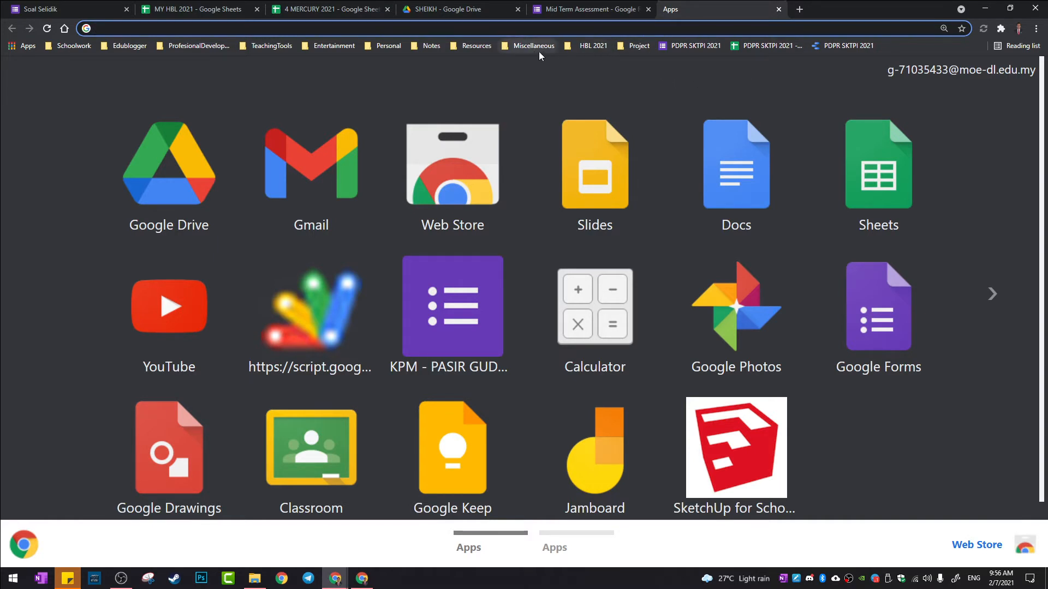
left_click(635, 46)
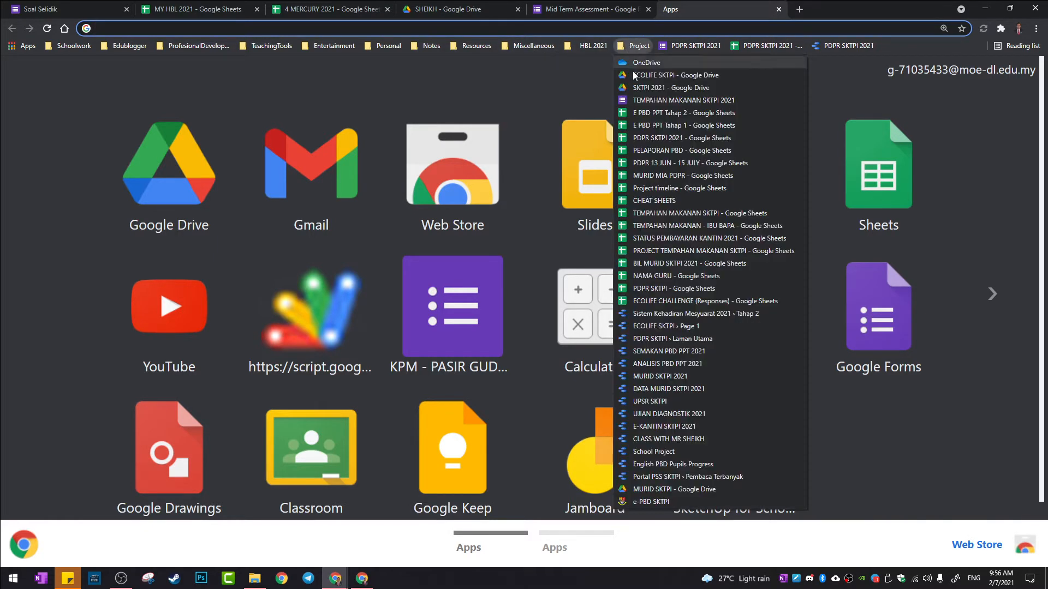
left_click(645, 113)
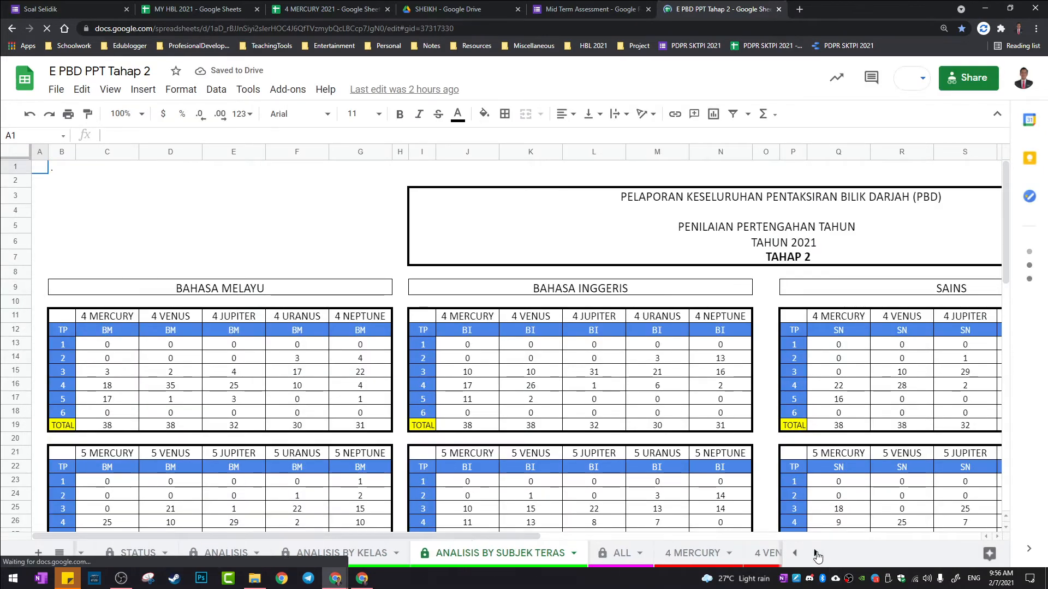
left_click(817, 553)
left_click(540, 563)
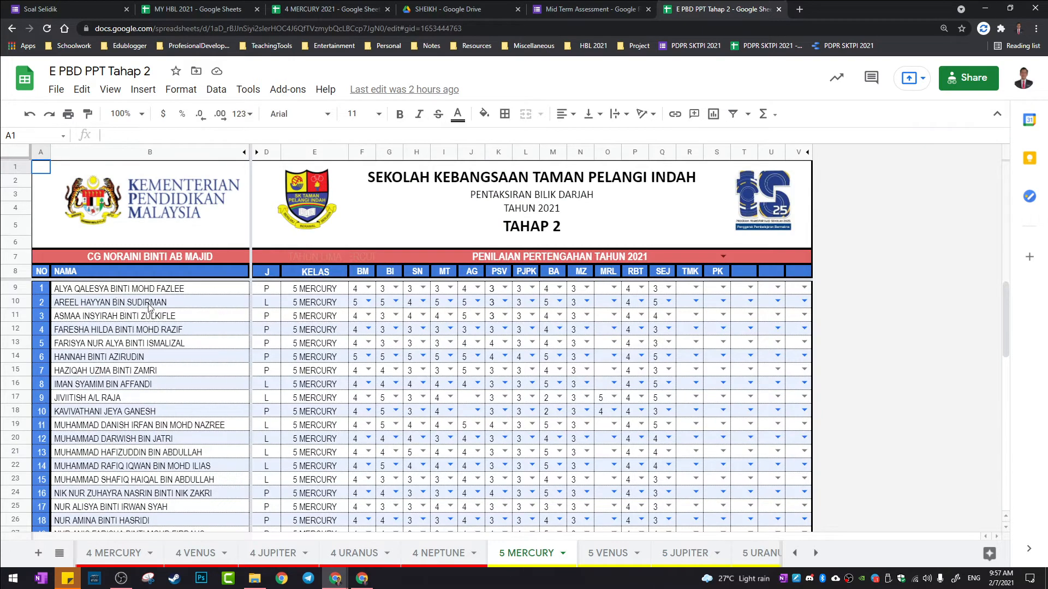
Step: Copy all the pupil names in B9:B39 of the E PBD PPT Tahap 2 spreadsheet's 5 MERCURY sheet
left_click(448, 9)
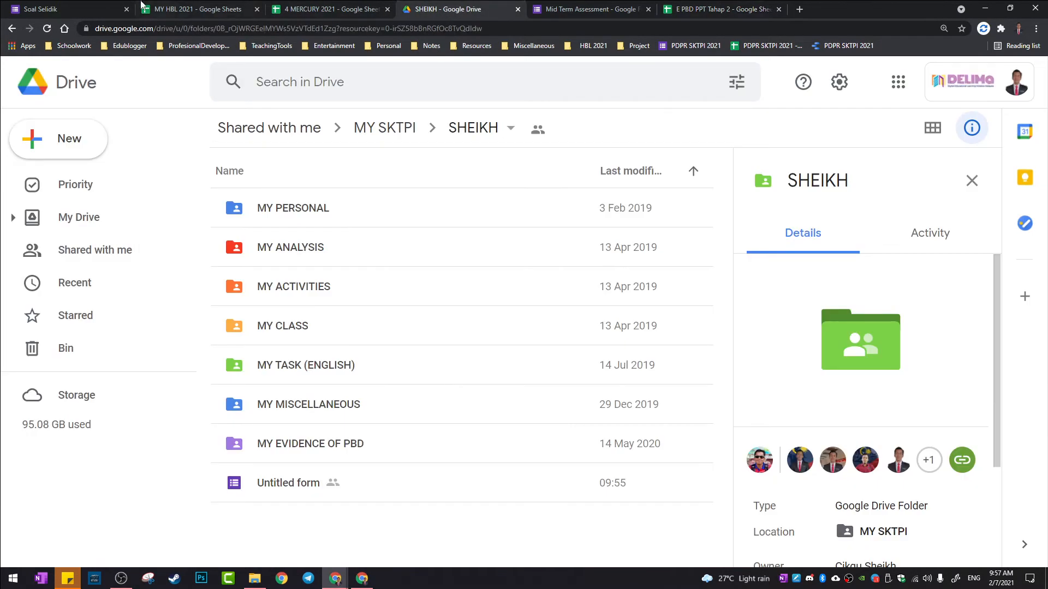
left_click(62, 4)
left_click(576, 11)
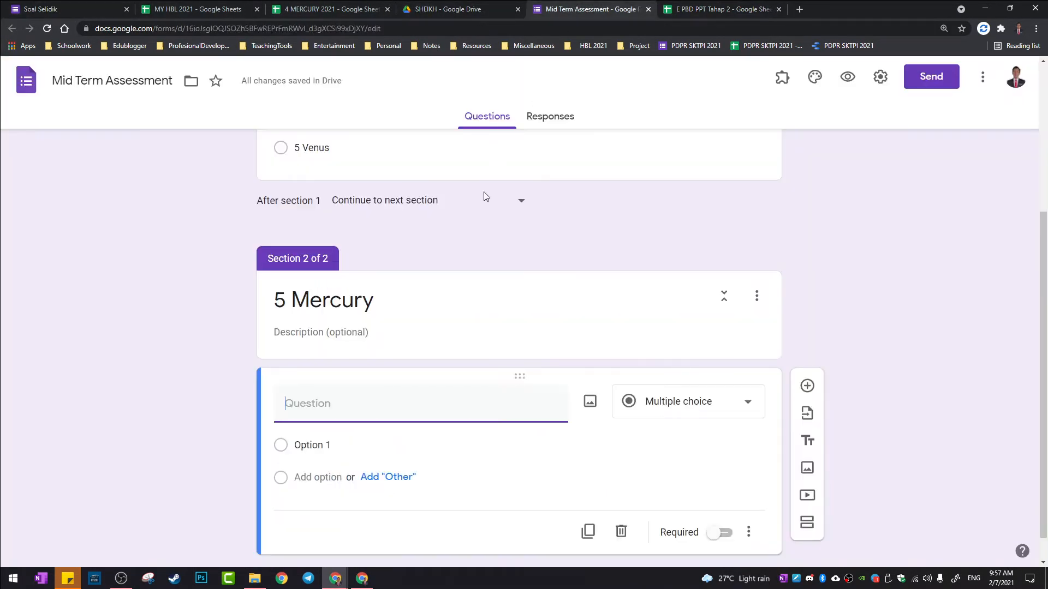
left_click(673, 10)
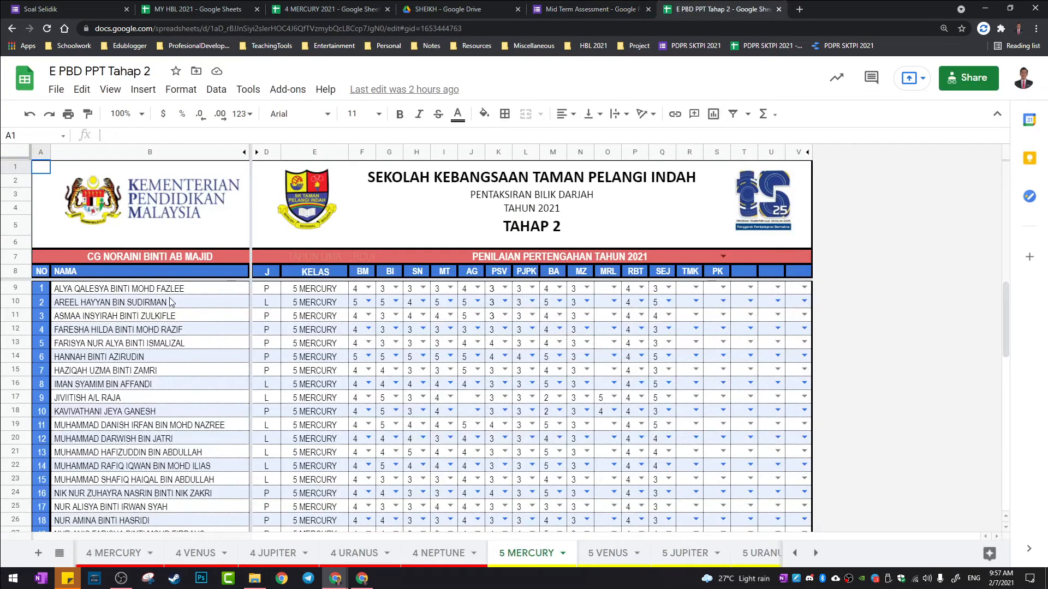
left_click_drag(141, 295, 140, 467)
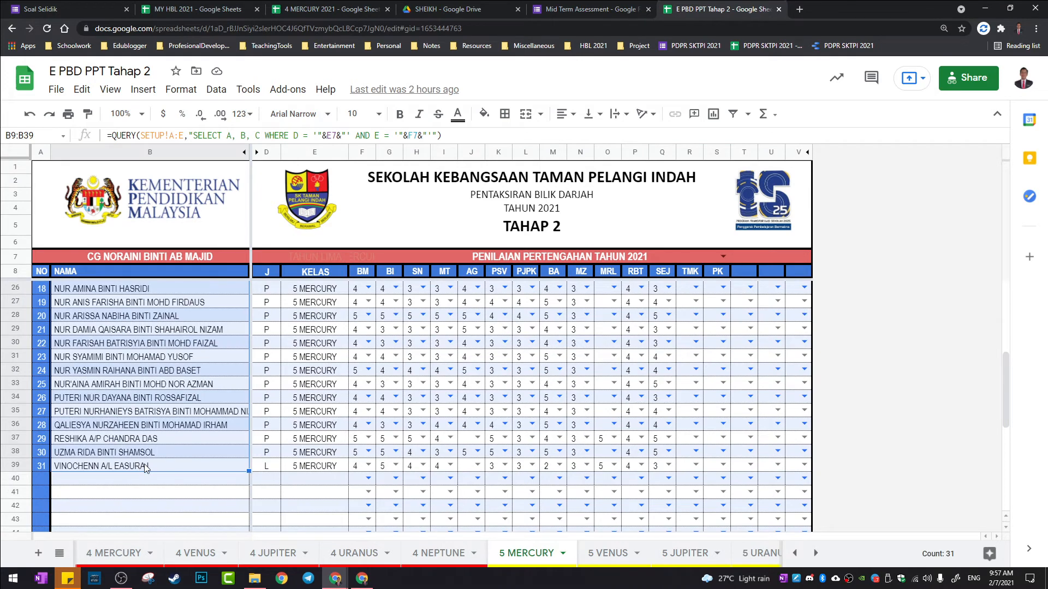
key("ctrl+c")
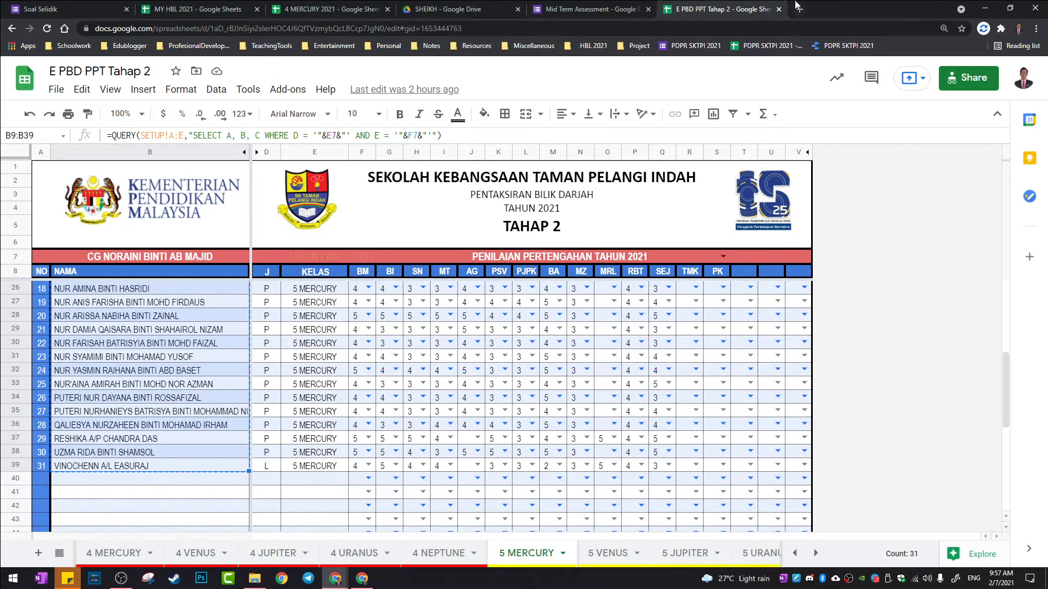
Step: Back in the Mid Term Assessment form, title the 5 Mercury section's question "Name" and set its type to Checkboxes
left_click(571, 6)
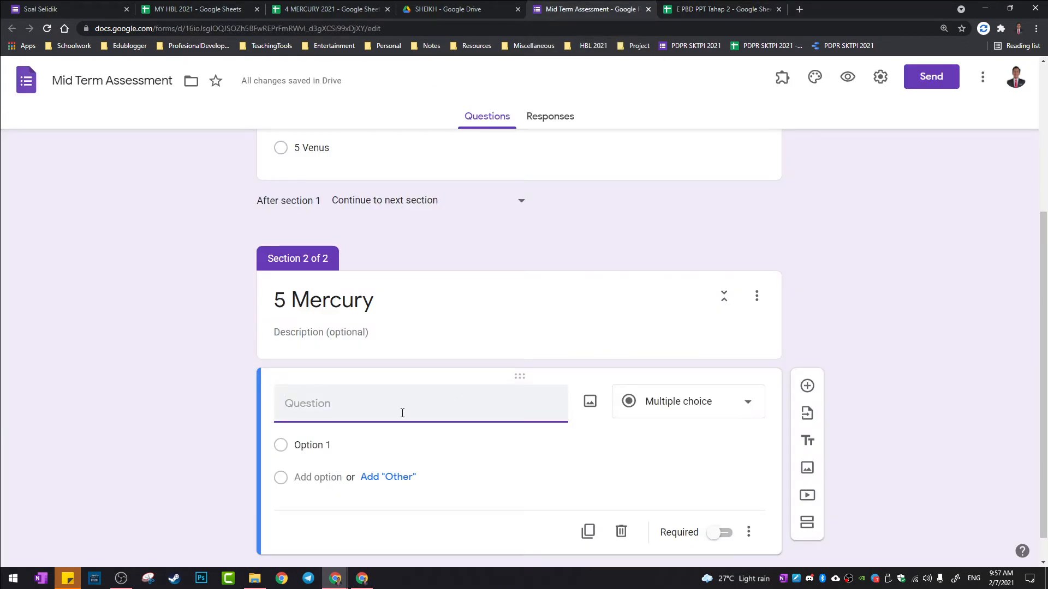
type("Name")
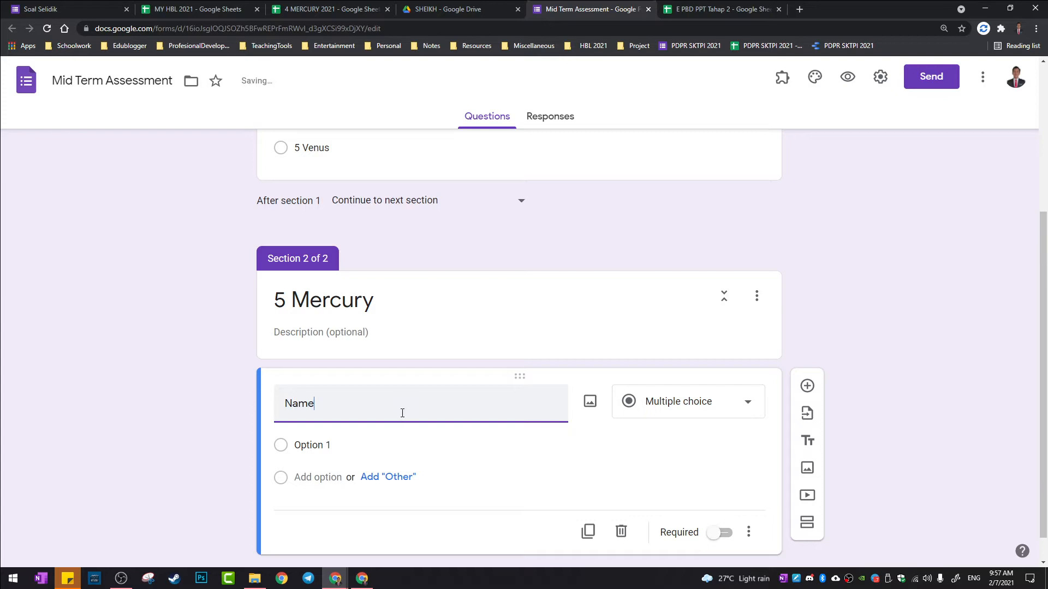
left_click(745, 415)
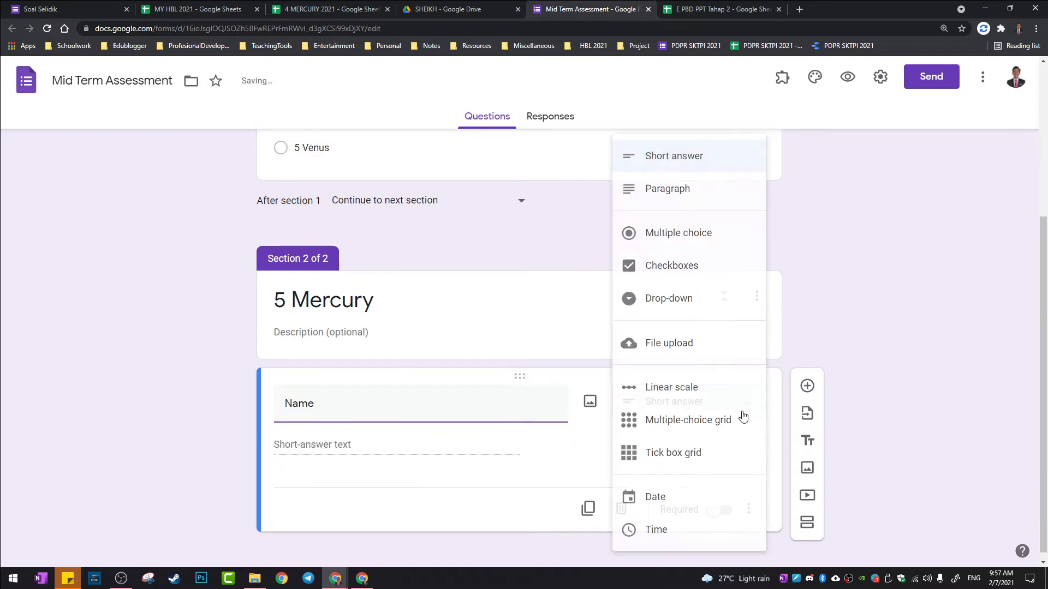
left_click(737, 256)
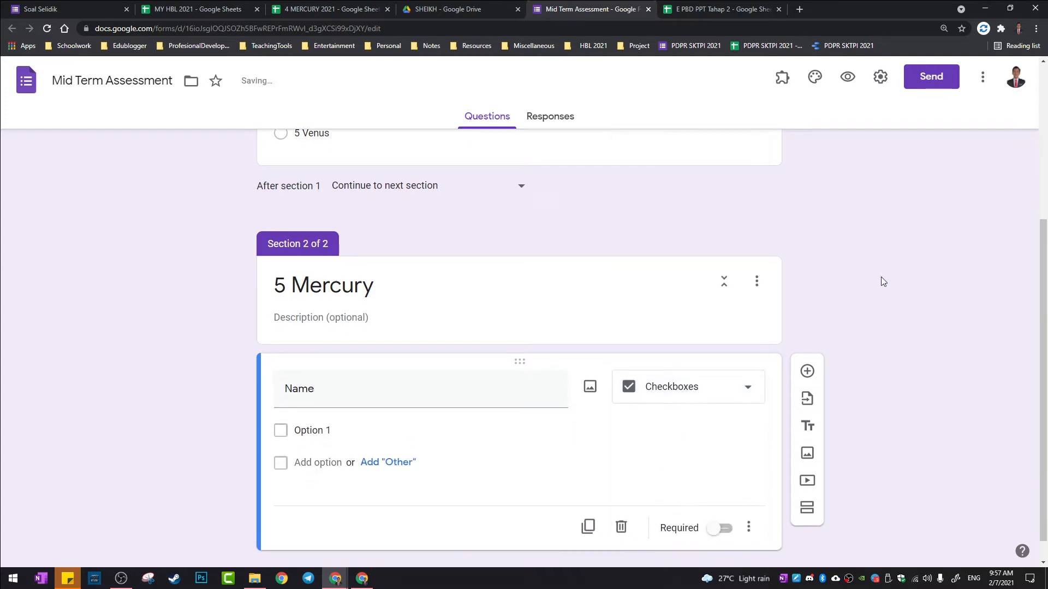
Step: Switch to the E PBD PPT Tahap 2 spreadsheet and copy the pupil names in B9:B39 of the 5 MERCURY sheet again
left_click(309, 404)
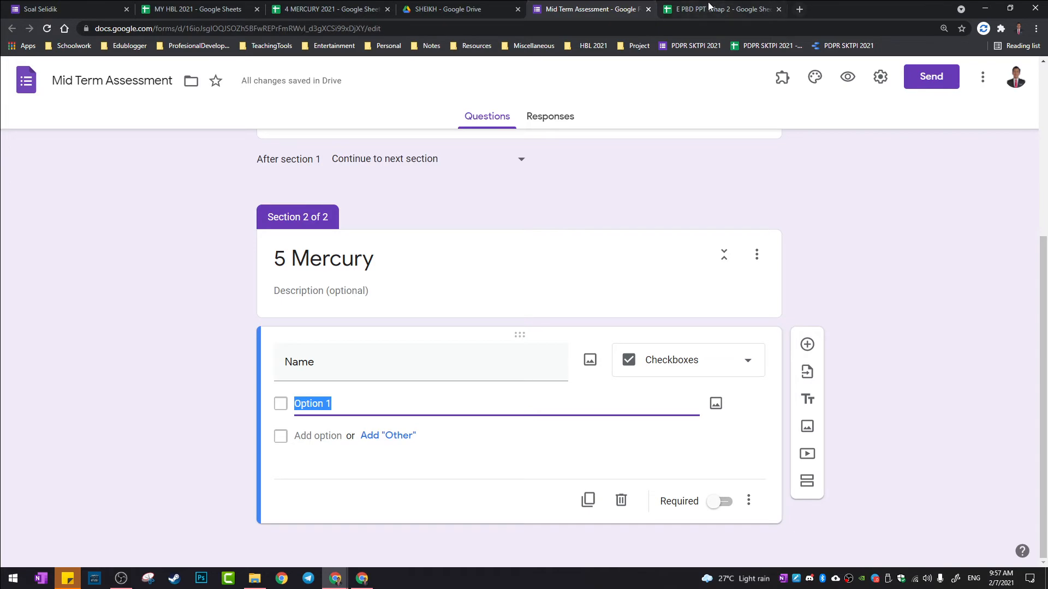
left_click(746, 11)
right_click(214, 340)
mouse_move(214, 343)
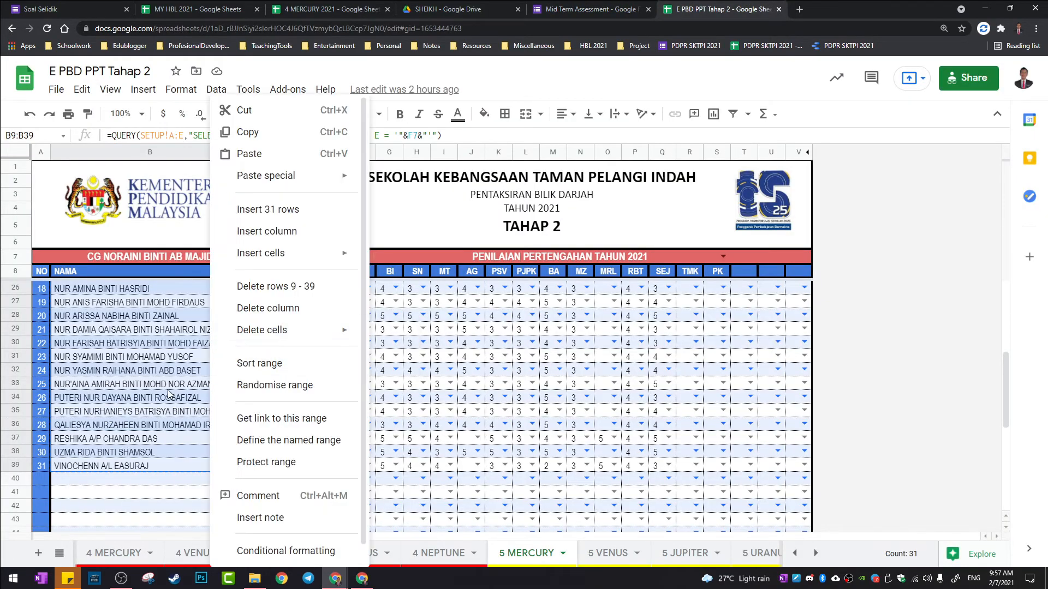
left_click(167, 388)
scroll(222, 330, "up", 5)
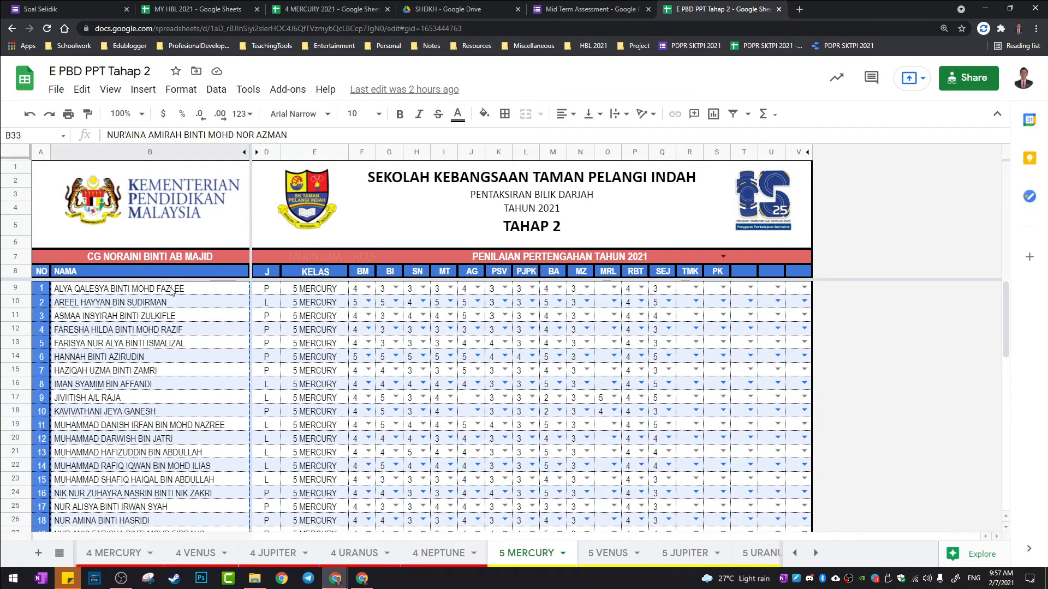
left_click_drag(171, 291, 116, 471)
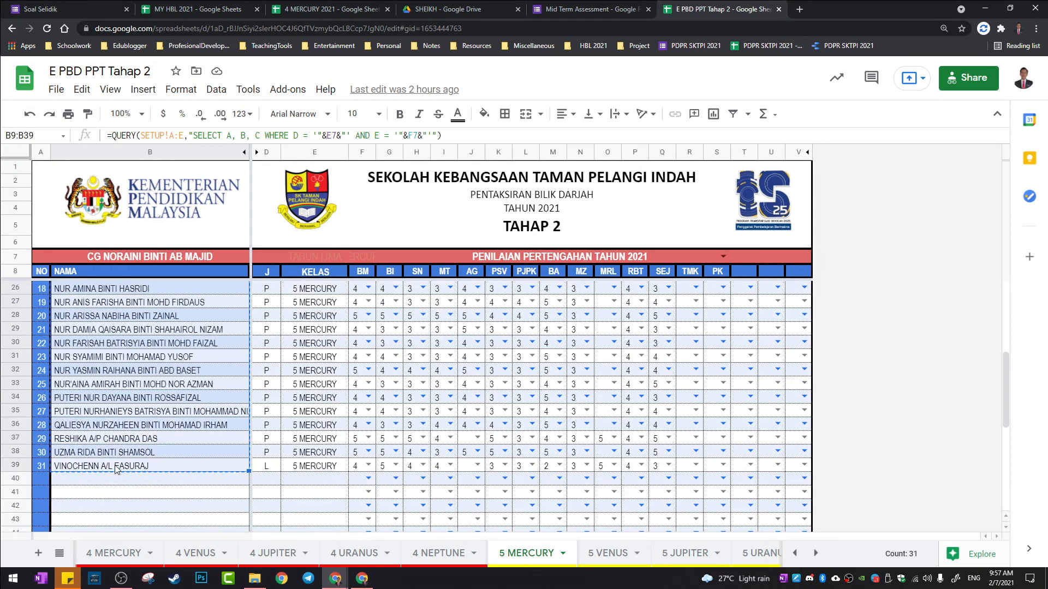
right_click(207, 416)
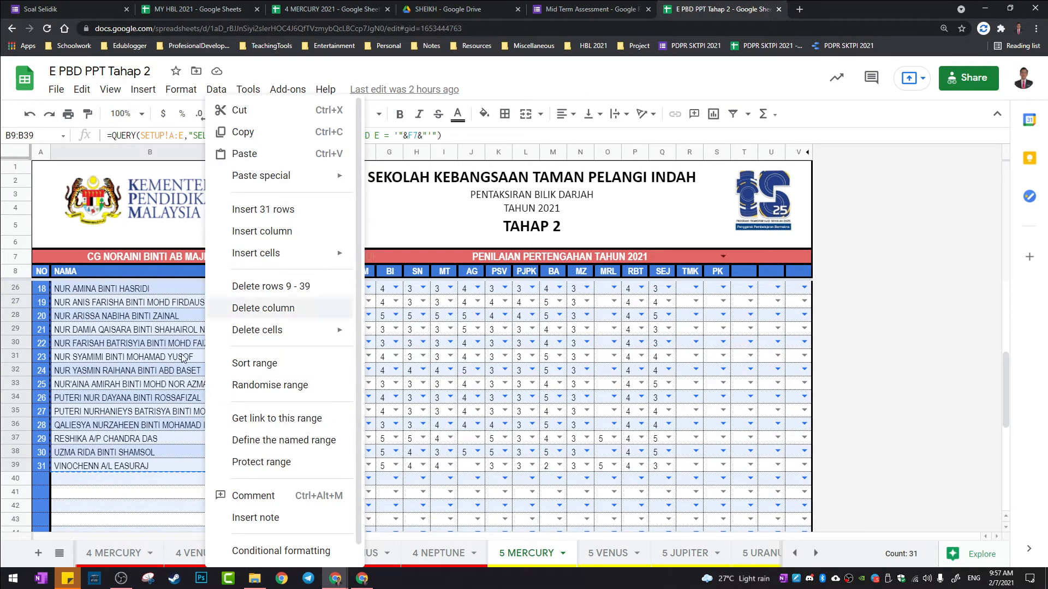
left_click(254, 131)
Step: Back in the Mid Term Assessment form, paste the copied pupil names over Option 1 of the 5 Mercury section's Name question
left_click(586, 11)
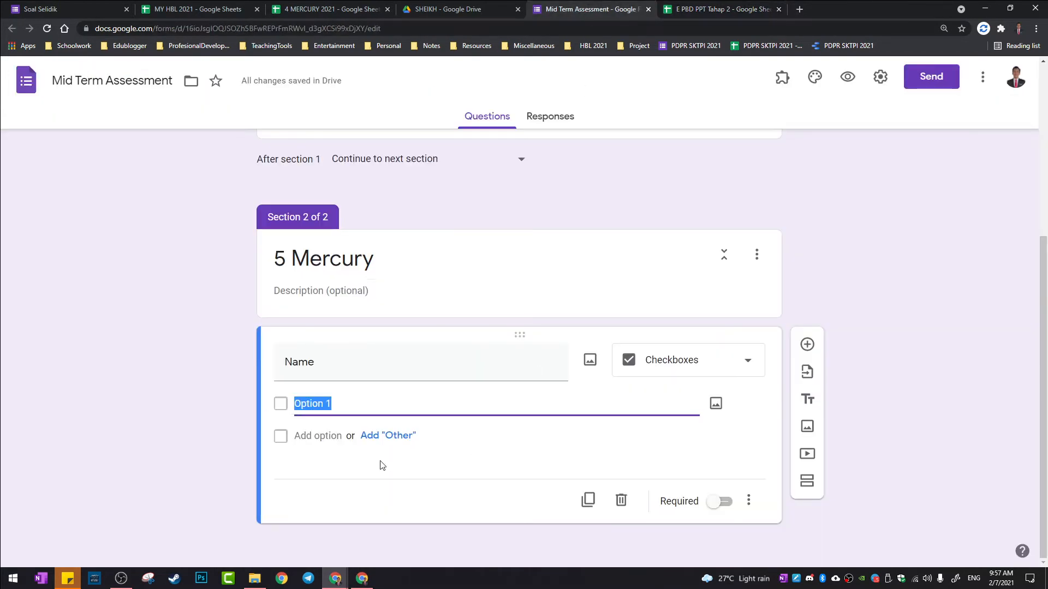
left_click(380, 401)
left_click_drag(365, 399, 291, 417)
right_click(338, 404)
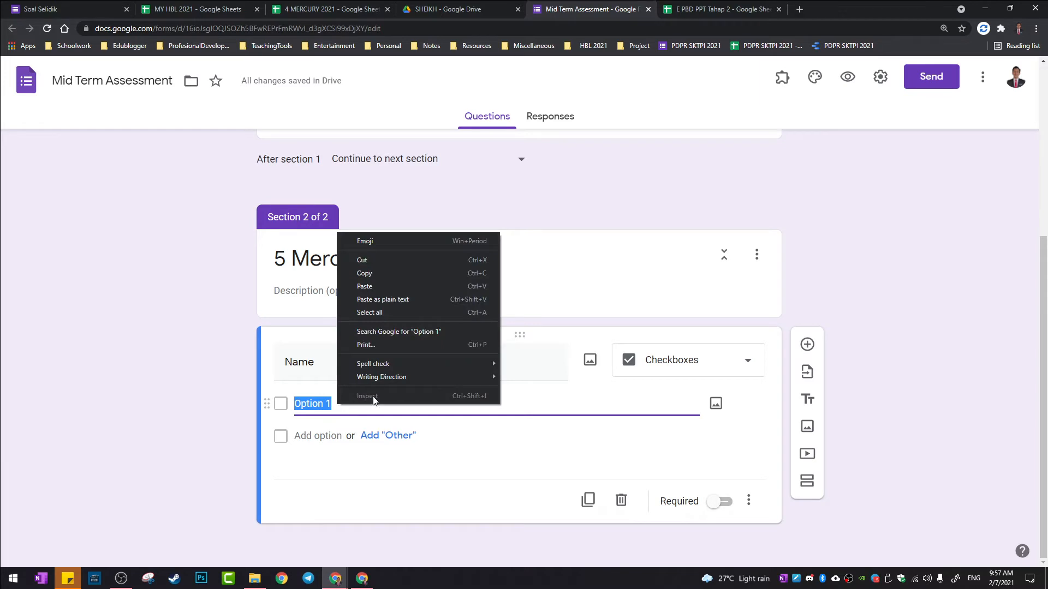
left_click(395, 287)
Step: Add a third section titled "5 Venus" below the 5 Mercury name list
scroll(558, 377, "up", 20)
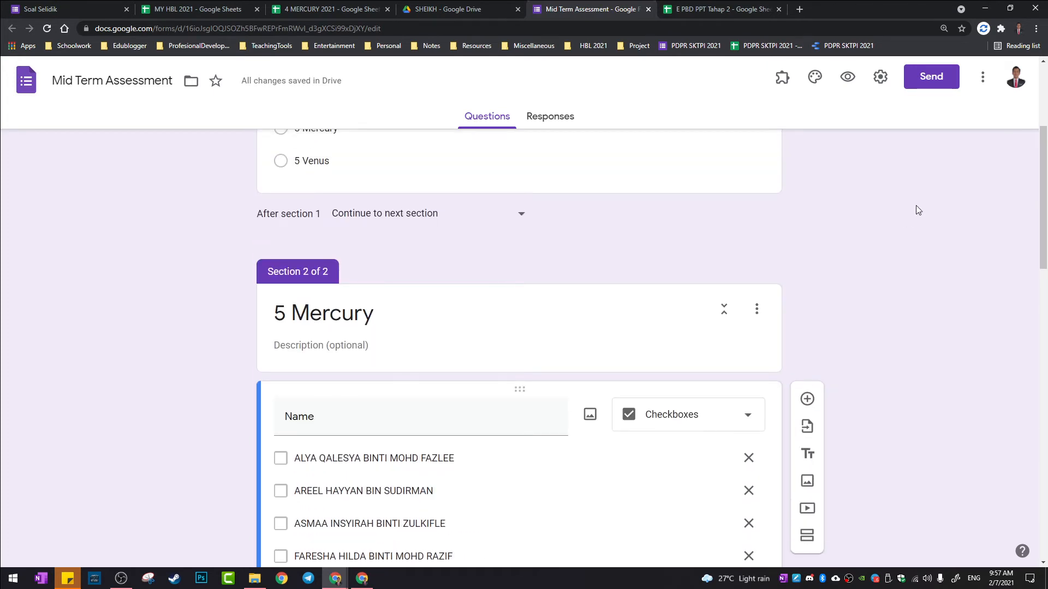
scroll(600, 382, "up", 2)
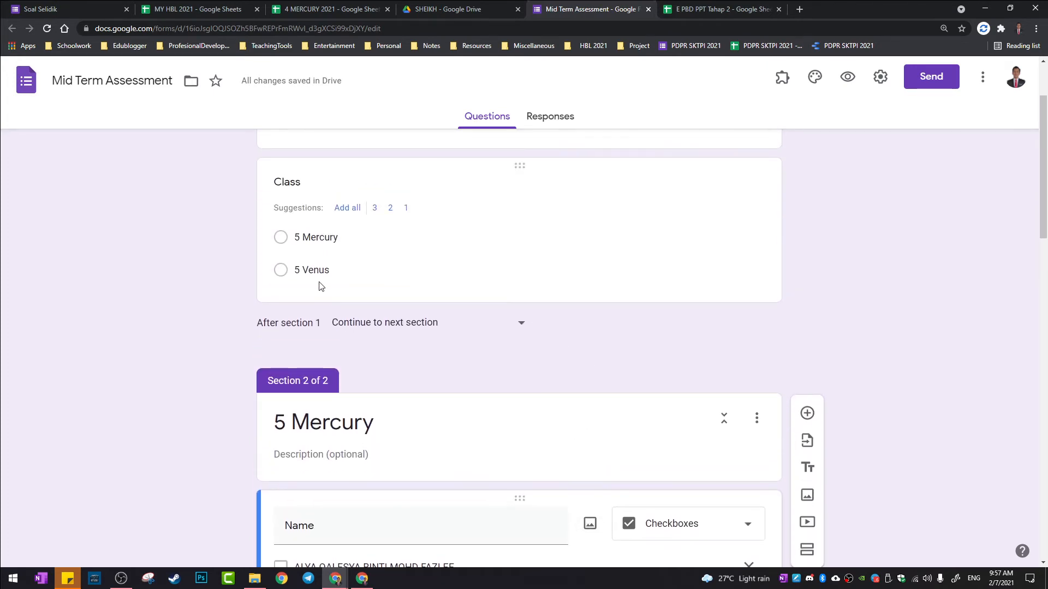
scroll(459, 296, "down", 11)
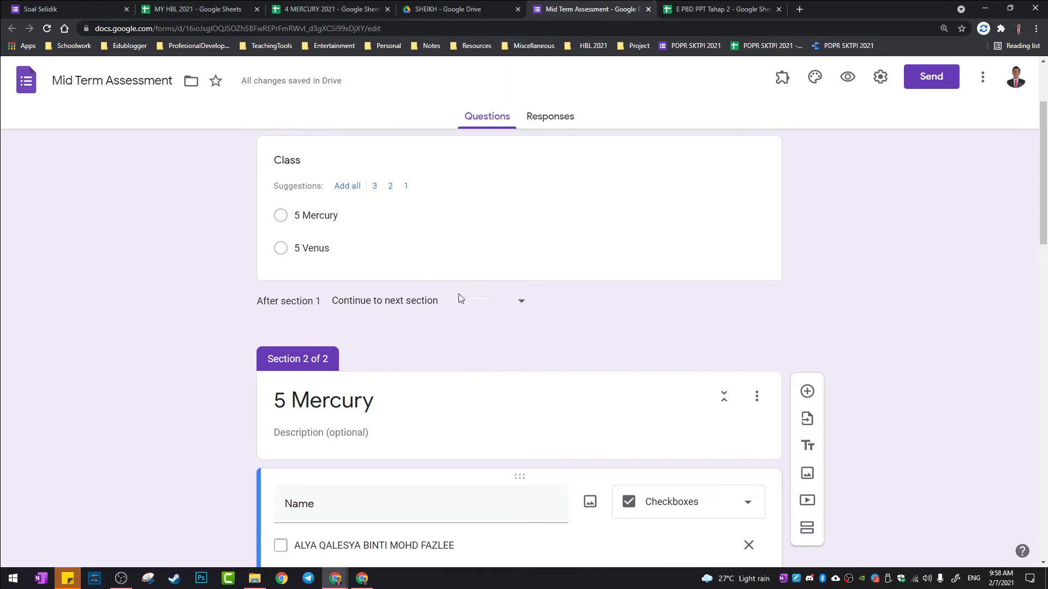
scroll(771, 362, "down", 10)
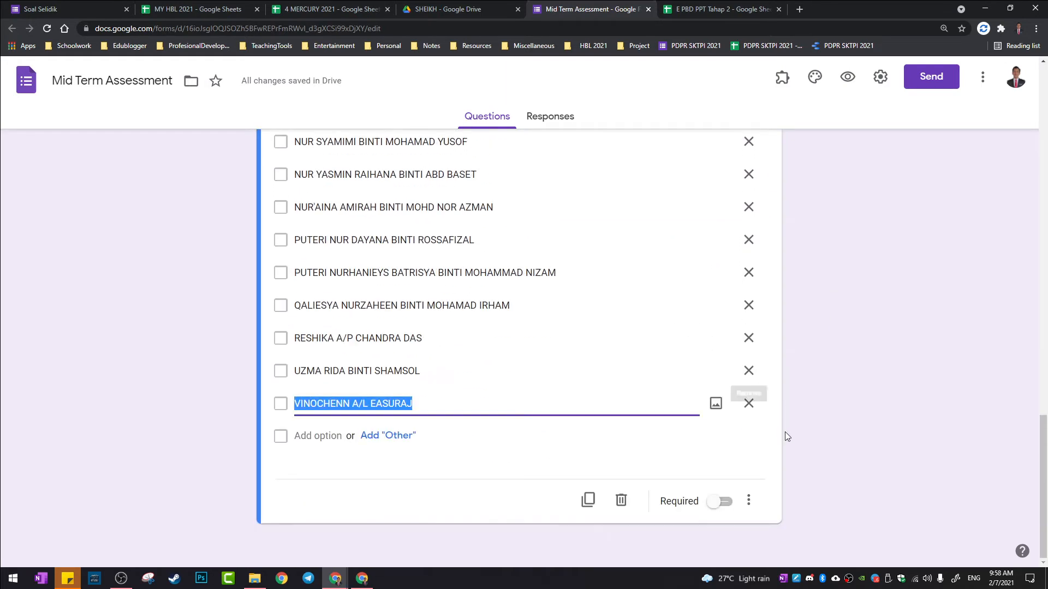
left_click(760, 463)
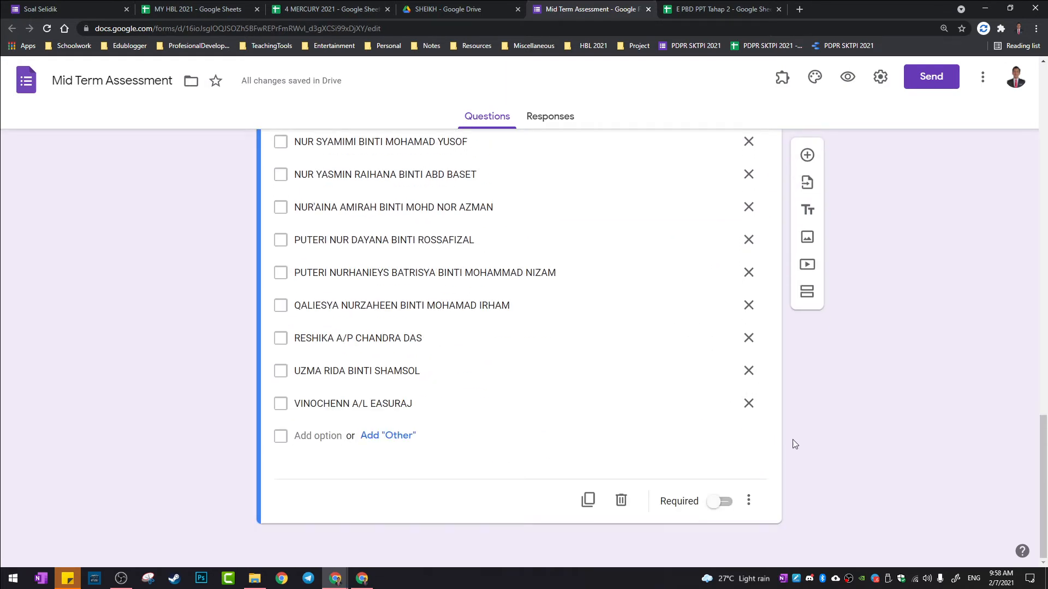
left_click(808, 293)
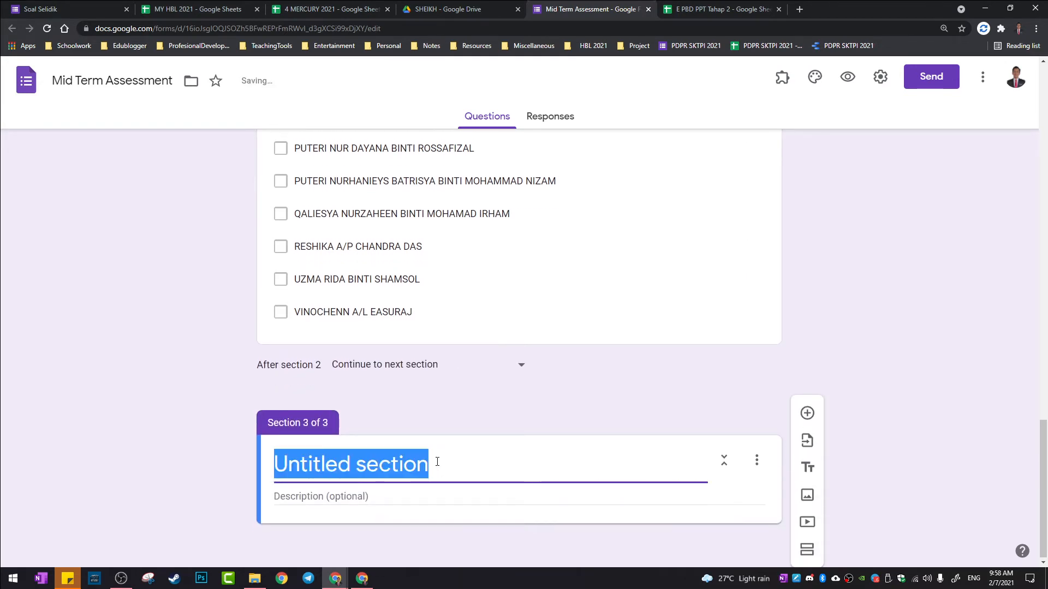
type("5 Venus")
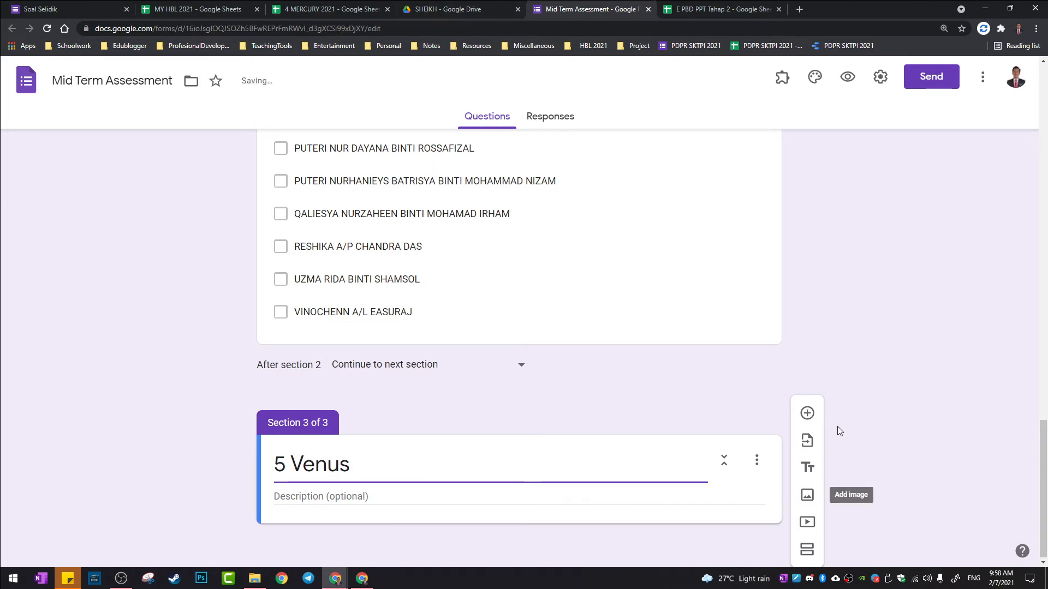
Step: Insert a new question titled "Name" in the 5 Venus section
left_click(802, 418)
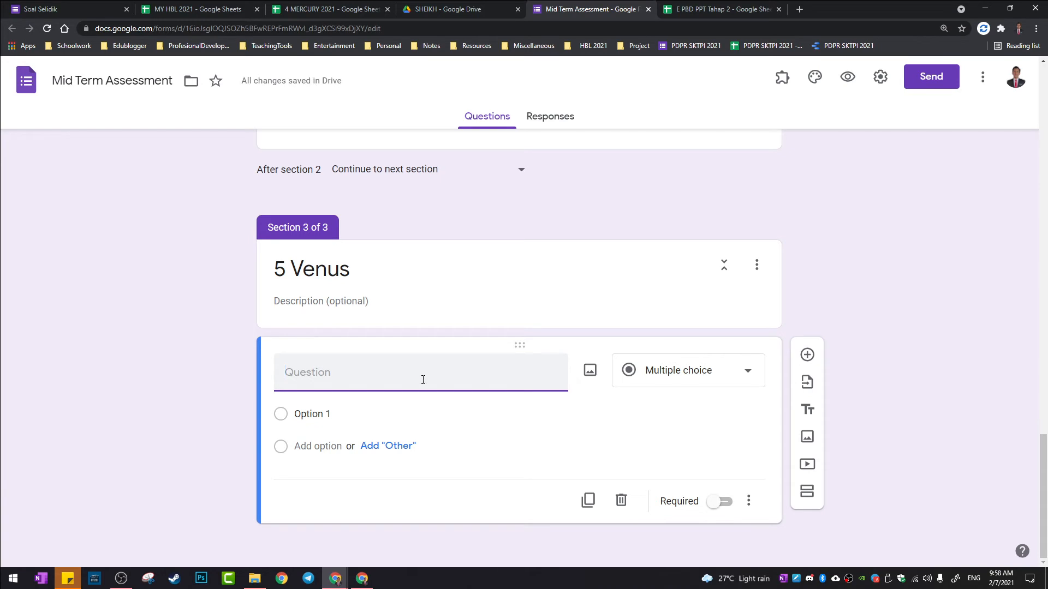
type("Na")
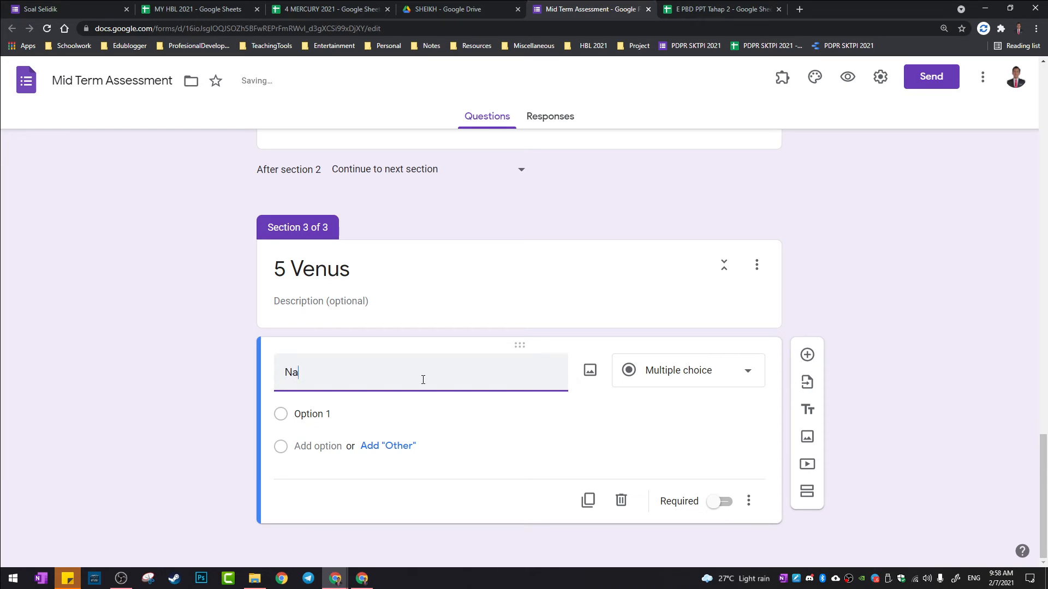
type("me")
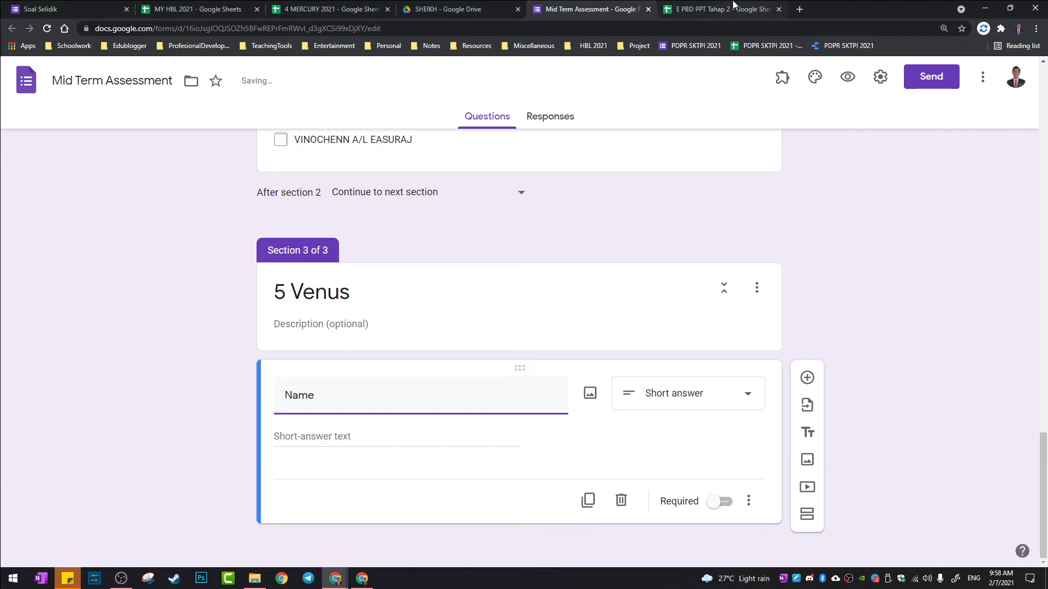
Step: In the E PBD PPT Tahap 2 spreadsheet, copy the pupil names in B9:B39 of the 5 VENUS sheet
left_click(735, 6)
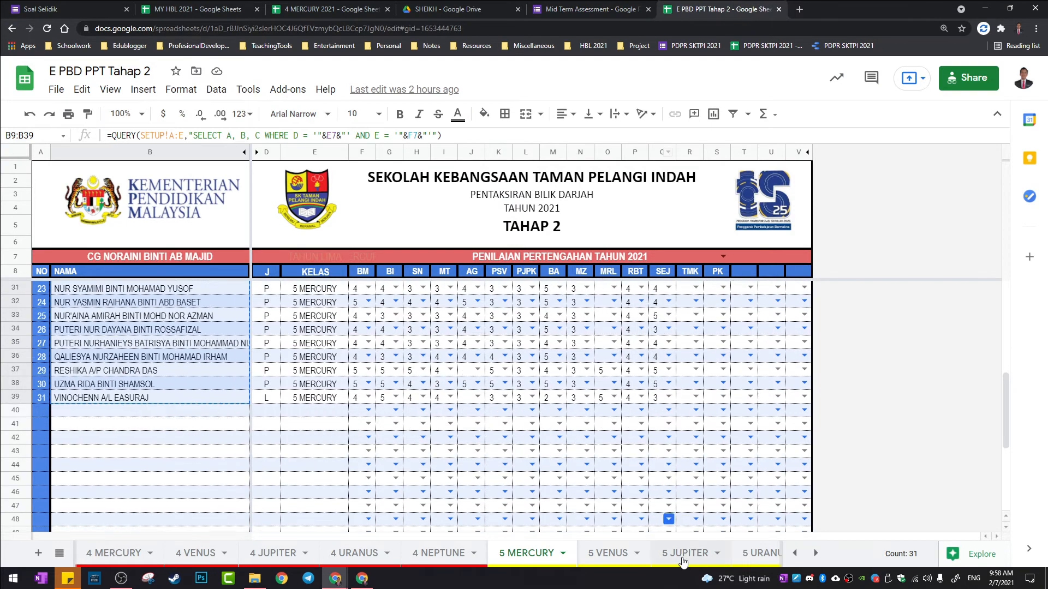
left_click(612, 554)
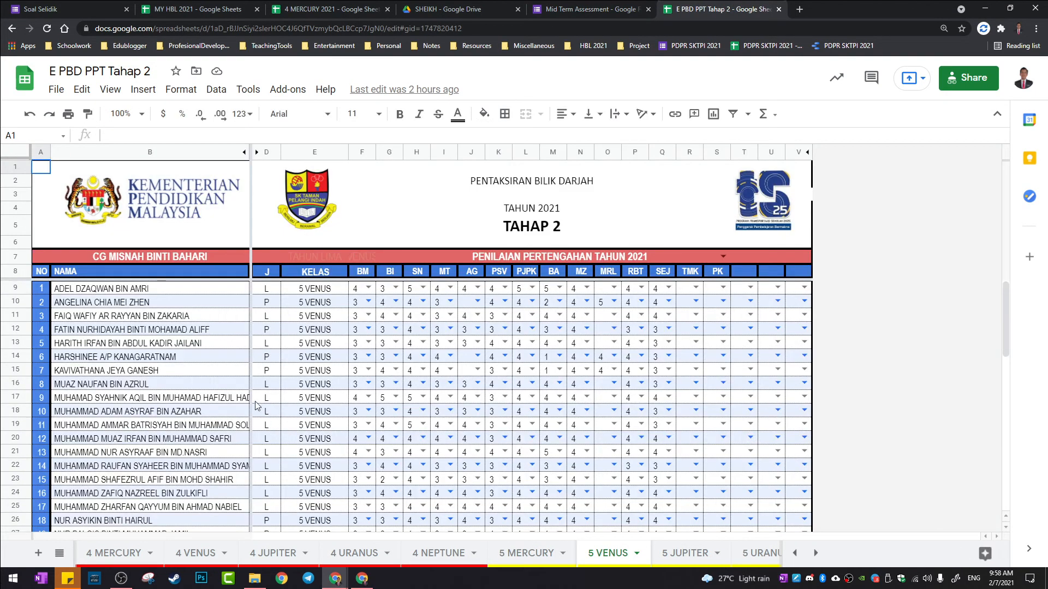
left_click_drag(141, 289, 175, 355)
left_click_drag(181, 306, 215, 456)
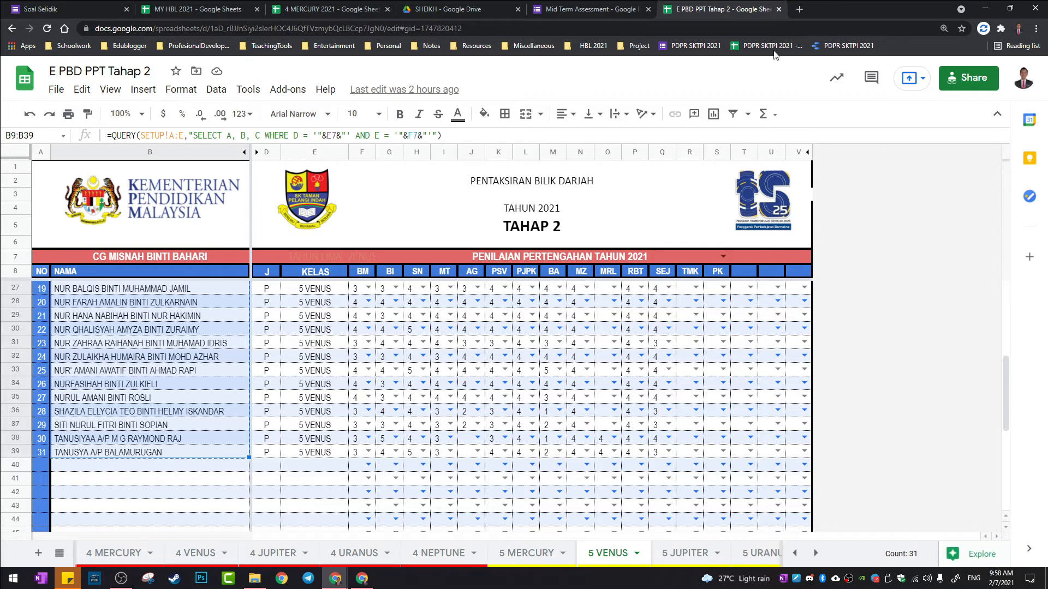
Step: Back in the form, set the 5 Venus Name question to Multiple choice and paste the copied pupil names as its options
left_click(568, 6)
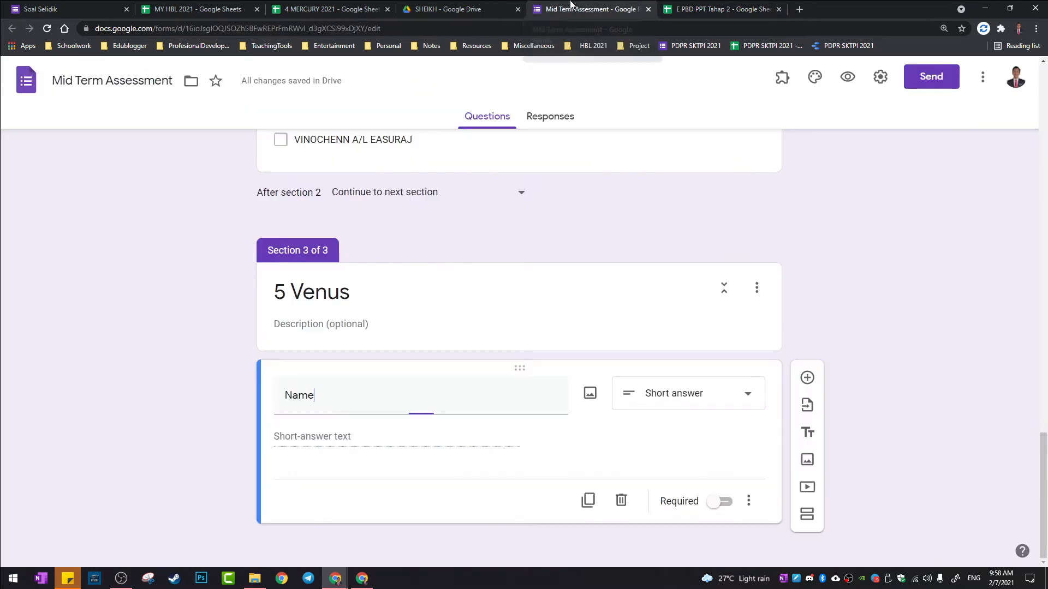
left_click(676, 406)
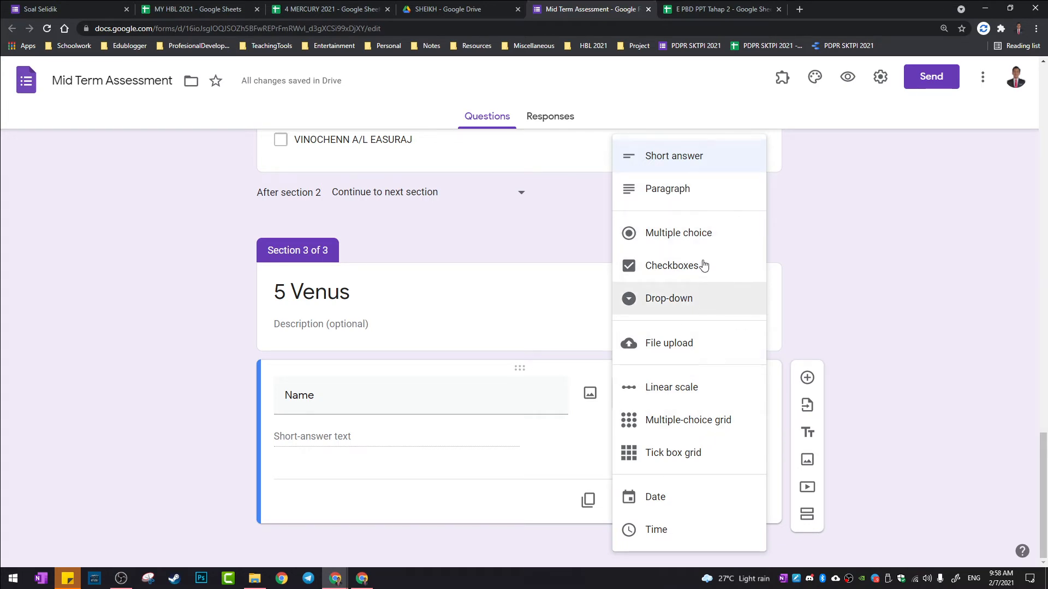
left_click(701, 235)
left_click(369, 442)
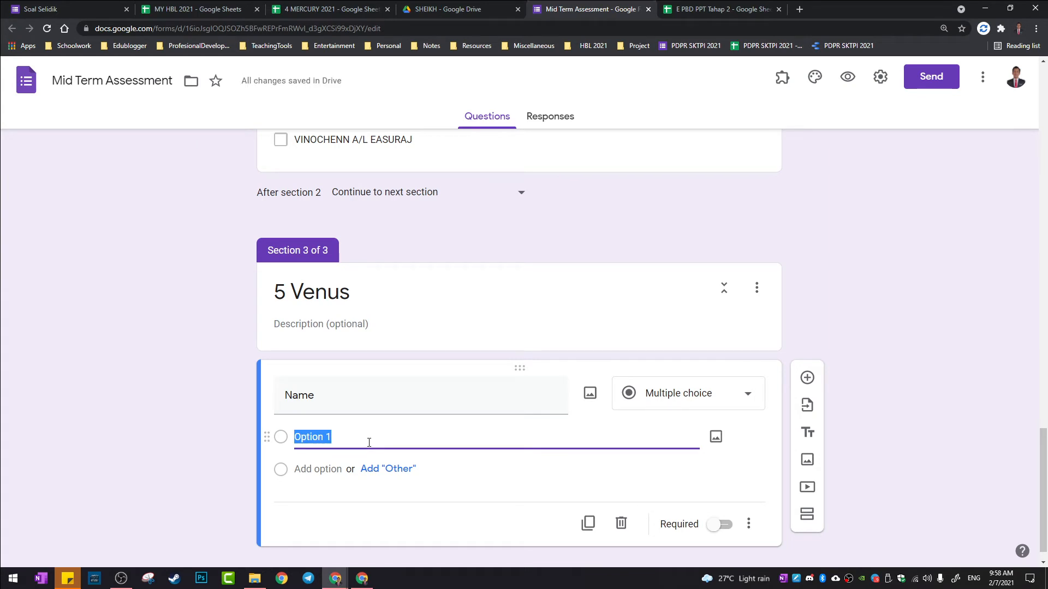
right_click(370, 443)
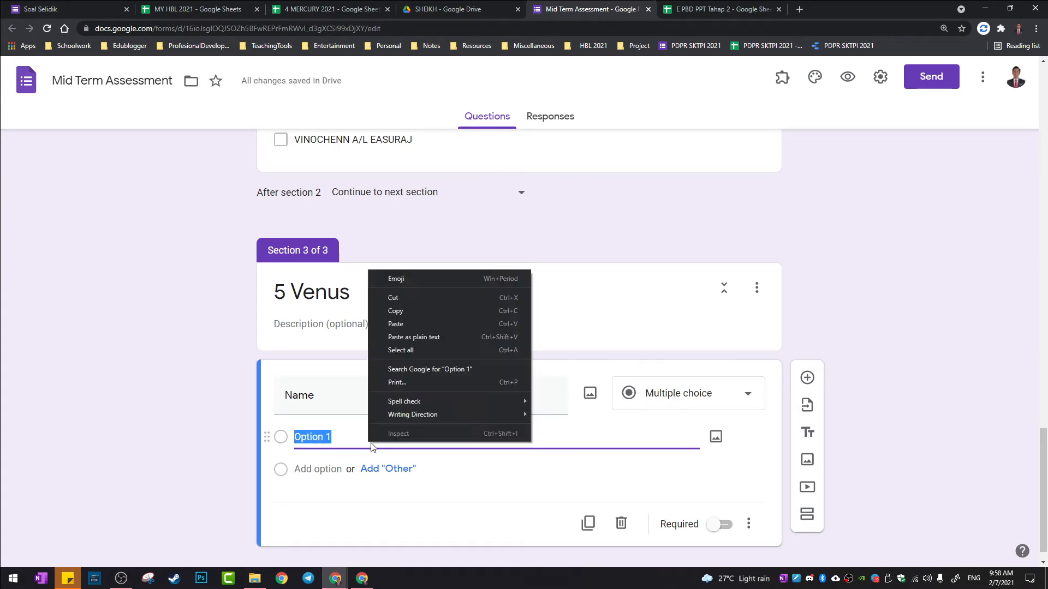
left_click(436, 326)
left_click(873, 389)
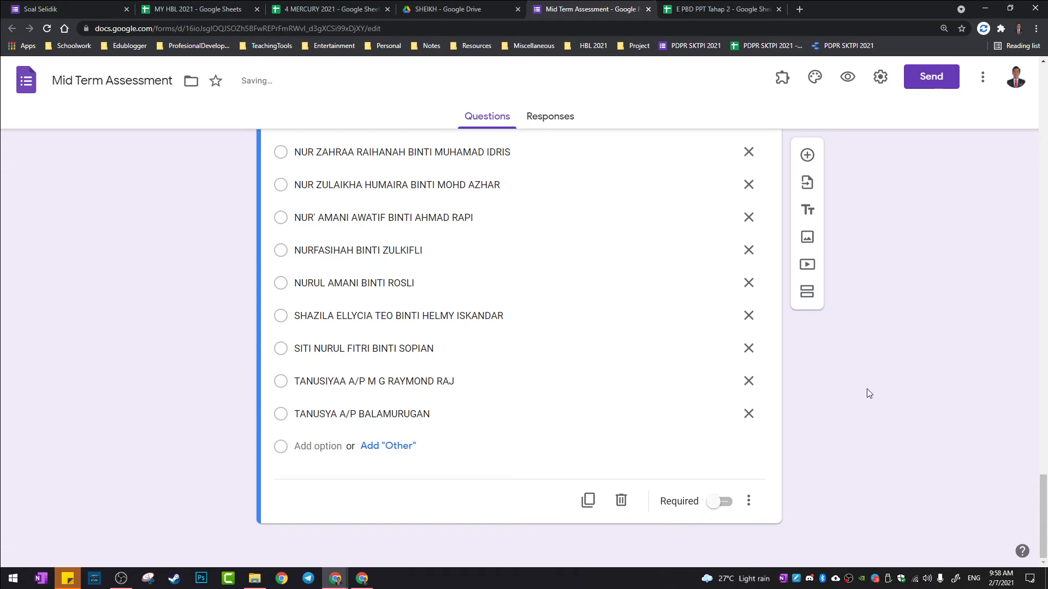
Step: Turn on "Go to section based on answer" for the Class question in section 1
scroll(748, 468, "up", 10)
scroll(749, 469, "up", 20)
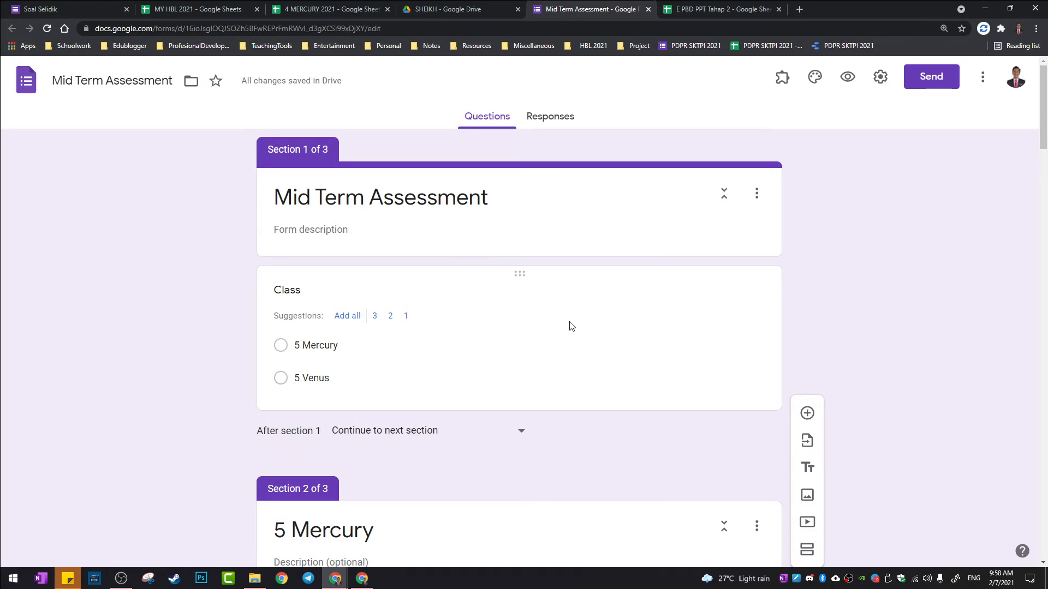
left_click(582, 341)
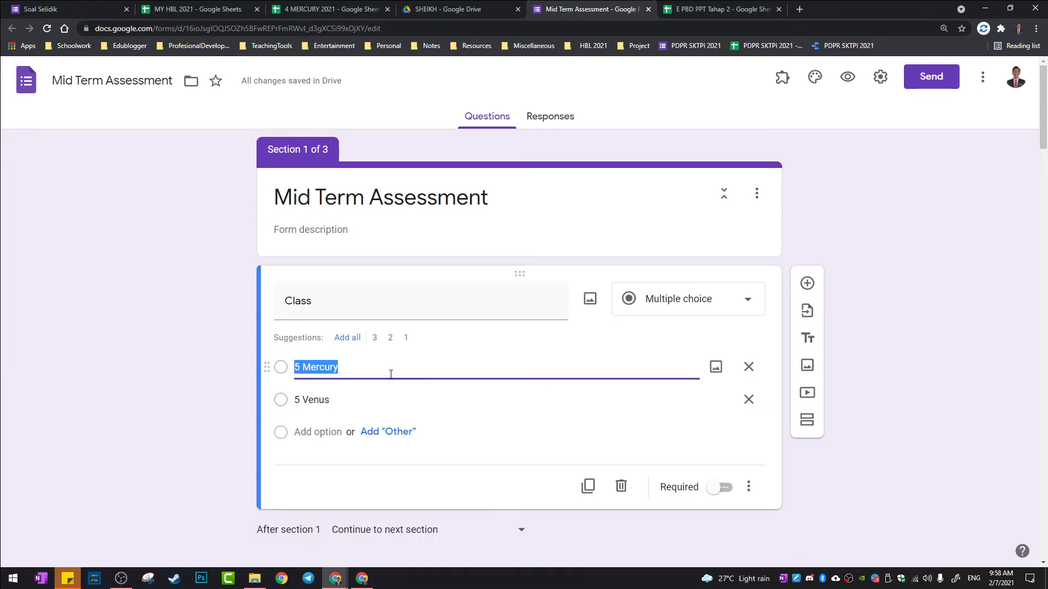
scroll(480, 386, "down", 6)
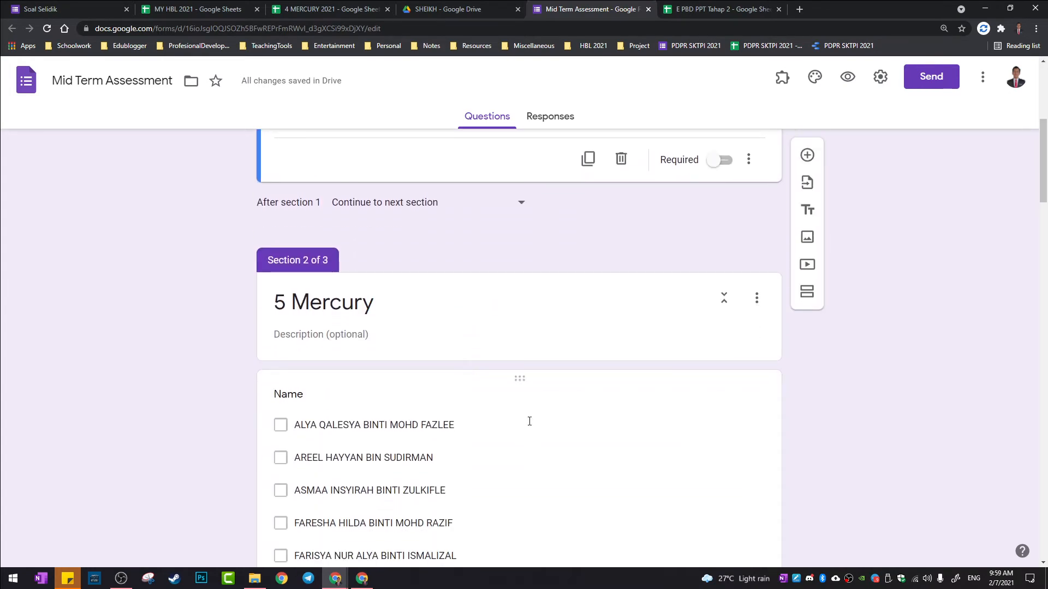
scroll(531, 421, "up", 6)
left_click(871, 229)
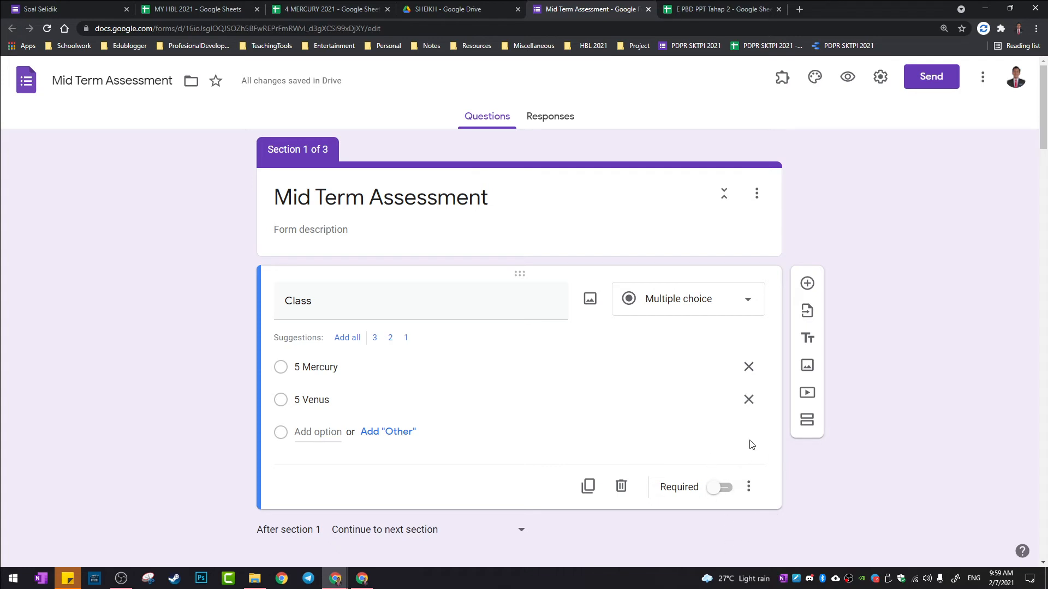
left_click(749, 490)
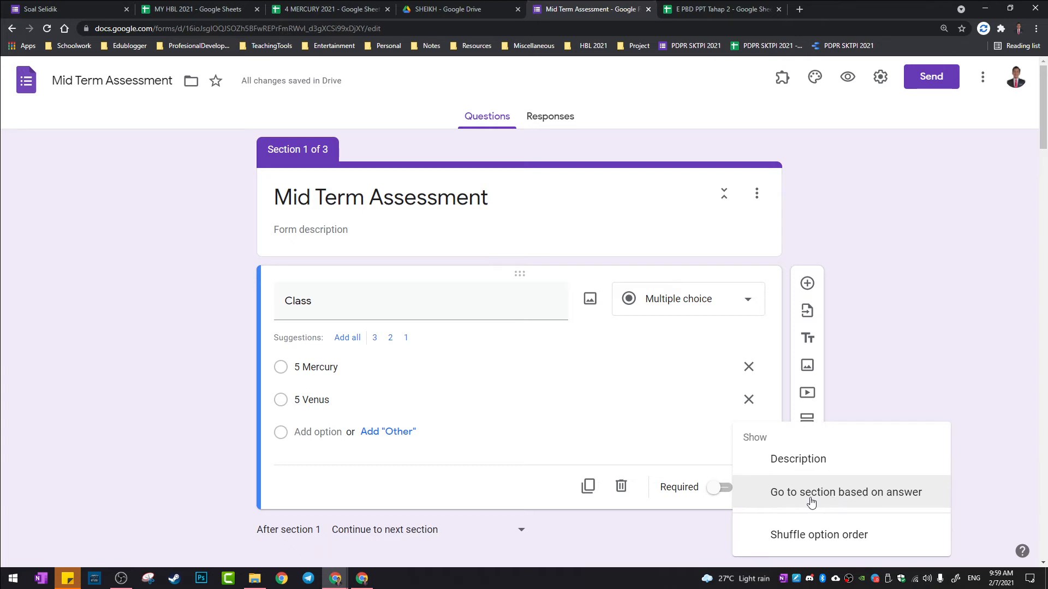
scroll(491, 487, "down", 1)
scroll(807, 319, "up", 1)
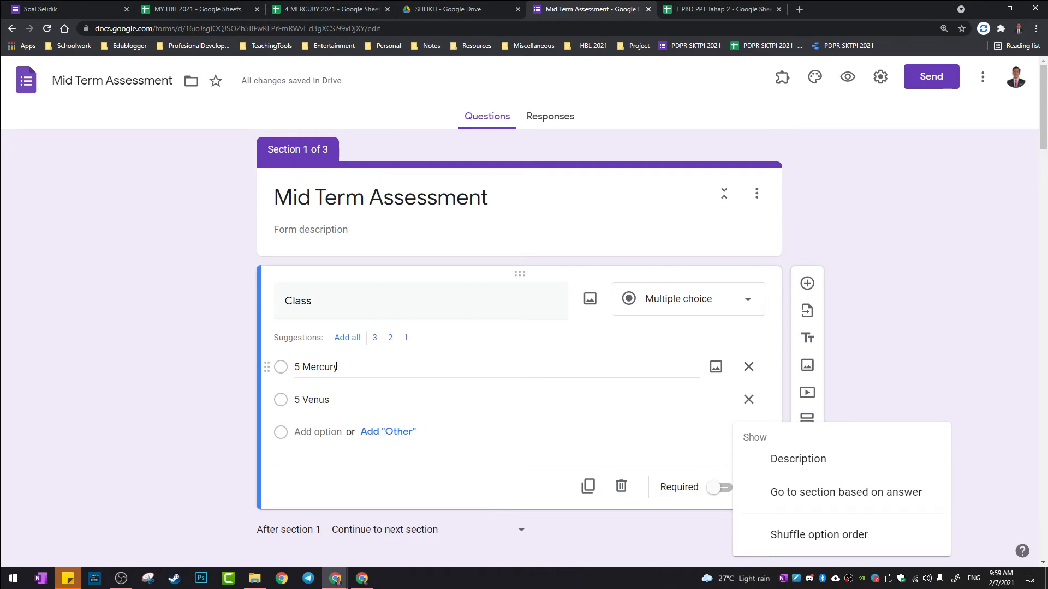
scroll(384, 409, "down", 4)
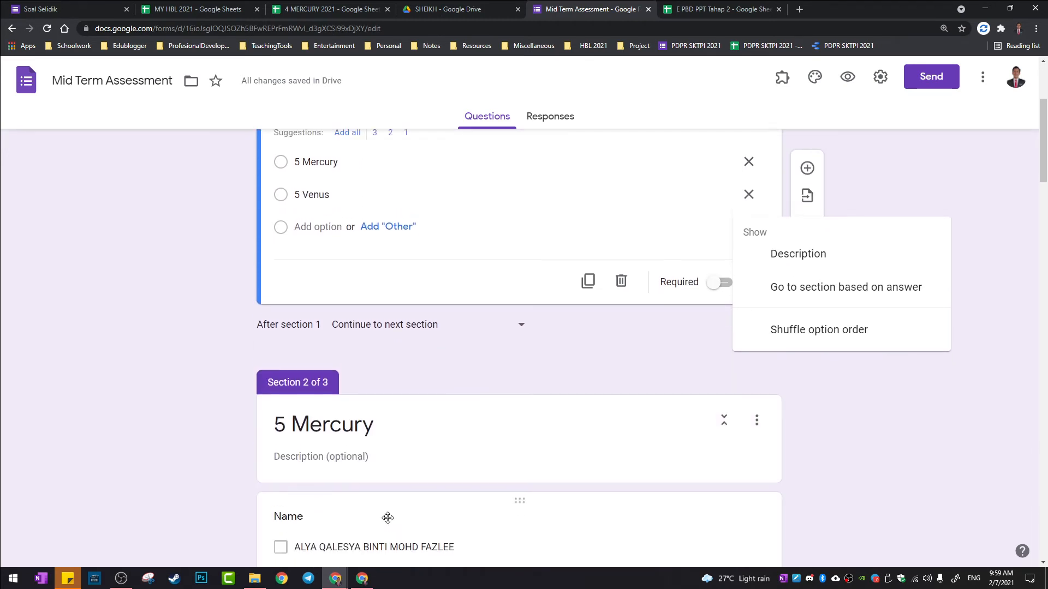
scroll(609, 321, "up", 3)
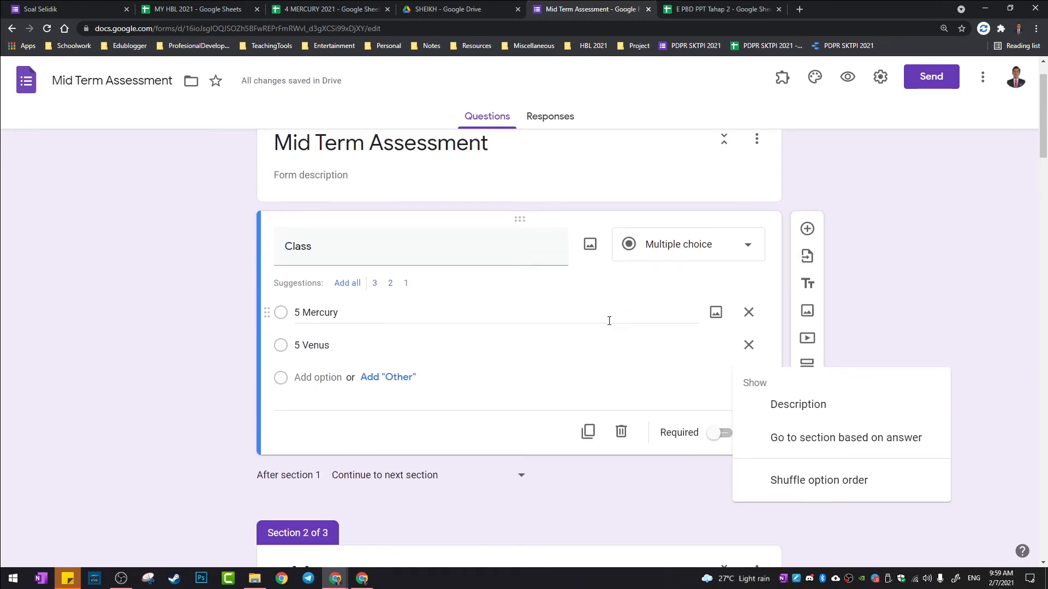
left_click(866, 448)
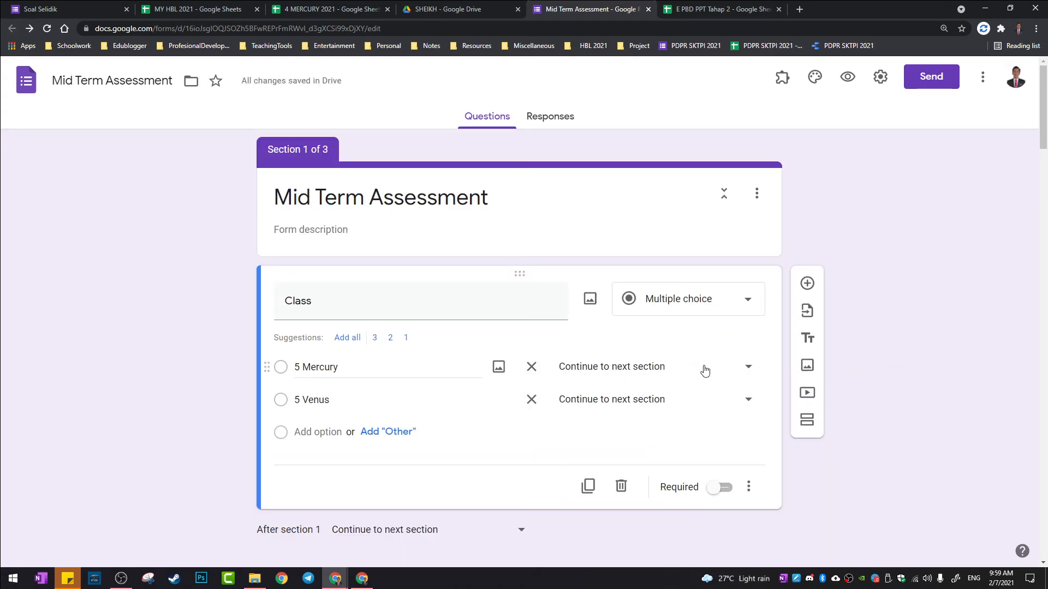
Step: Route the Class question's answers: 5 Mercury to section 2 (5 Mercury) and 5 Venus to section 3 (5 Venus)
left_click(736, 370)
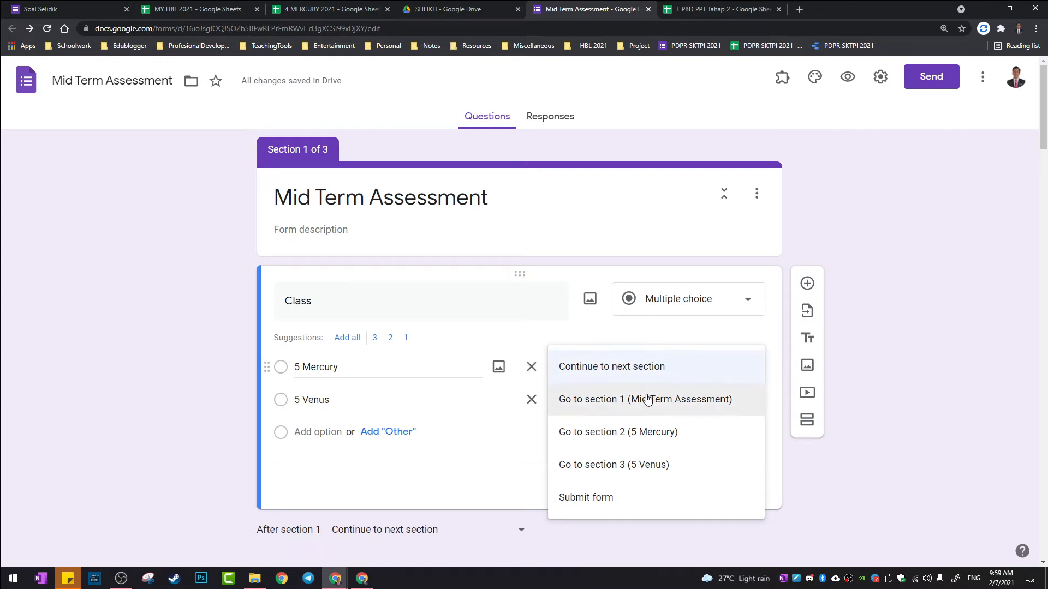
left_click(651, 431)
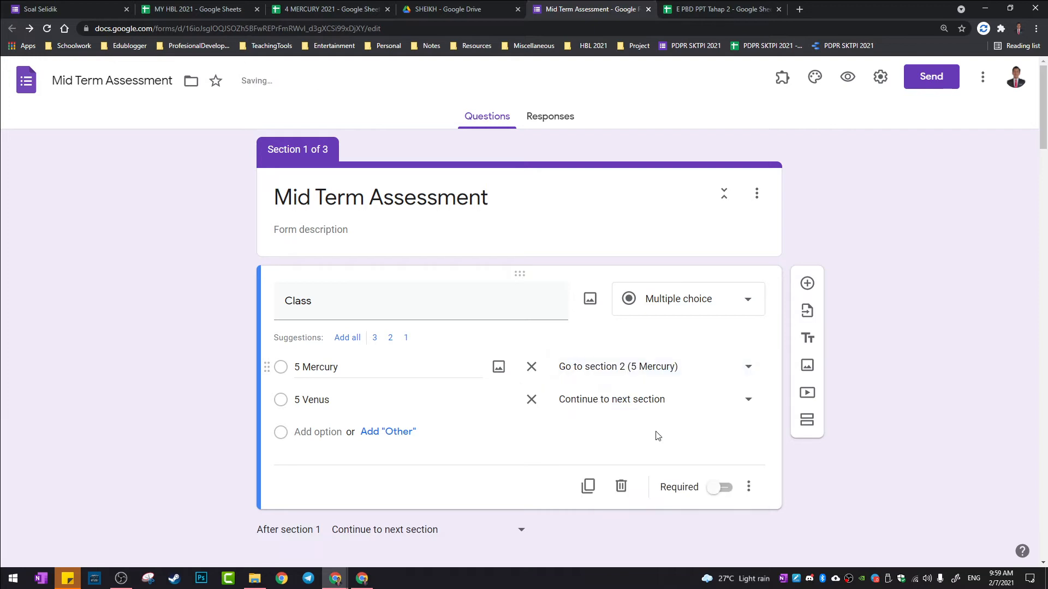
scroll(859, 373, "down", 3)
scroll(858, 371, "down", 1)
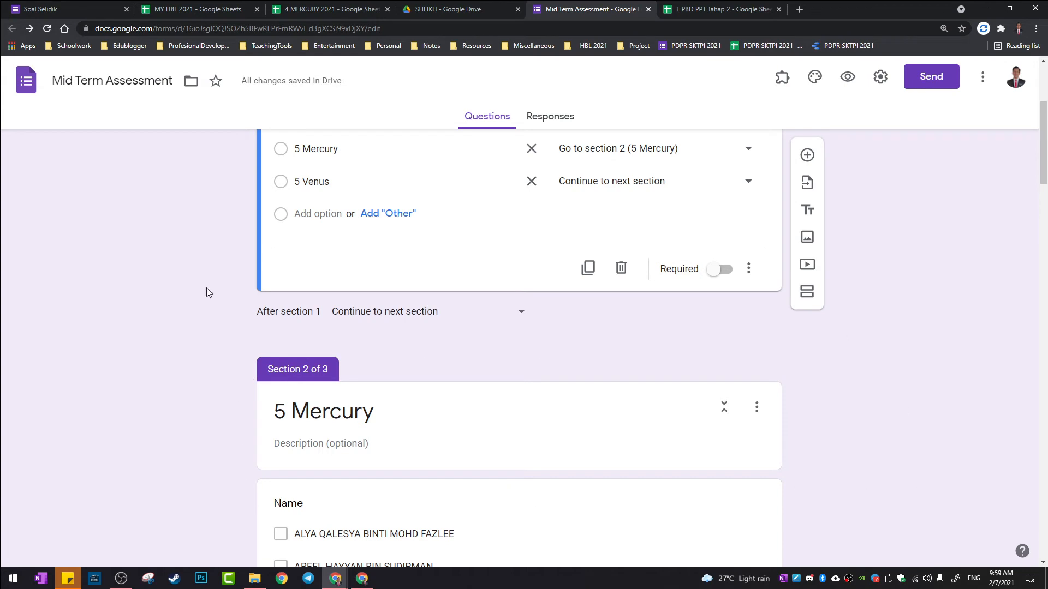
scroll(638, 347, "up", 2)
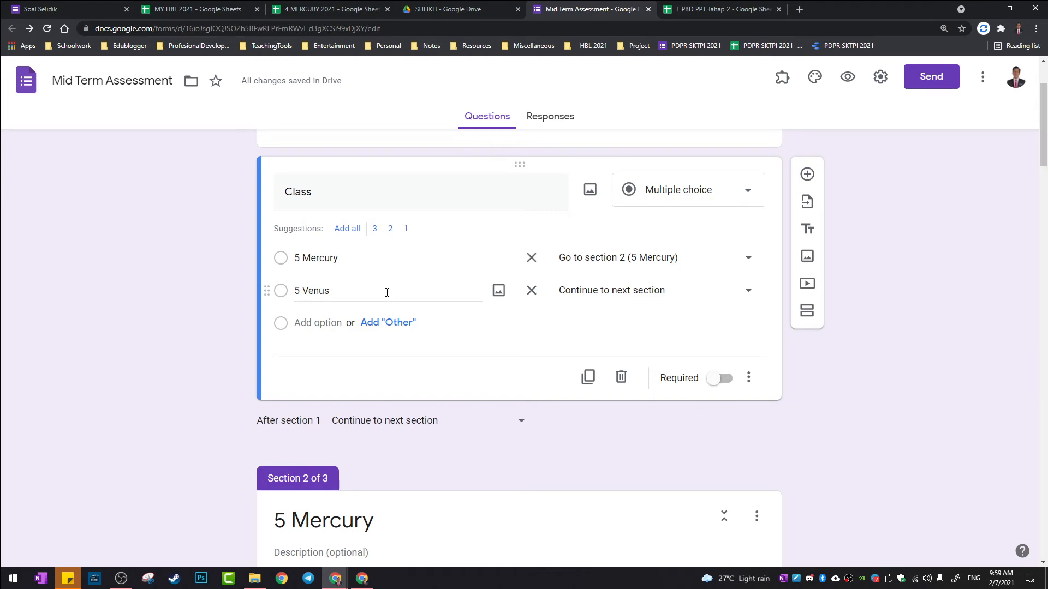
scroll(546, 338, "down", 20)
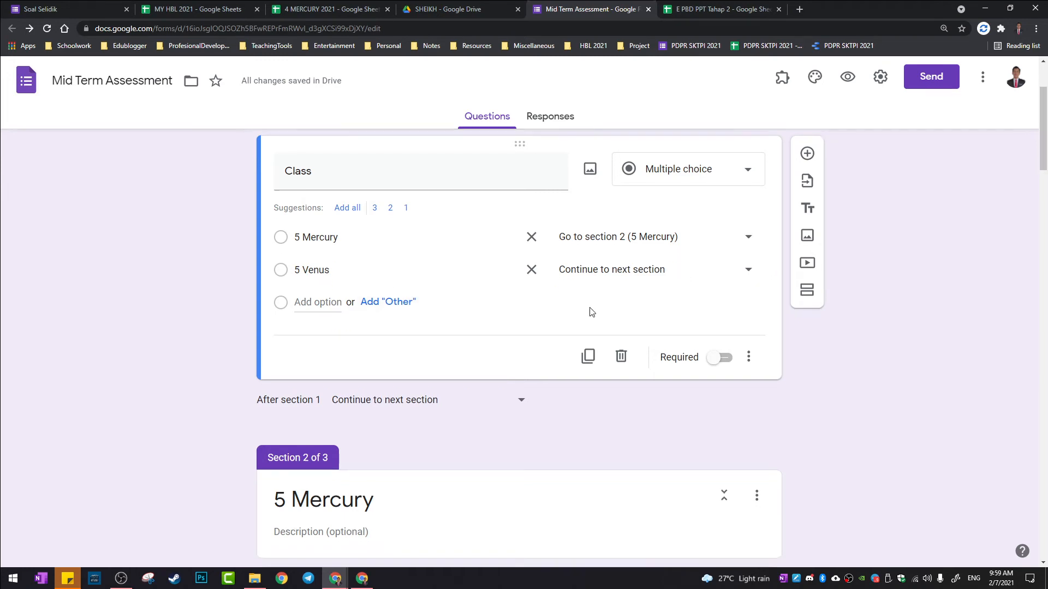
scroll(585, 404, "up", 20)
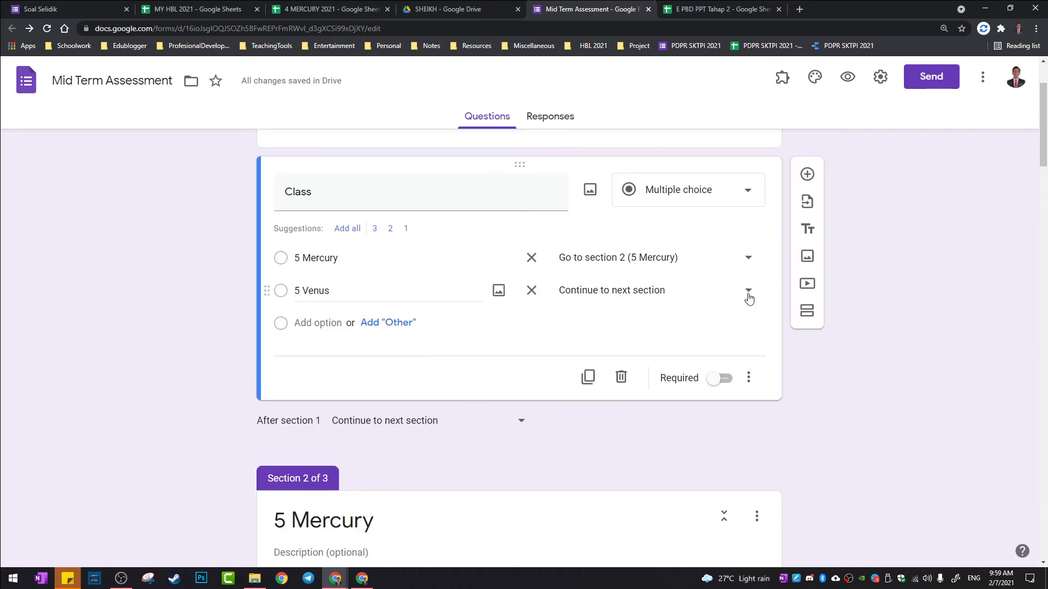
left_click(747, 291)
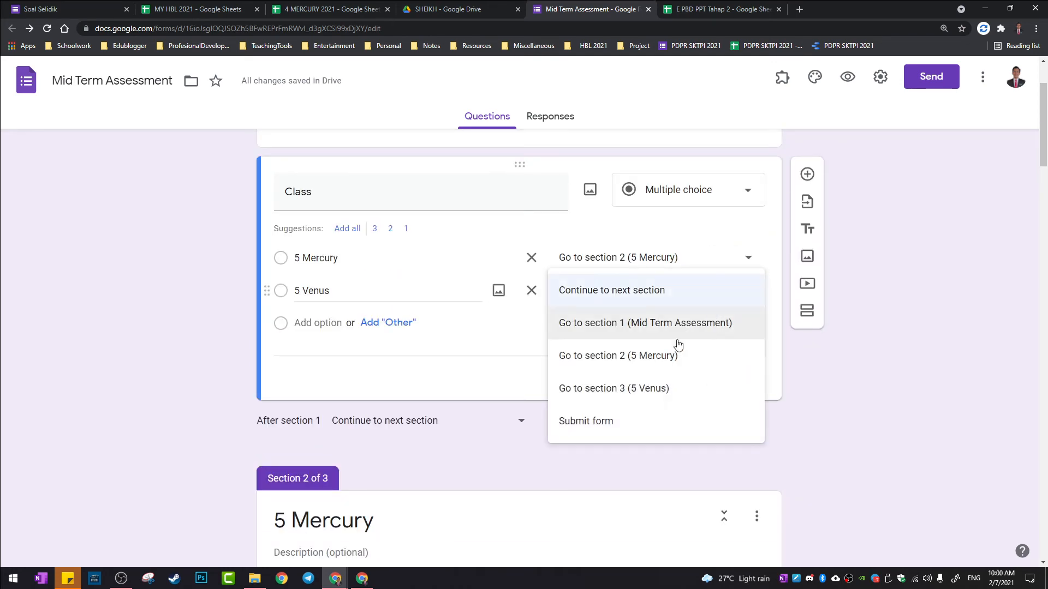
left_click(654, 389)
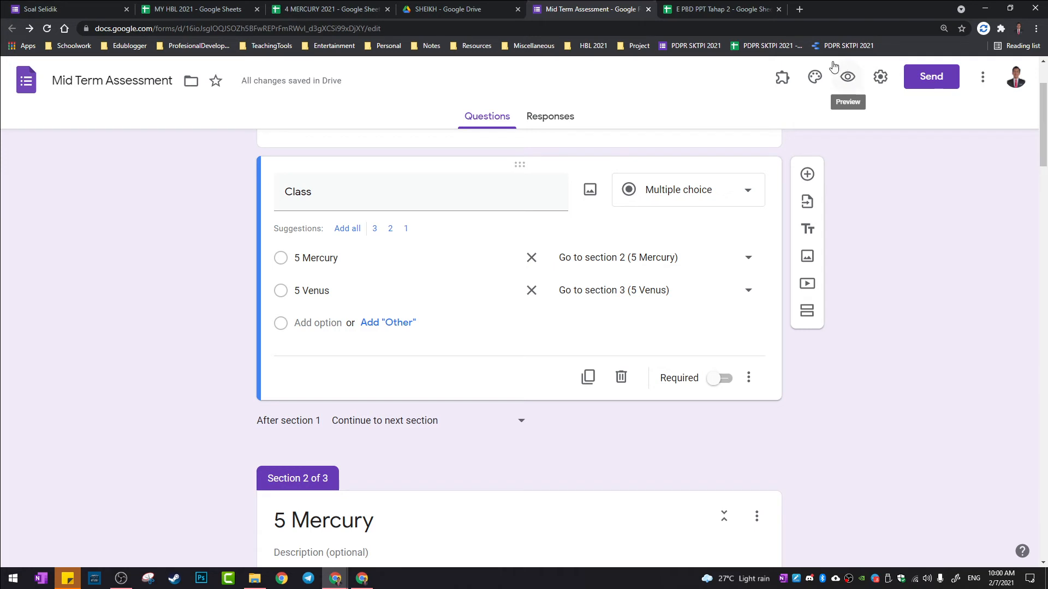
Step: Preview the form, choose 5 Mercury as the class and look through the name list in the section it leads to
left_click(852, 80)
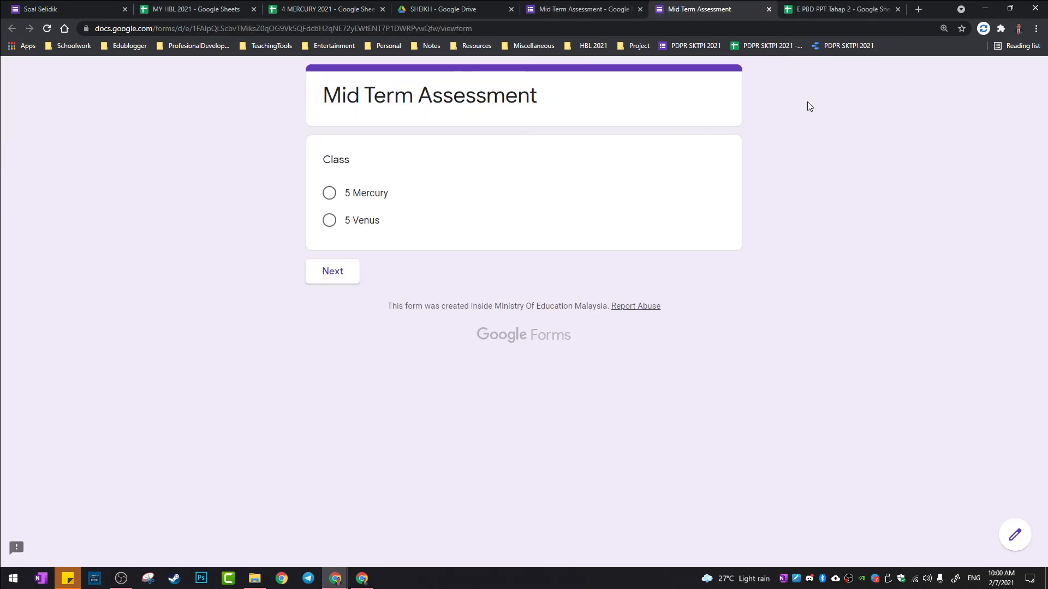
left_click(349, 199)
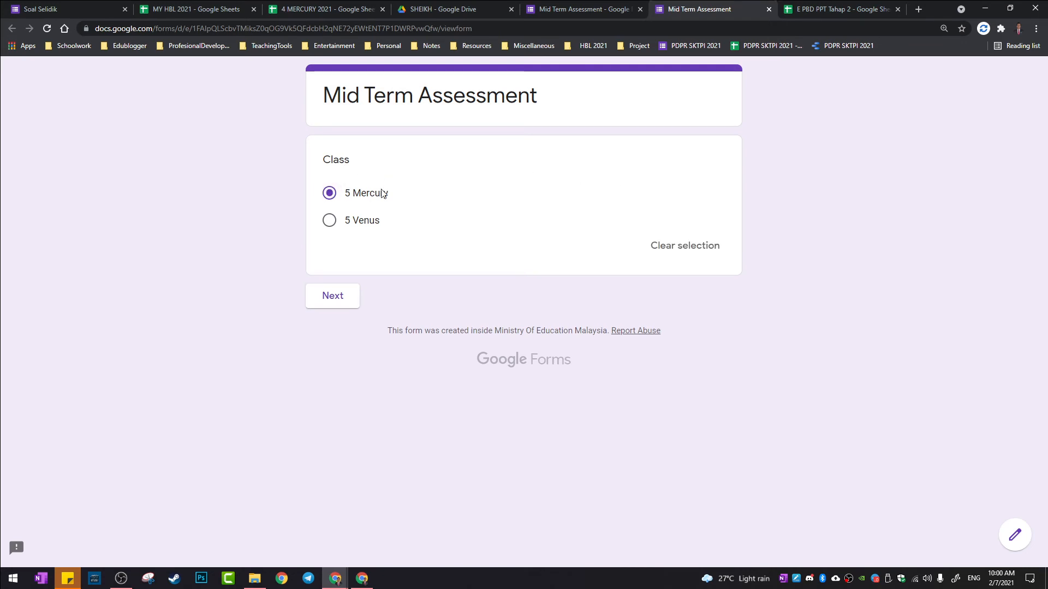
left_click(332, 296)
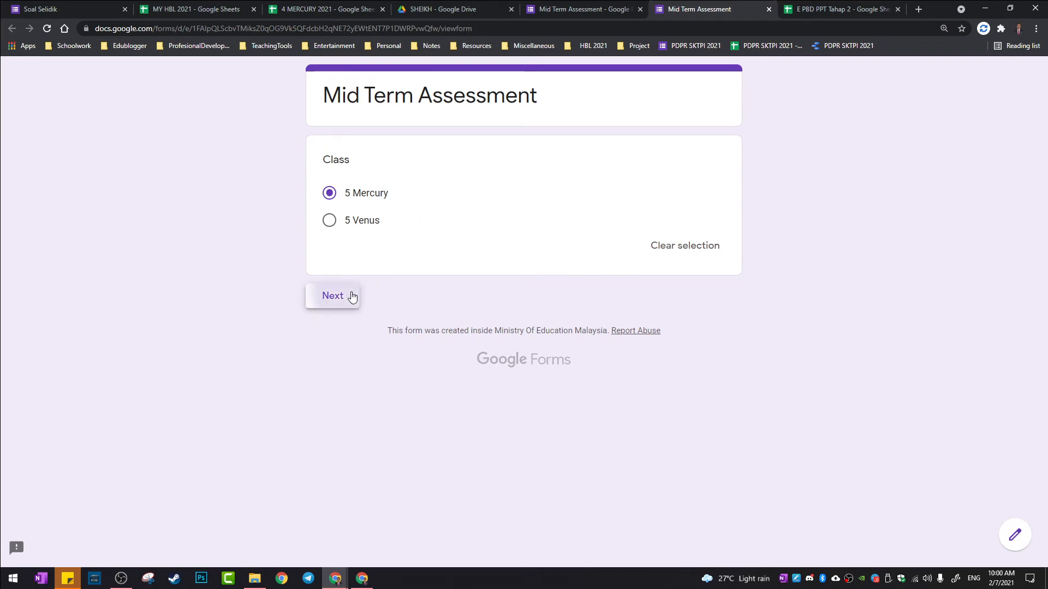
scroll(457, 319, "down", 4)
scroll(457, 319, "down", 5)
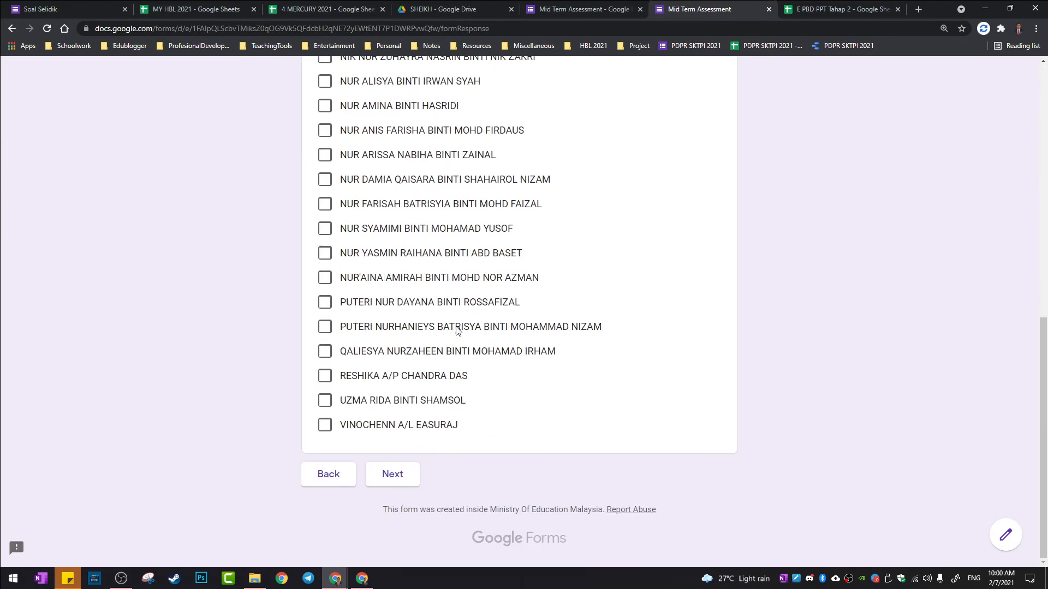
scroll(457, 330, "up", 15)
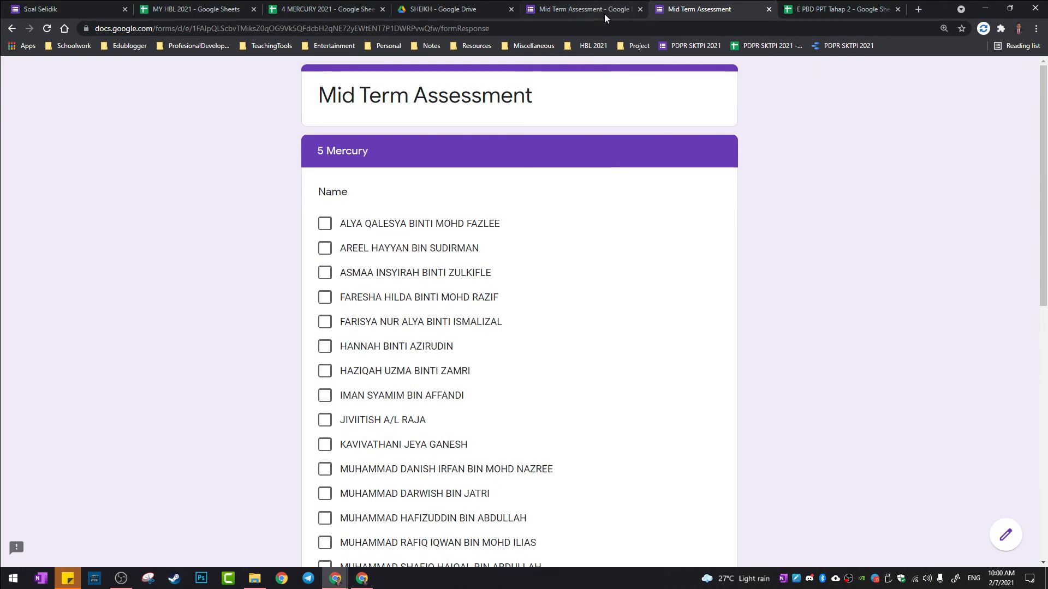
Step: Back in the form editor, add a new section after 5 Venus and title it "Section A"
left_click(604, 12)
scroll(697, 314, "down", 20)
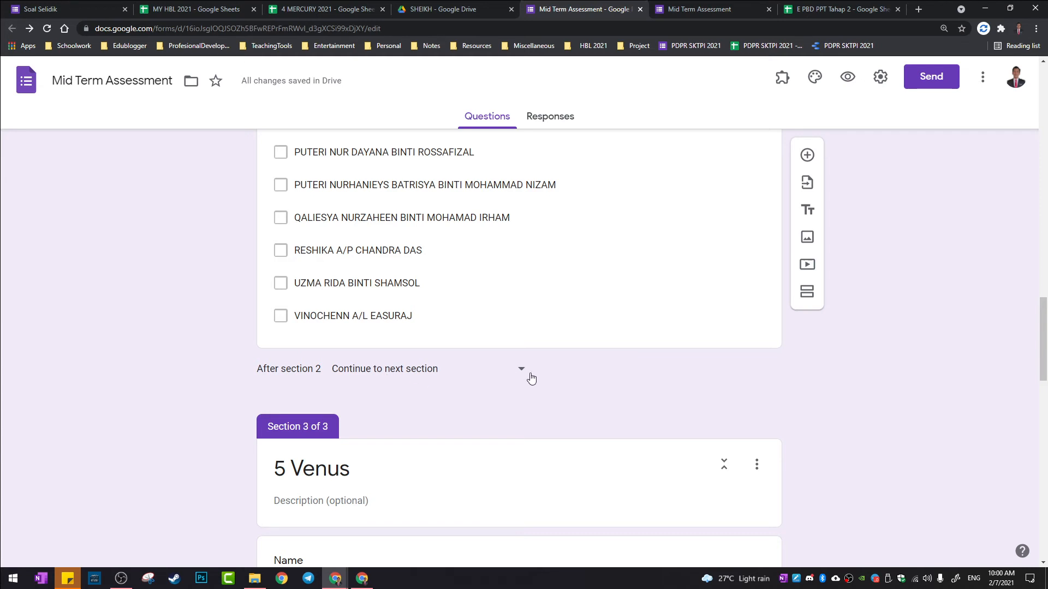
scroll(528, 373, "down", 5)
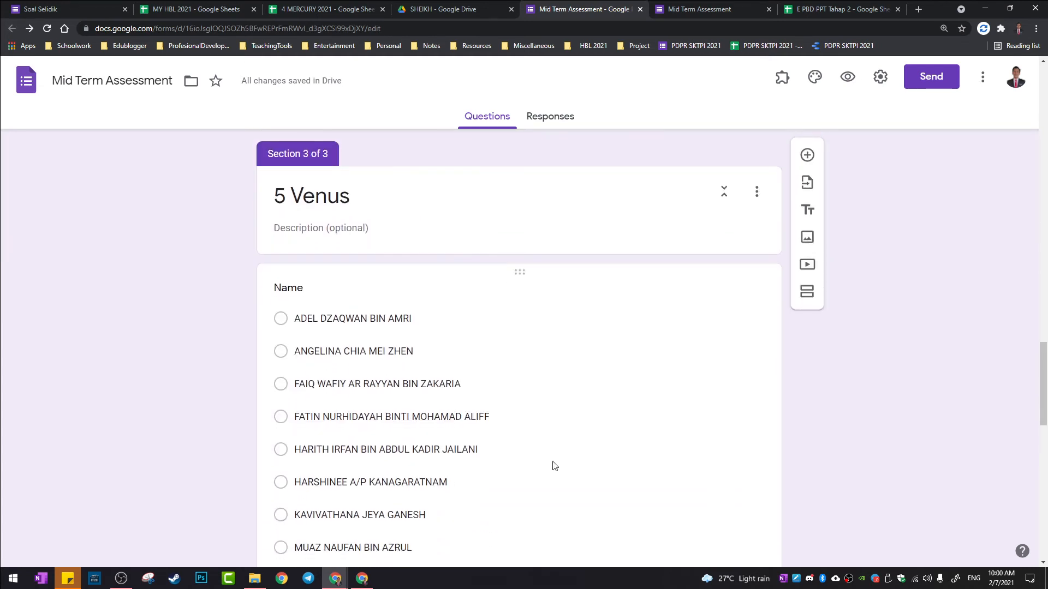
scroll(555, 466, "up", 20)
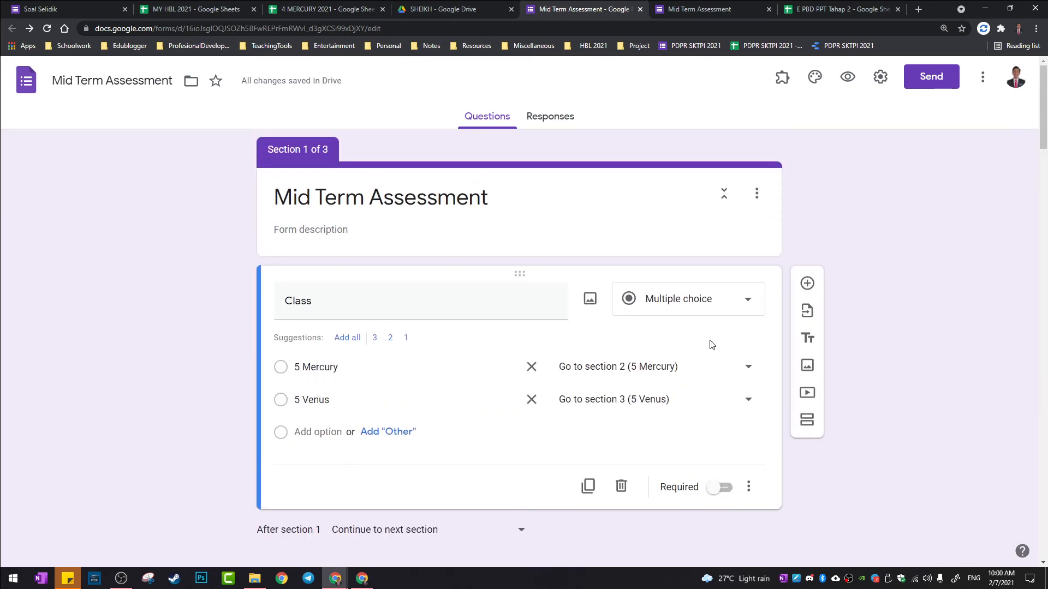
scroll(710, 339, "down", 20)
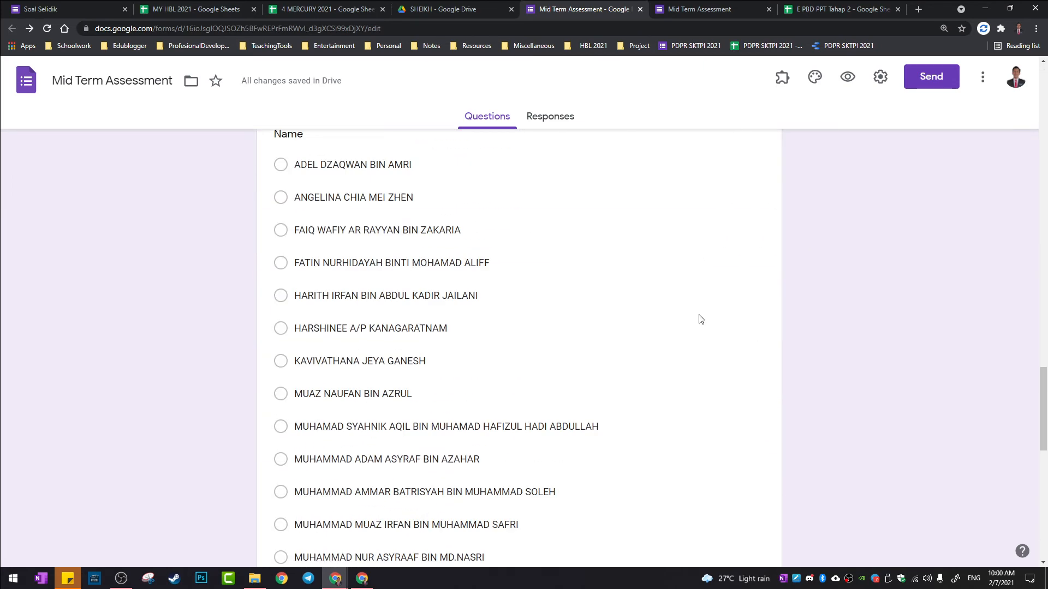
scroll(701, 319, "down", 12)
left_click(745, 479)
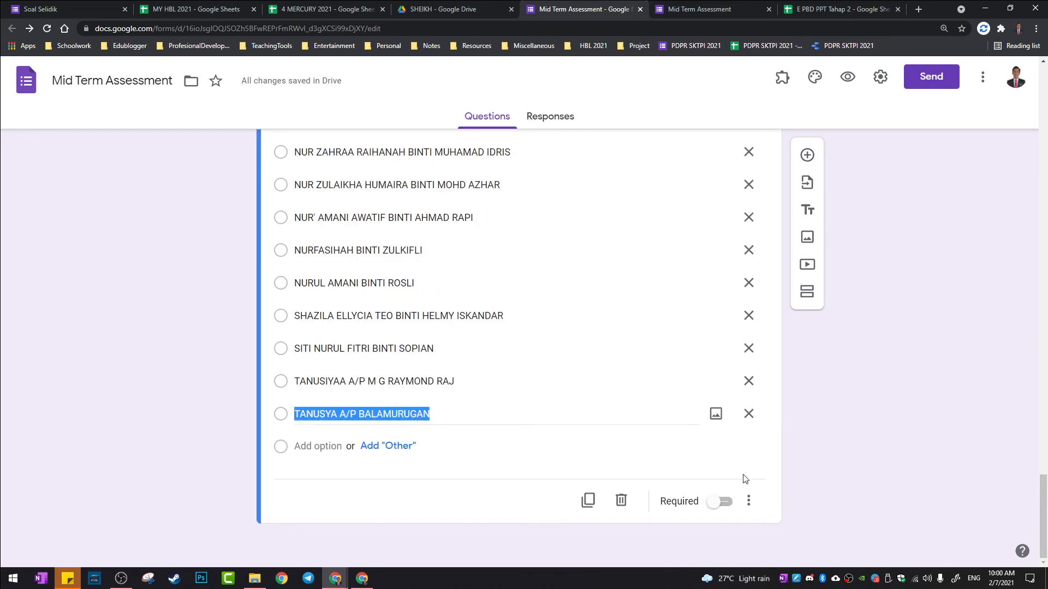
left_click(807, 297)
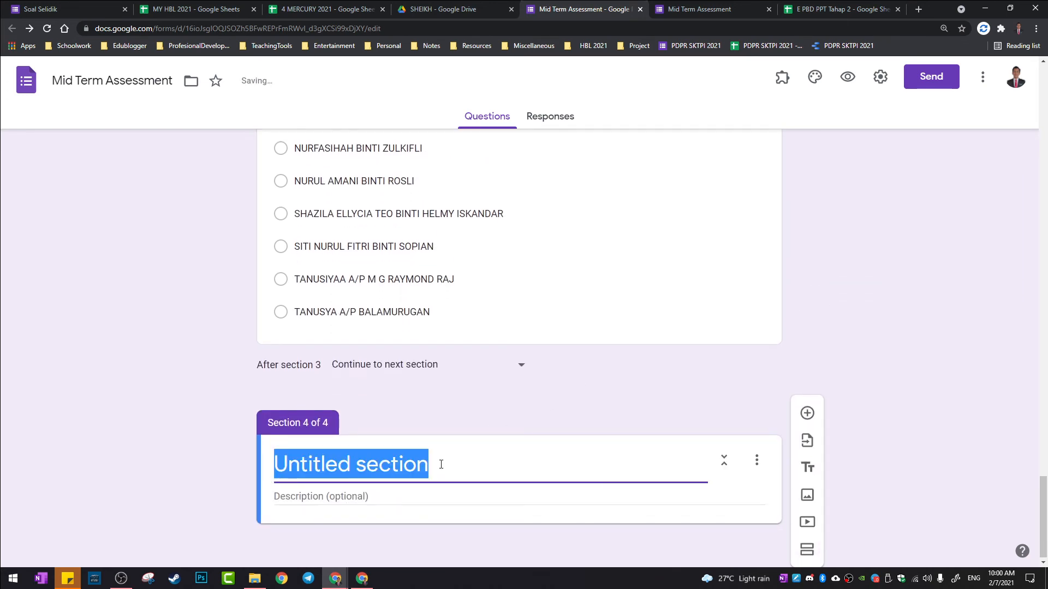
type("Sec")
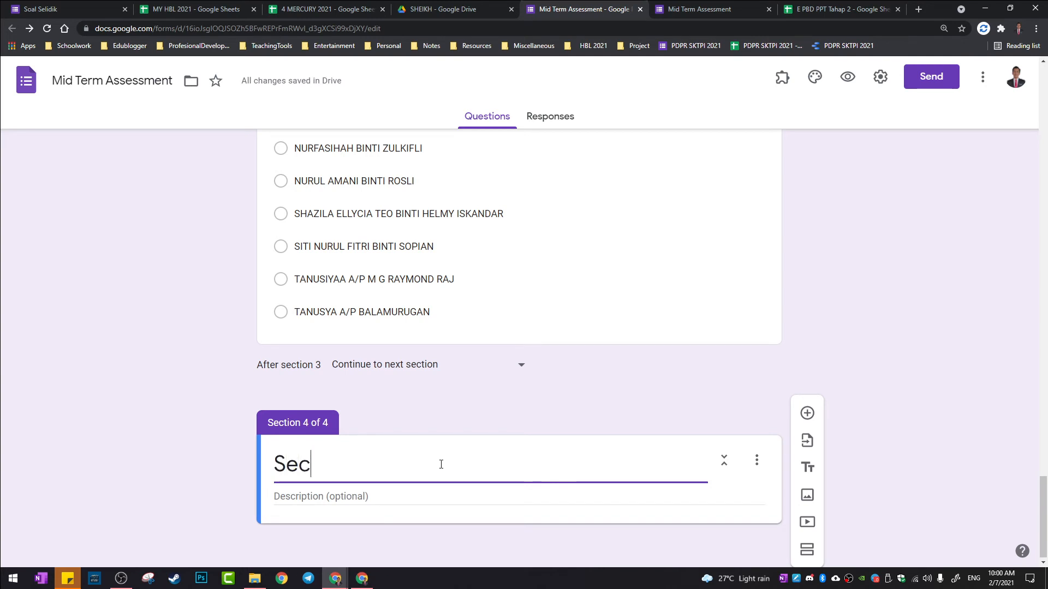
type("tion A")
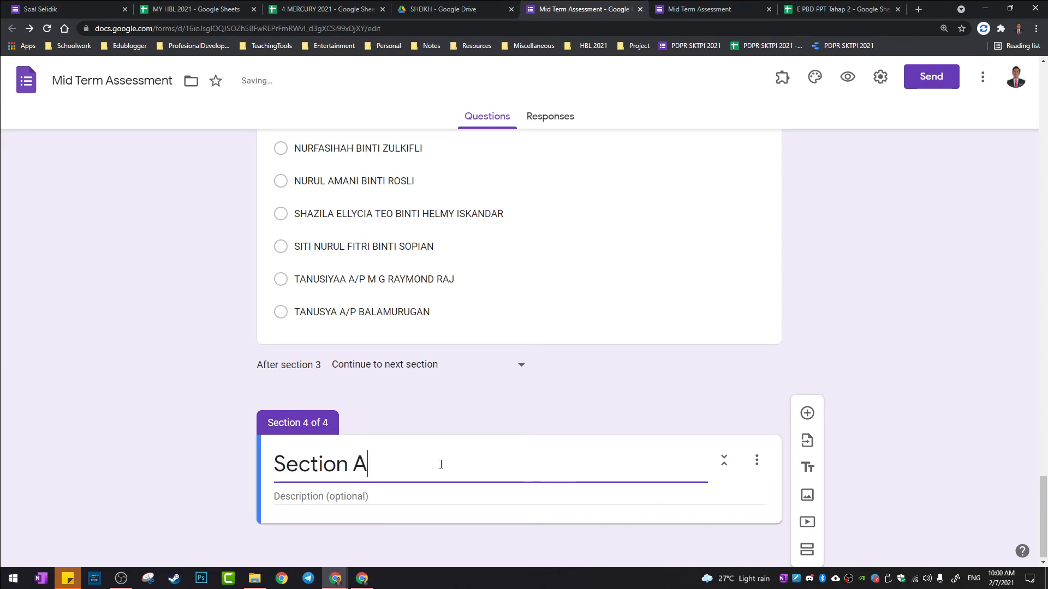
Step: Add a question reading "What is your name?" to Section A
left_click(807, 413)
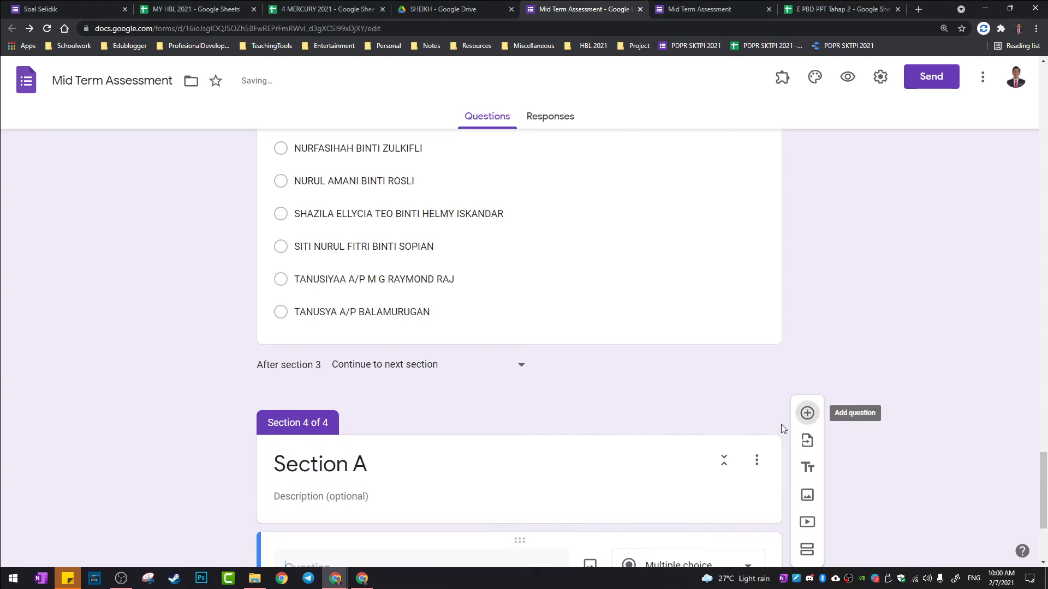
type("W")
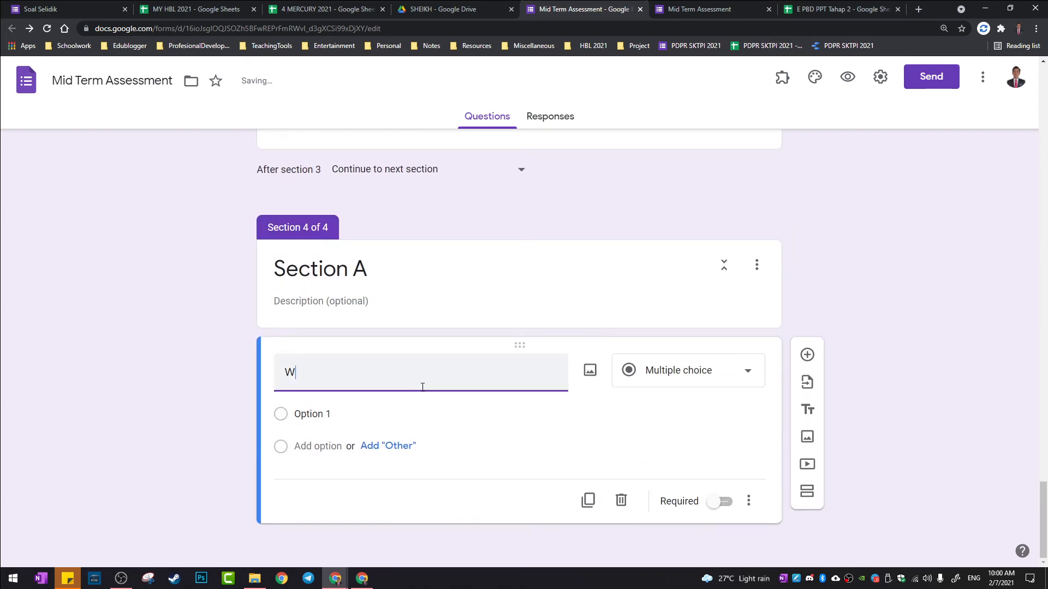
type("hats")
key("BackSpace")
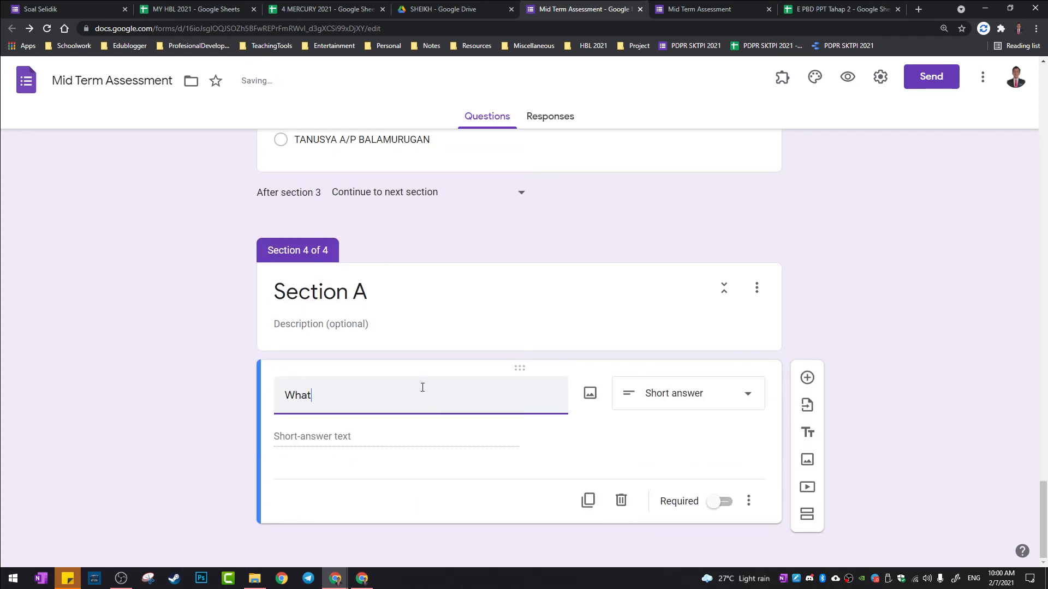
type("is your name?")
left_click(884, 316)
Step: Review which section each option of the Class question in section 1 leads to
scroll(770, 361, "up", 10)
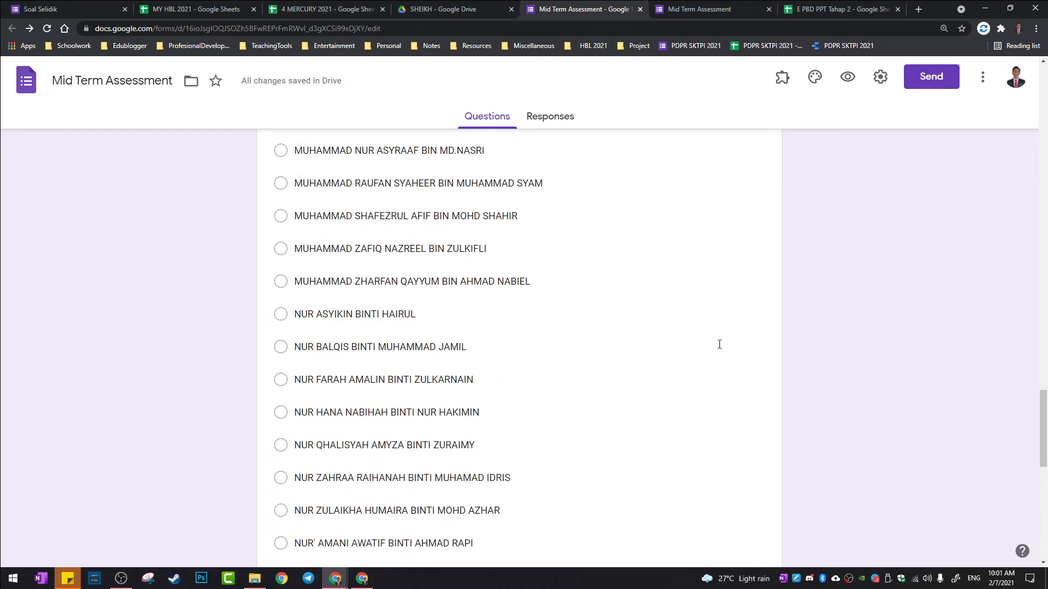
scroll(720, 344, "up", 15)
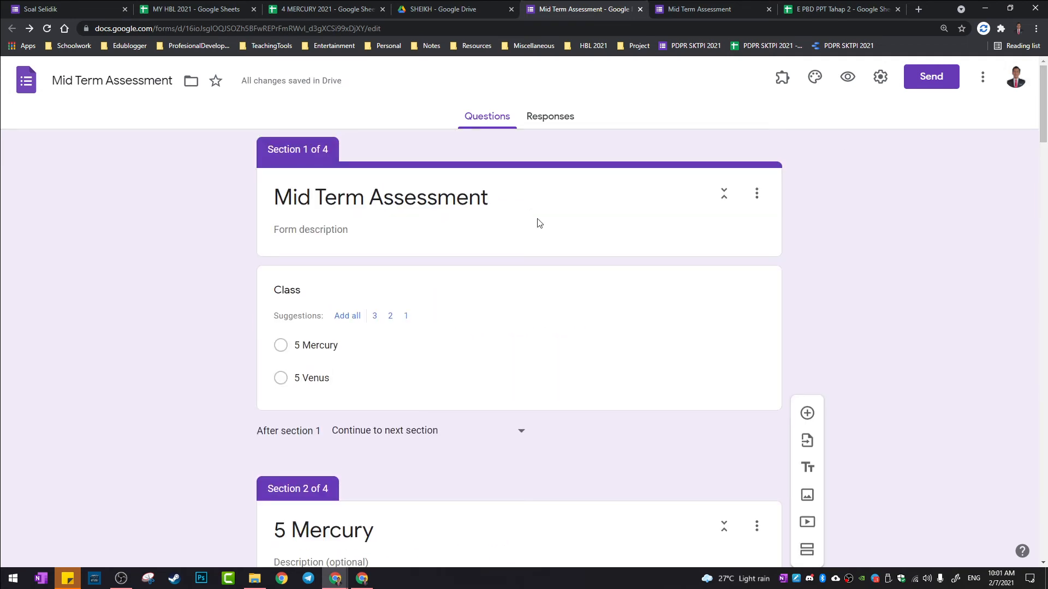
left_click(420, 358)
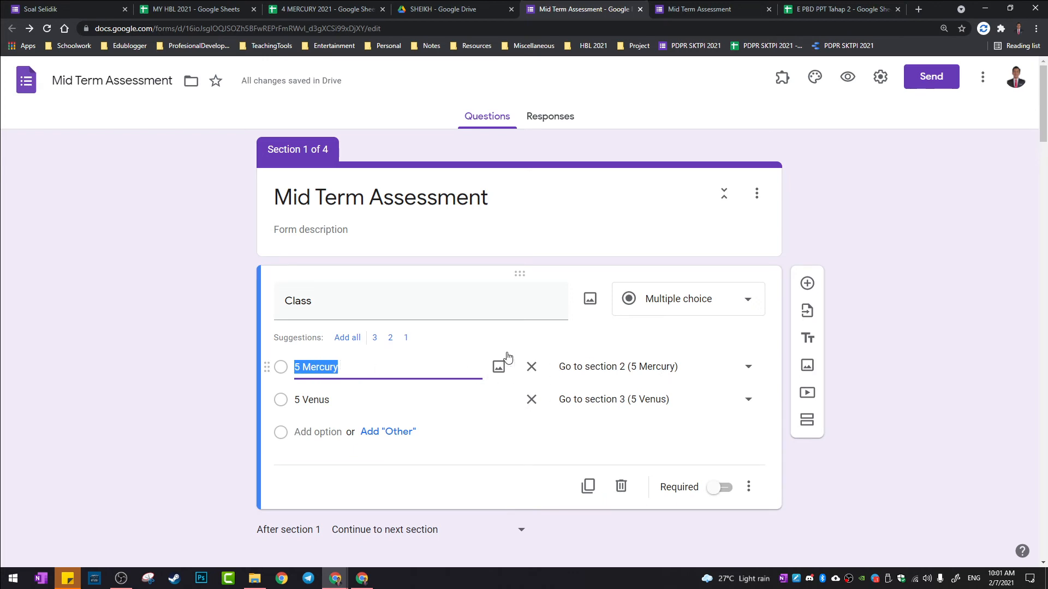
scroll(659, 372, "down", 12)
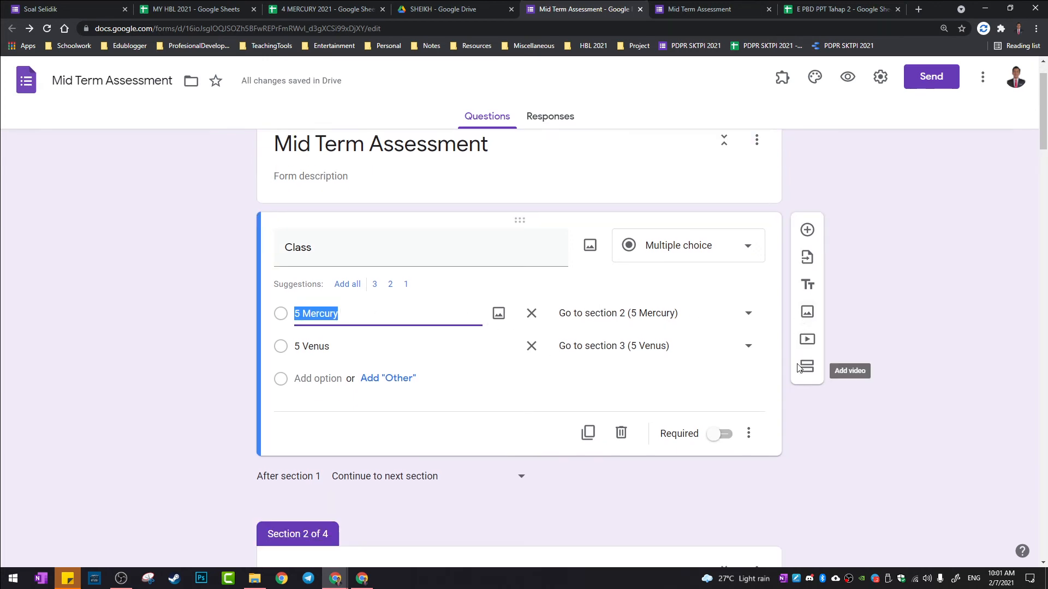
scroll(588, 279, "up", 3)
scroll(588, 280, "up", 3)
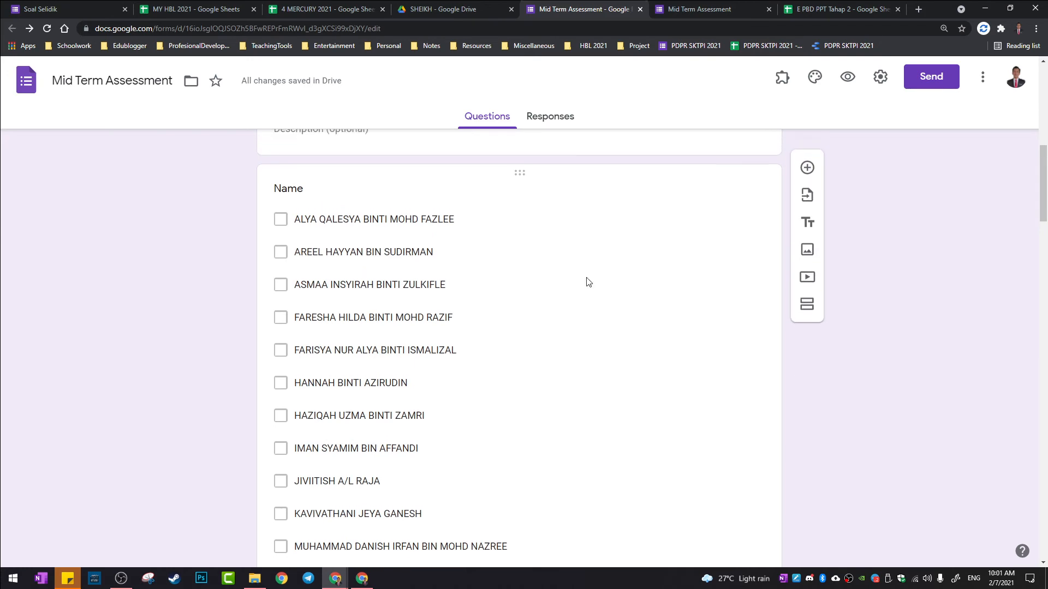
Step: Set the form to go to section 4 (Section A) after section 2, 5 Mercury
scroll(329, 274, "down", 20)
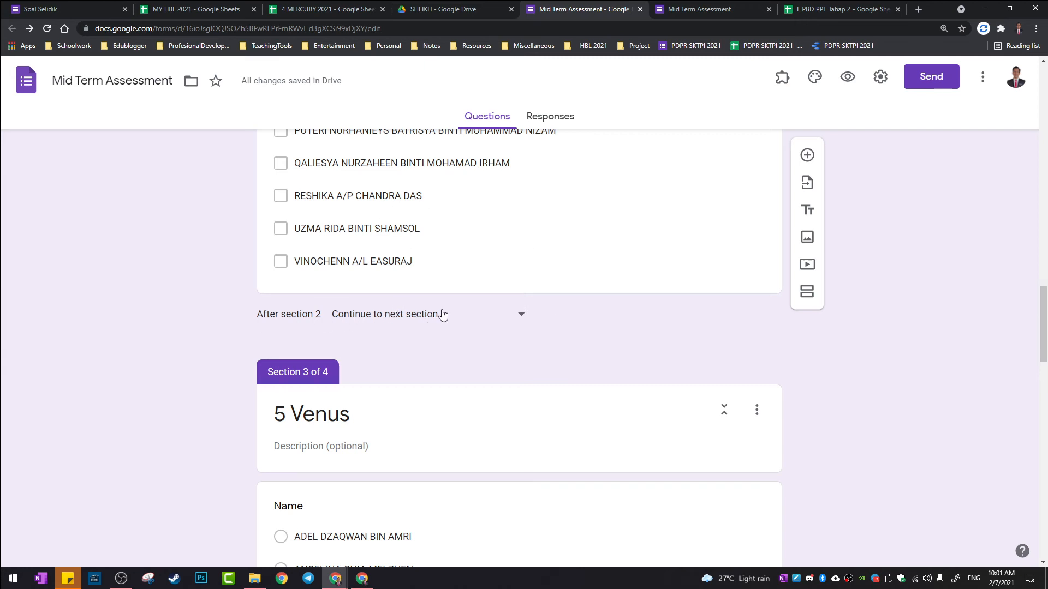
scroll(440, 311, "up", 20)
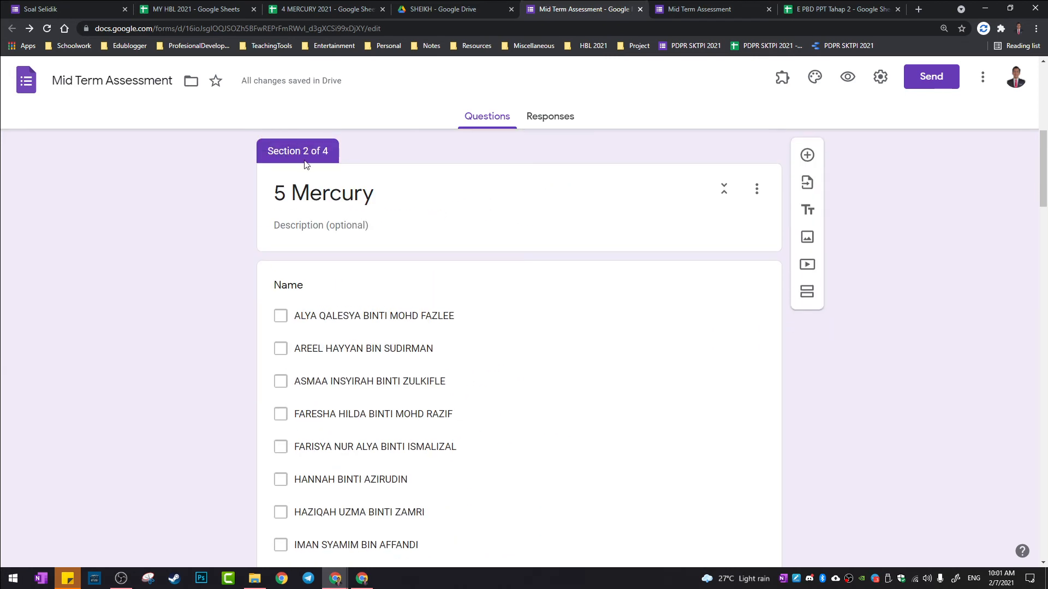
scroll(382, 240, "down", 16)
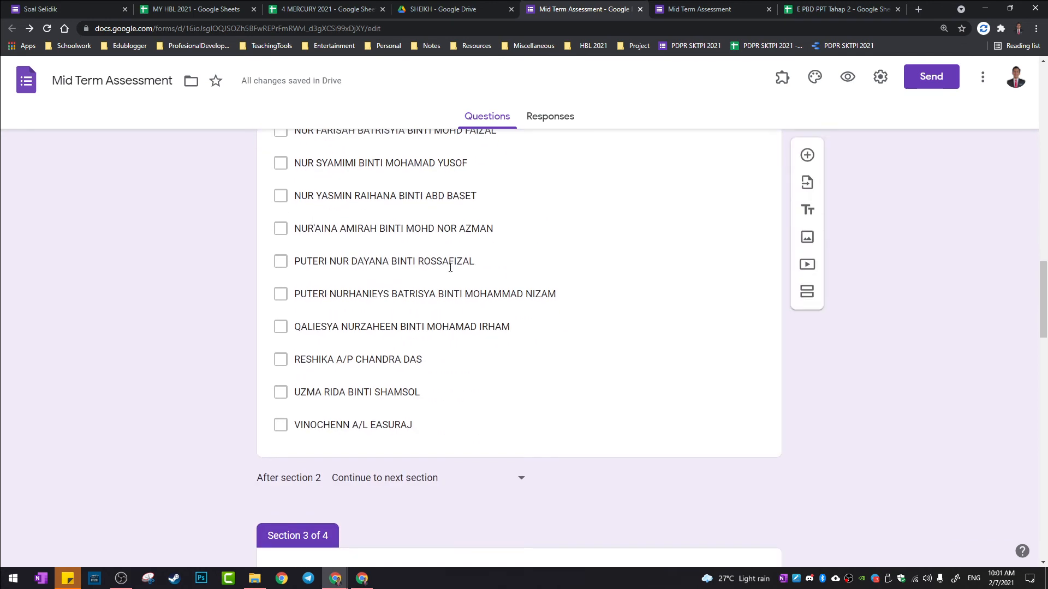
scroll(451, 267, "down", 3)
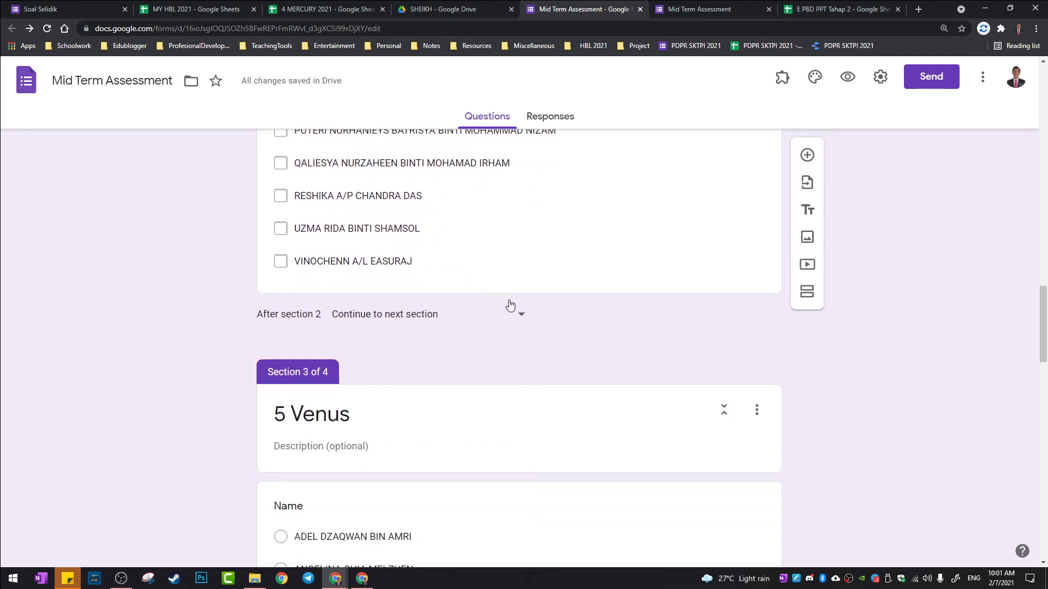
scroll(435, 247, "down", 2)
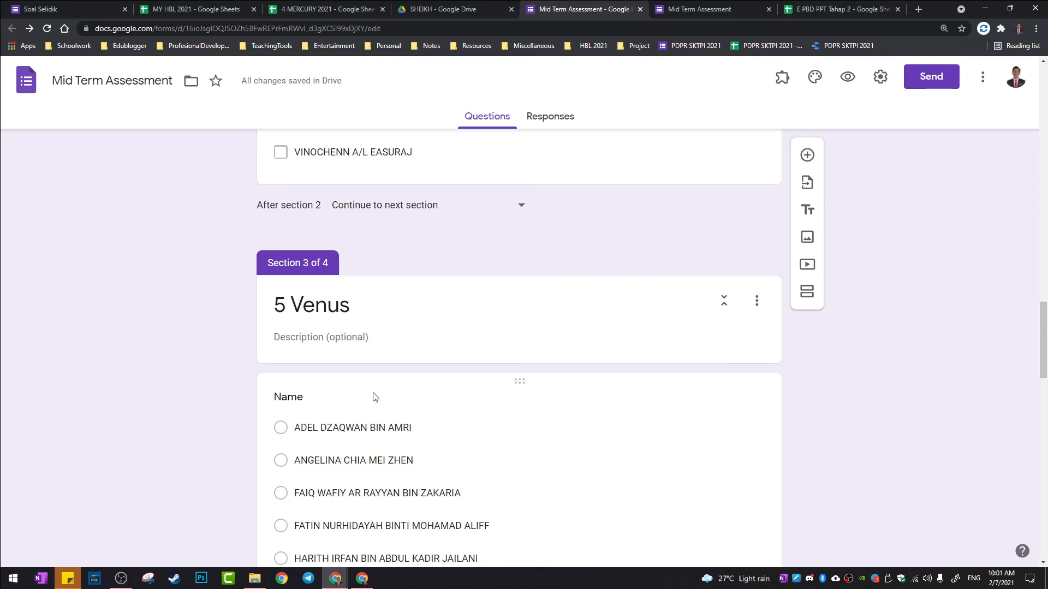
left_click(529, 208)
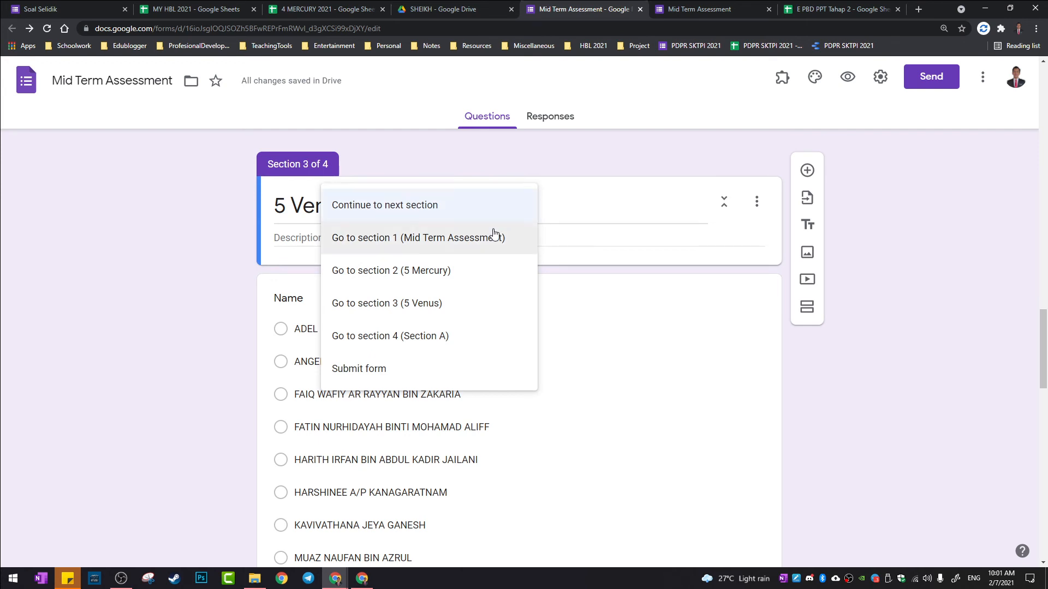
left_click(447, 337)
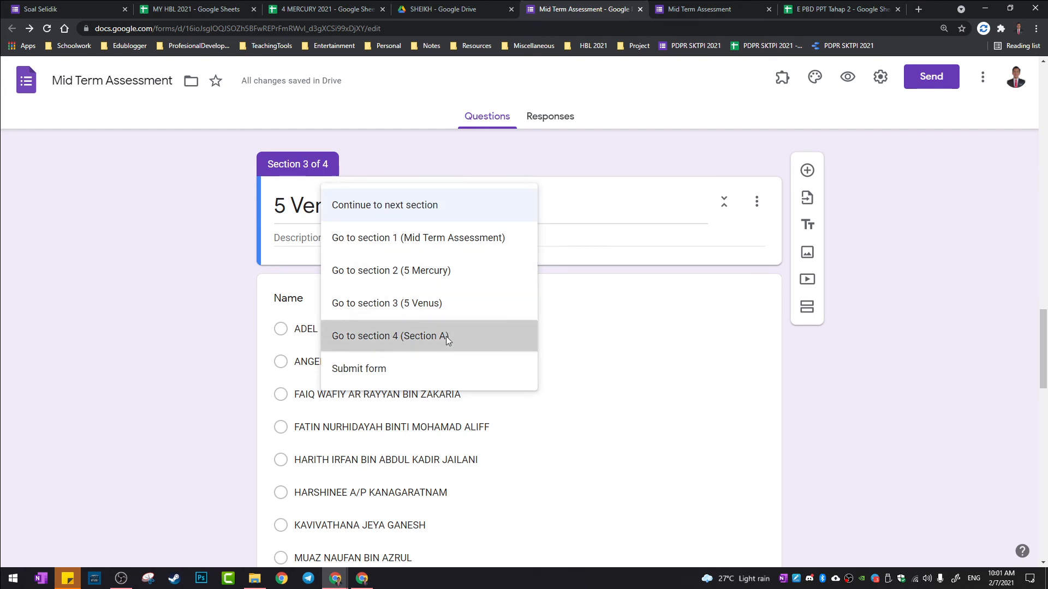
Step: Check what follows the 5 Venus name list after section 3 and review Section A
scroll(641, 320, "down", 10)
scroll(596, 296, "down", 5)
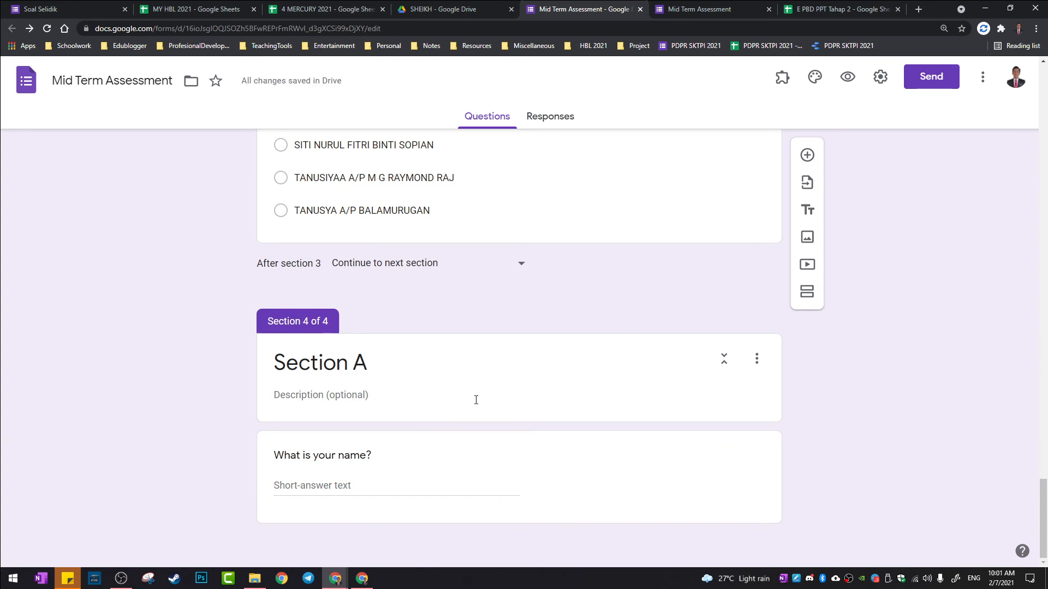
scroll(476, 401, "up", 20)
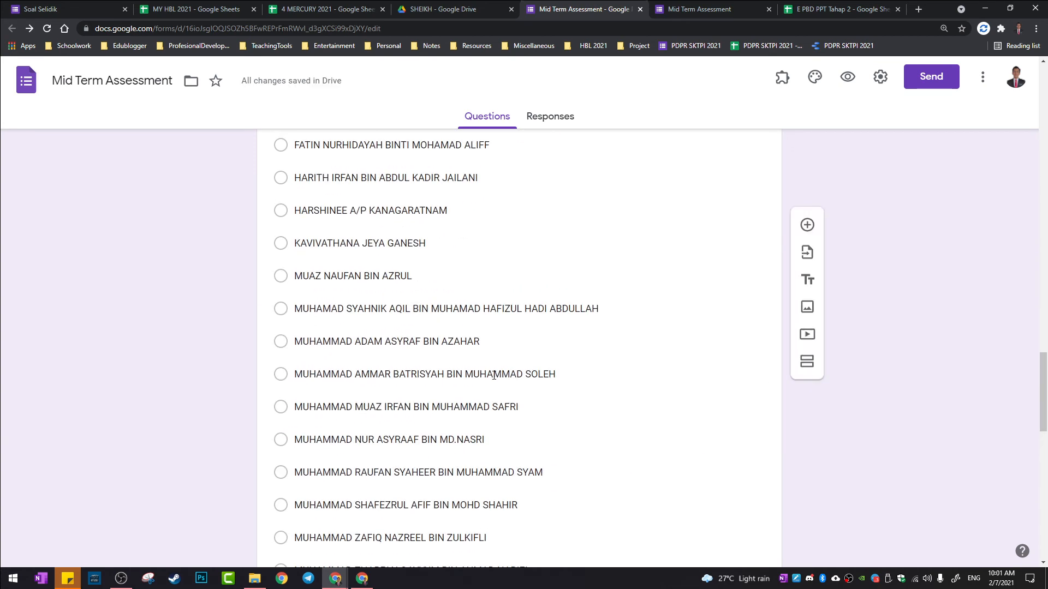
scroll(483, 333, "down", 8)
scroll(484, 332, "up", 5)
scroll(486, 279, "down", 20)
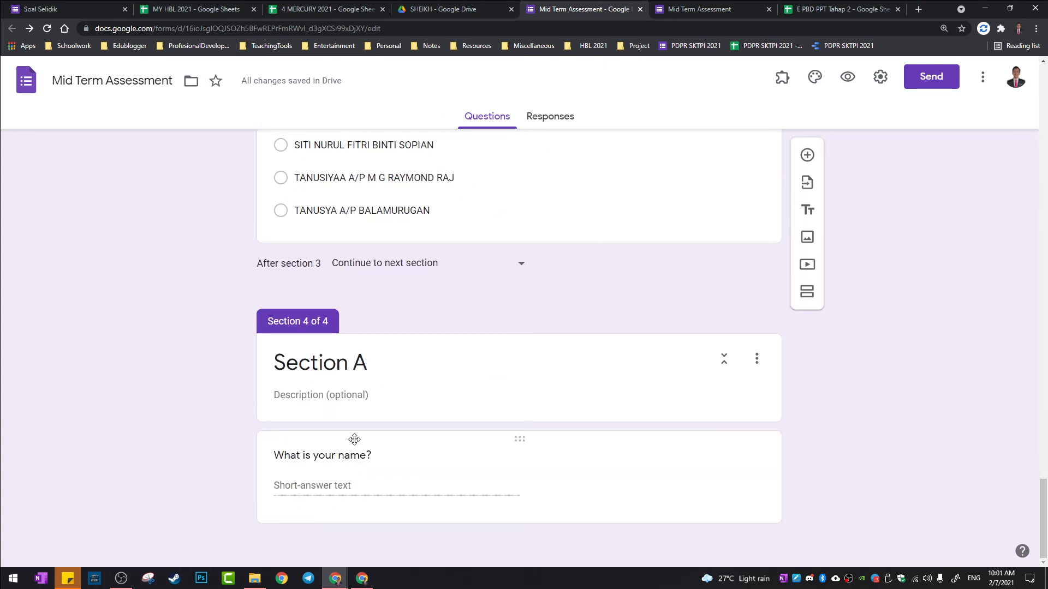
scroll(837, 225, "up", 3)
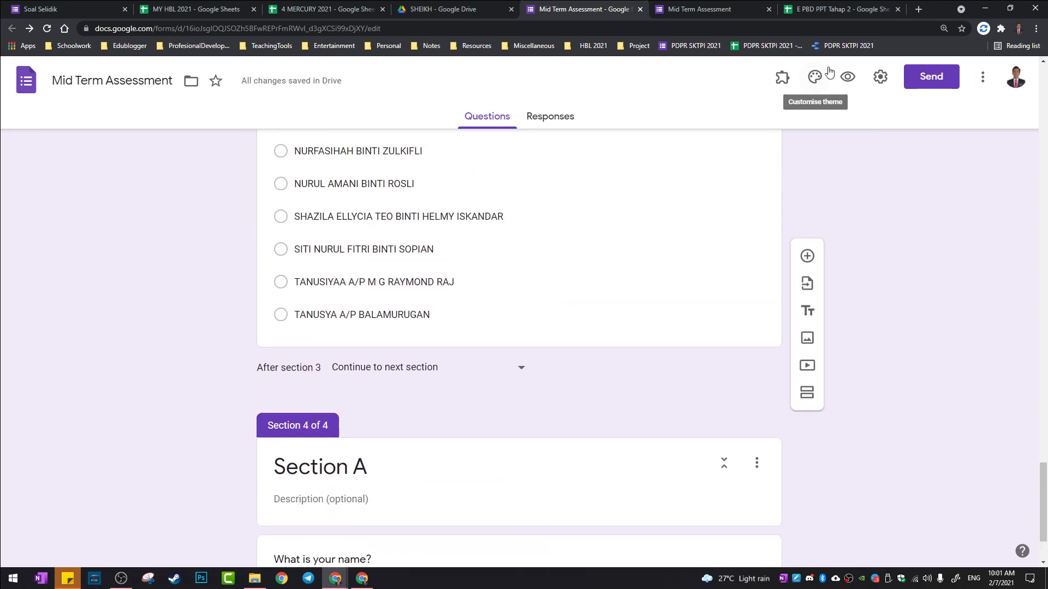
Step: Preview the form, choose 5 Mercury as the class and continue through its name list to Section A
left_click(847, 77)
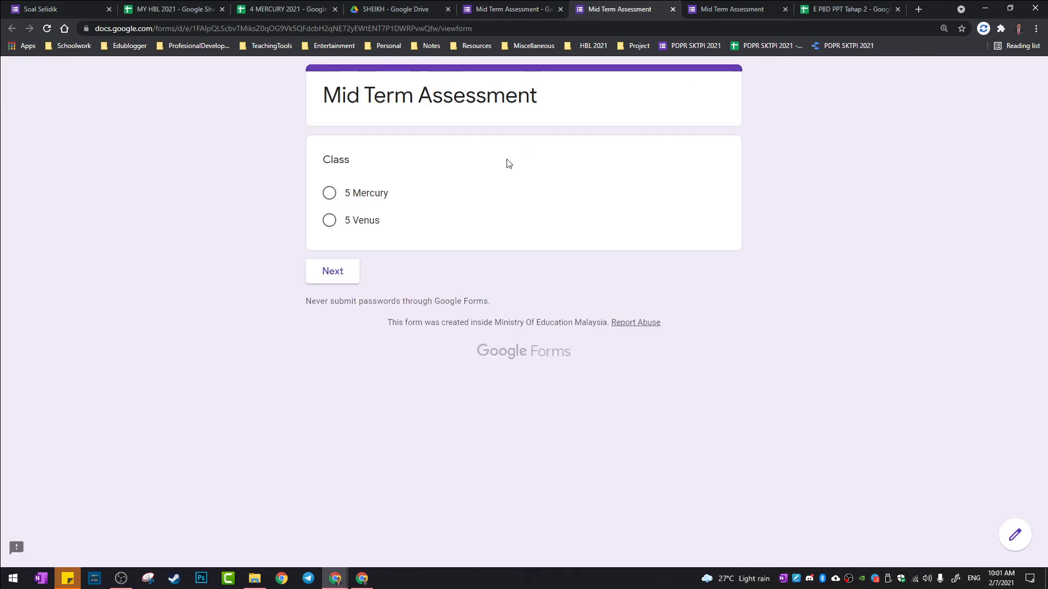
left_click(370, 195)
left_click(355, 303)
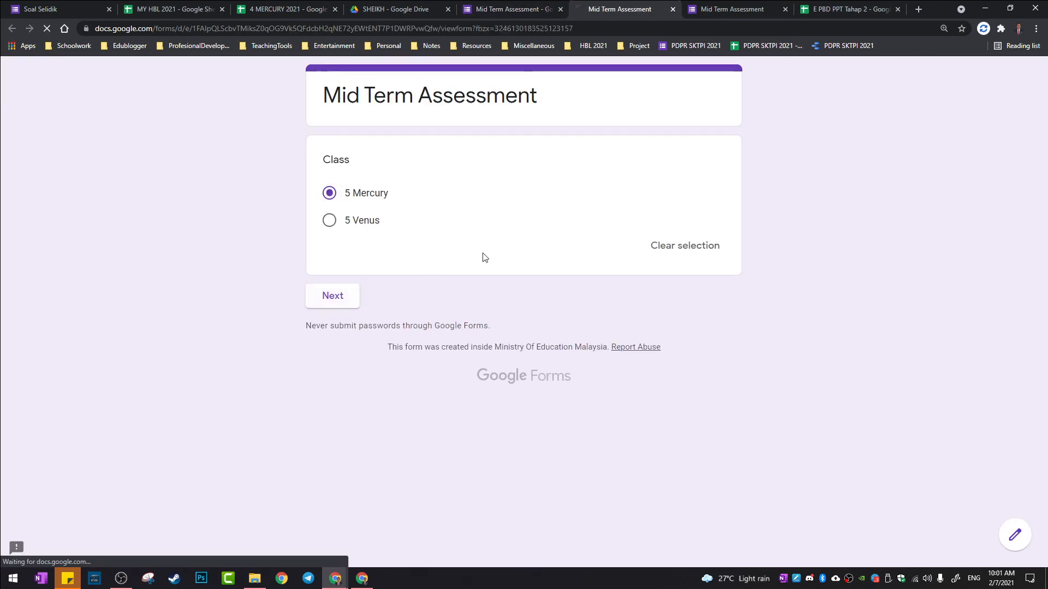
scroll(538, 284, "down", 5)
scroll(538, 285, "down", 4)
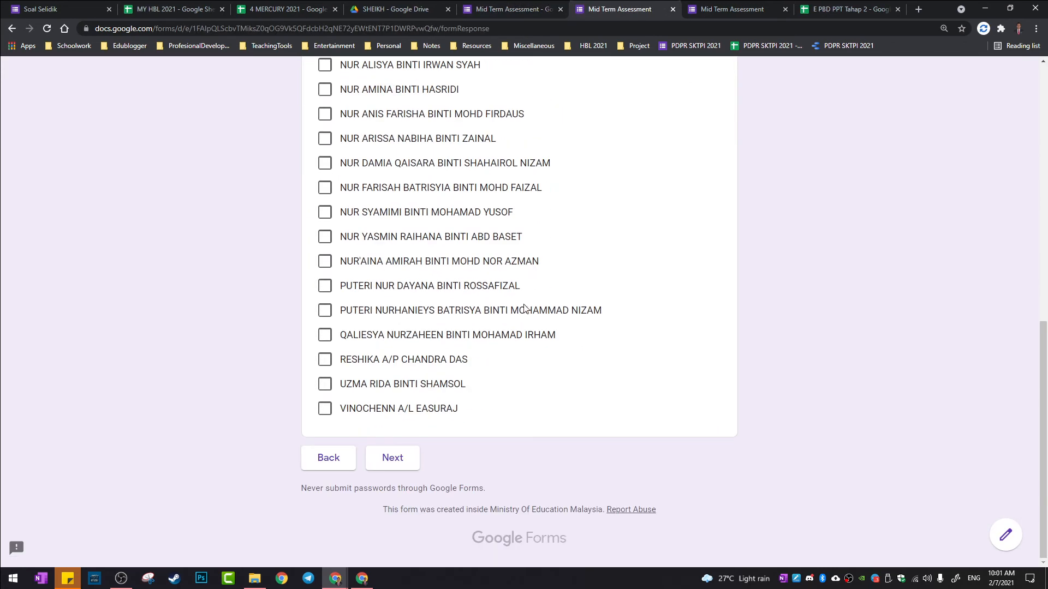
left_click(401, 458)
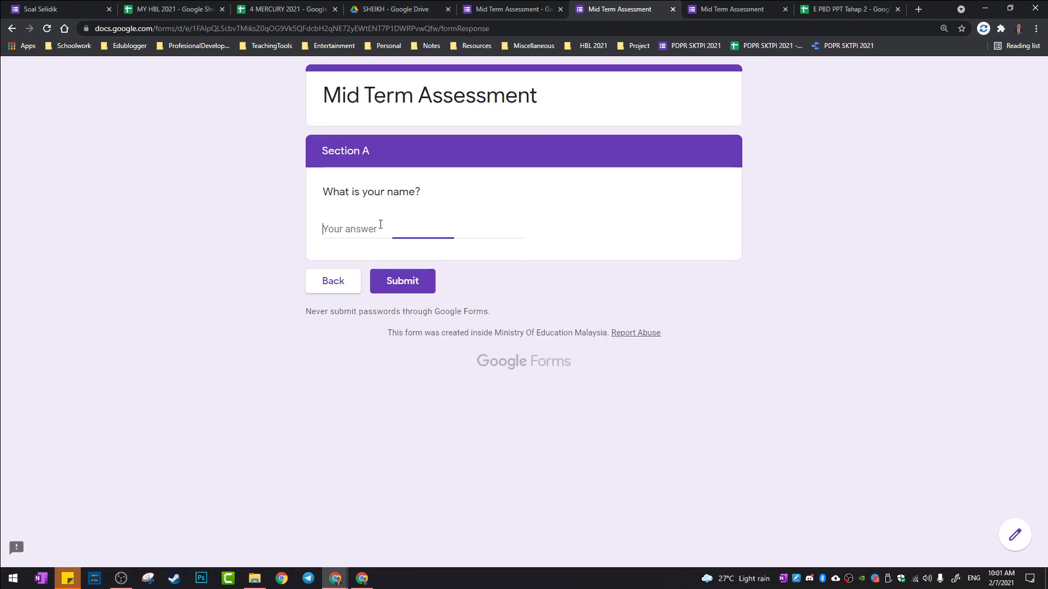
Step: Answer "What is your name?" with the respondent's name and submit the response
type("a")
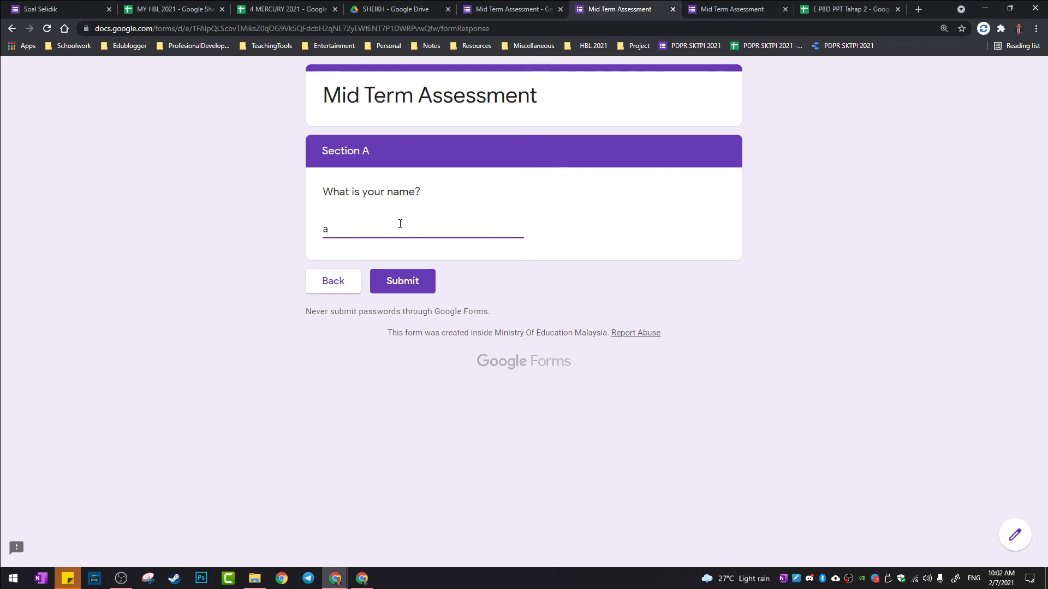
key("BackSpace")
type("Sheikh")
left_click(428, 291)
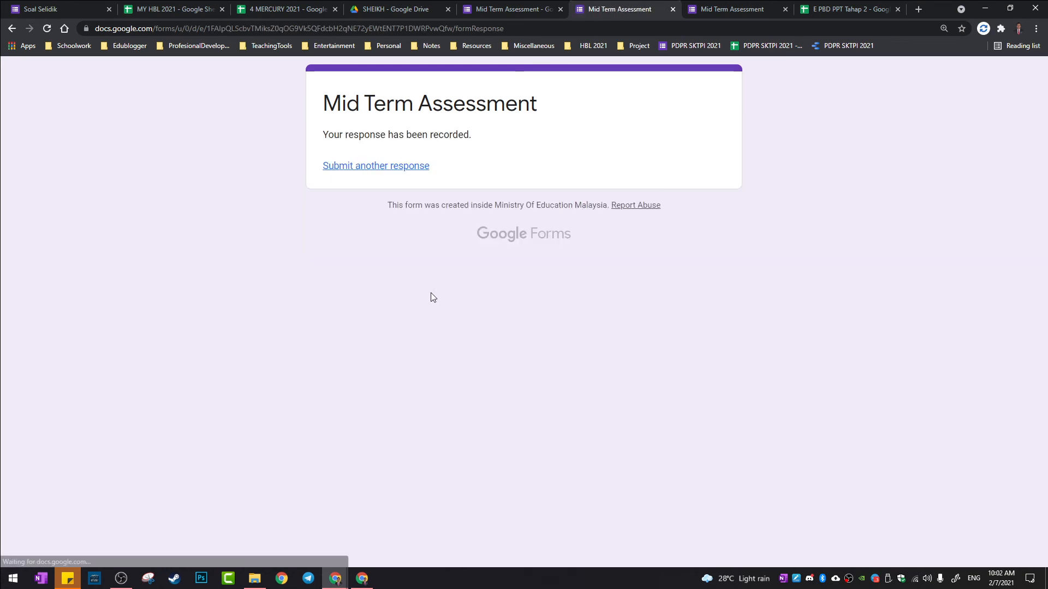
Step: Return to the Mid Term Assessment form editor and view the summary of submitted responses
left_click(529, 4)
scroll(898, 346, "up", 20)
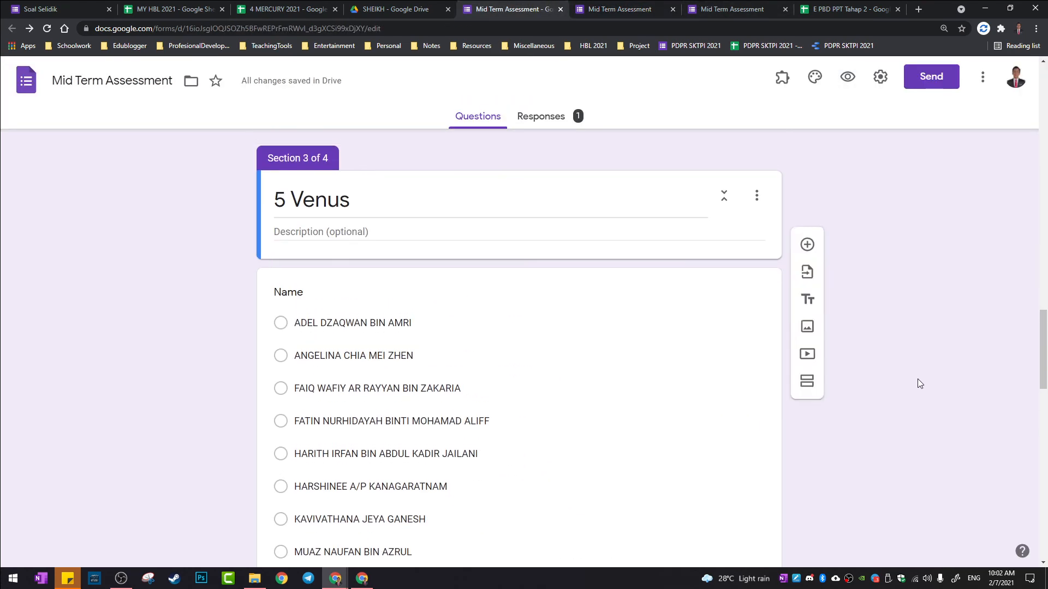
scroll(918, 384, "up", 20)
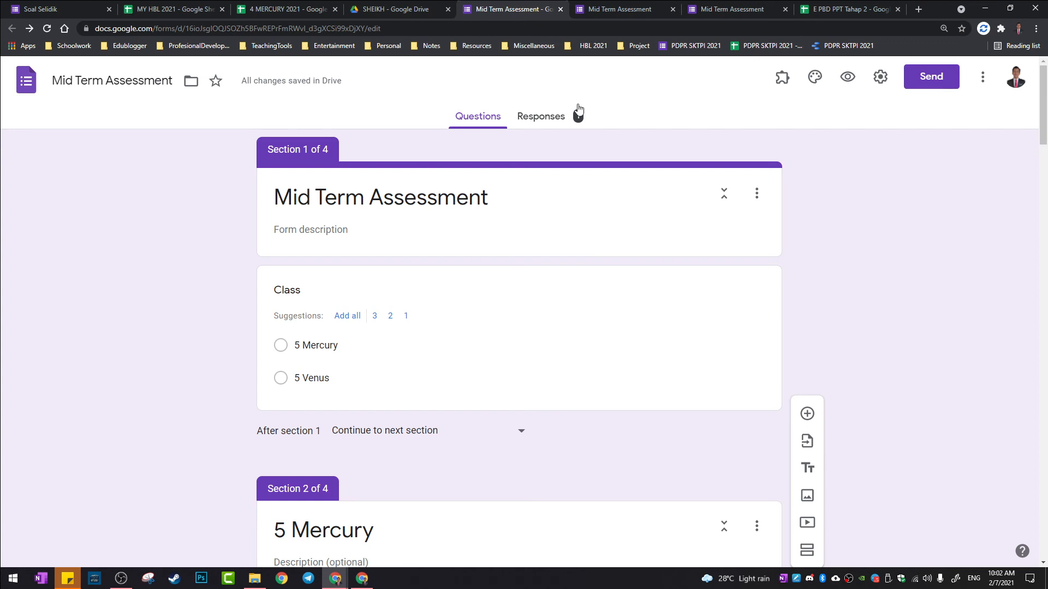
left_click(543, 116)
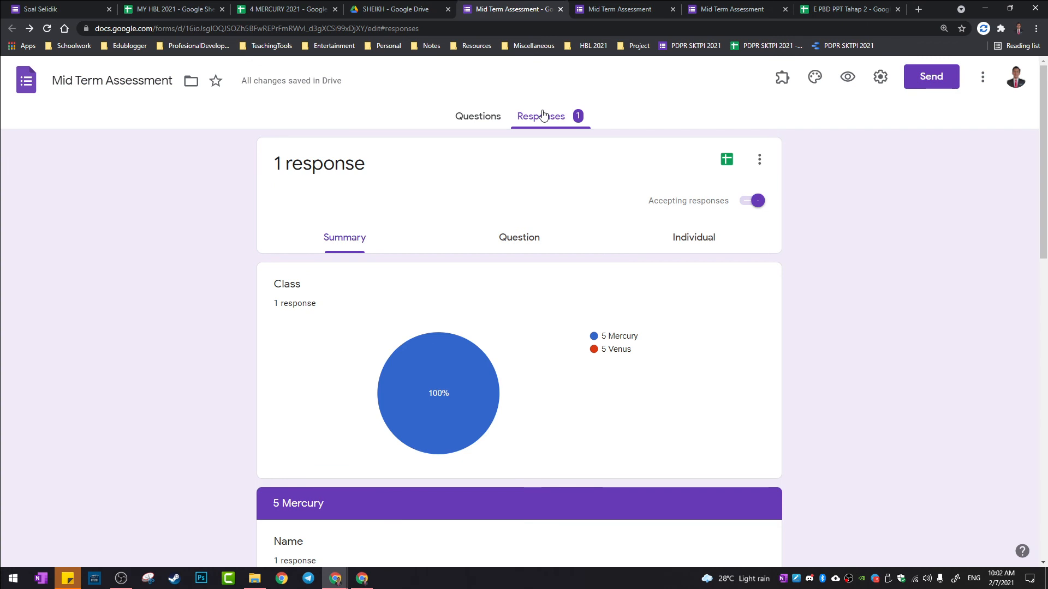
Step: Go back to the form's questions and review where sections 1 and 2 lead
left_click(485, 121)
scroll(525, 245, "down", 1)
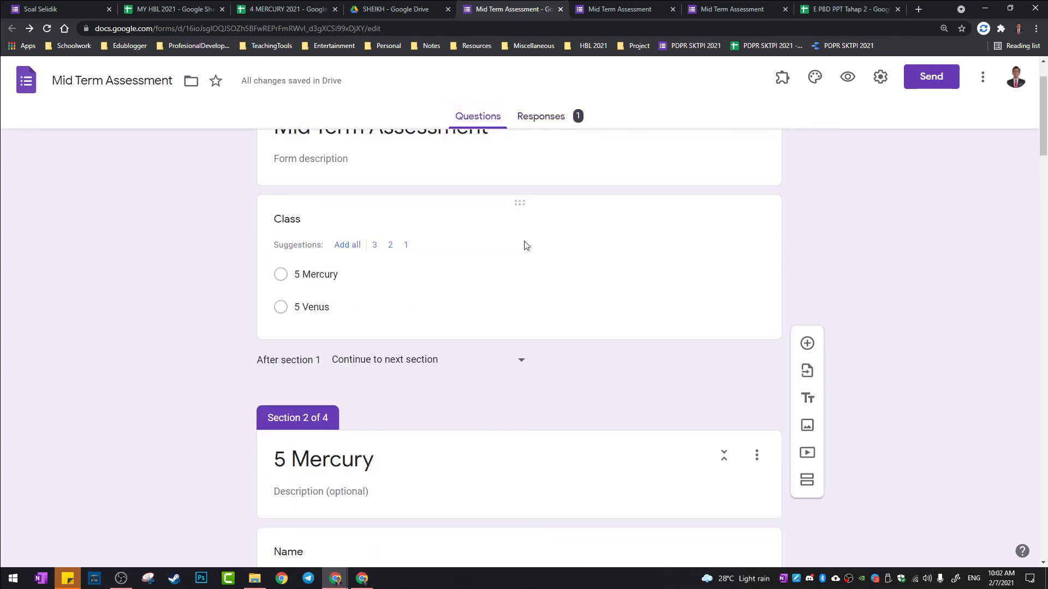
scroll(522, 271, "down", 3)
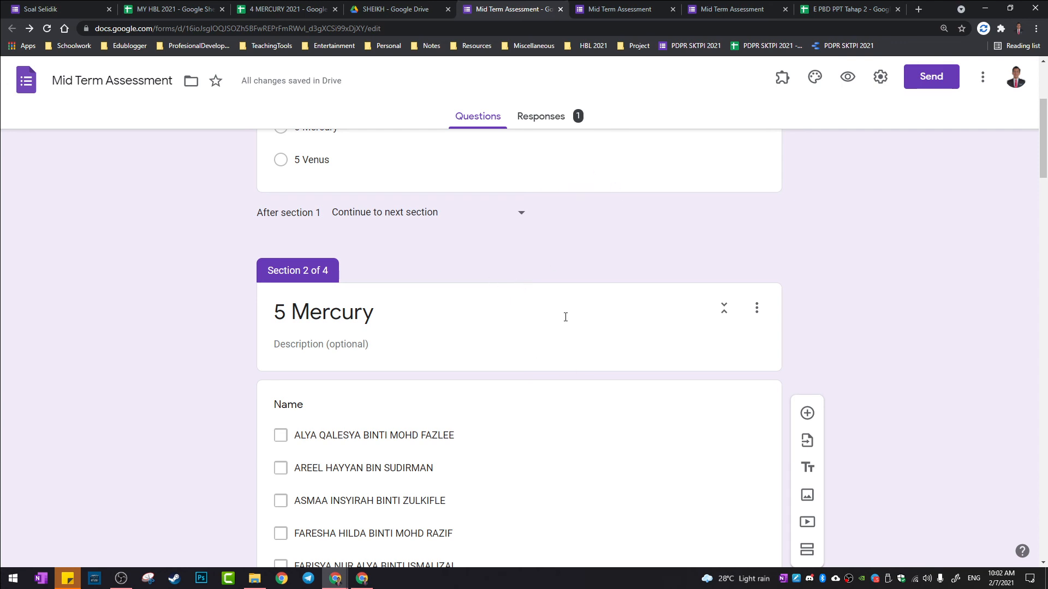
scroll(594, 311, "down", 12)
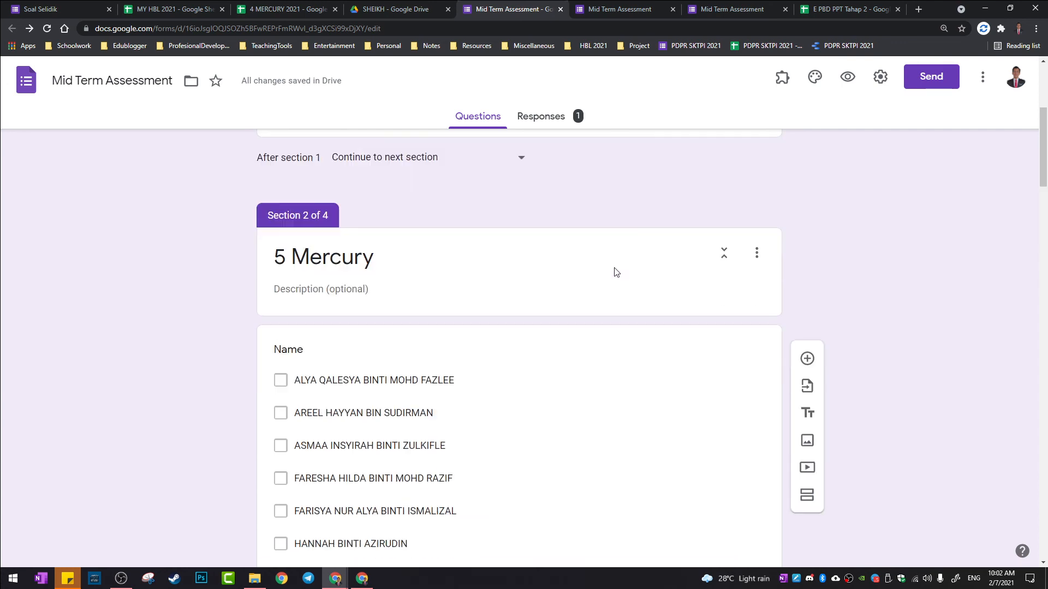
scroll(596, 229, "down", 14)
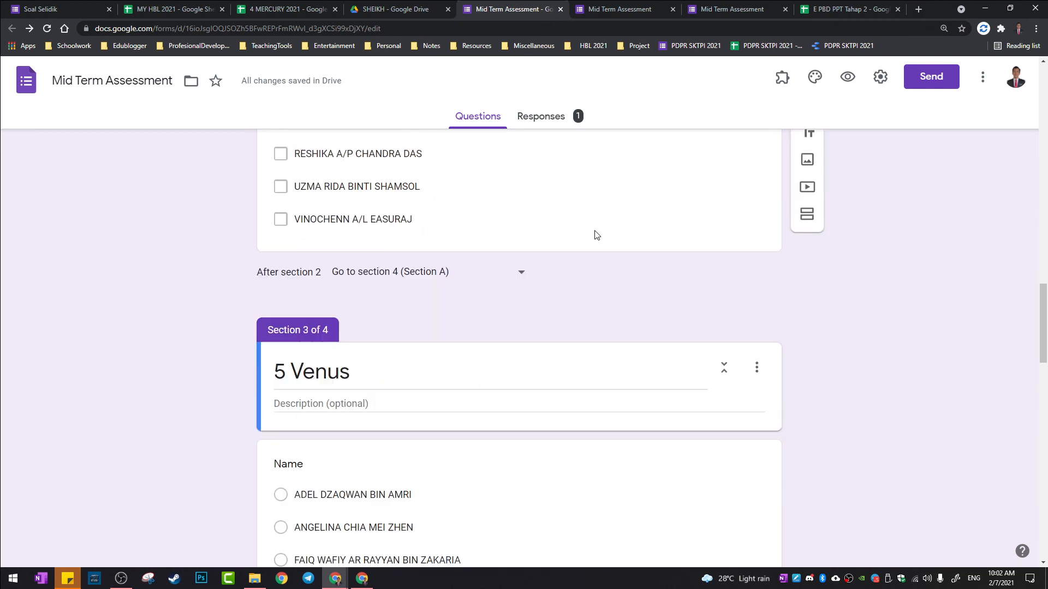
scroll(603, 255, "up", 11)
scroll(617, 252, "up", 20)
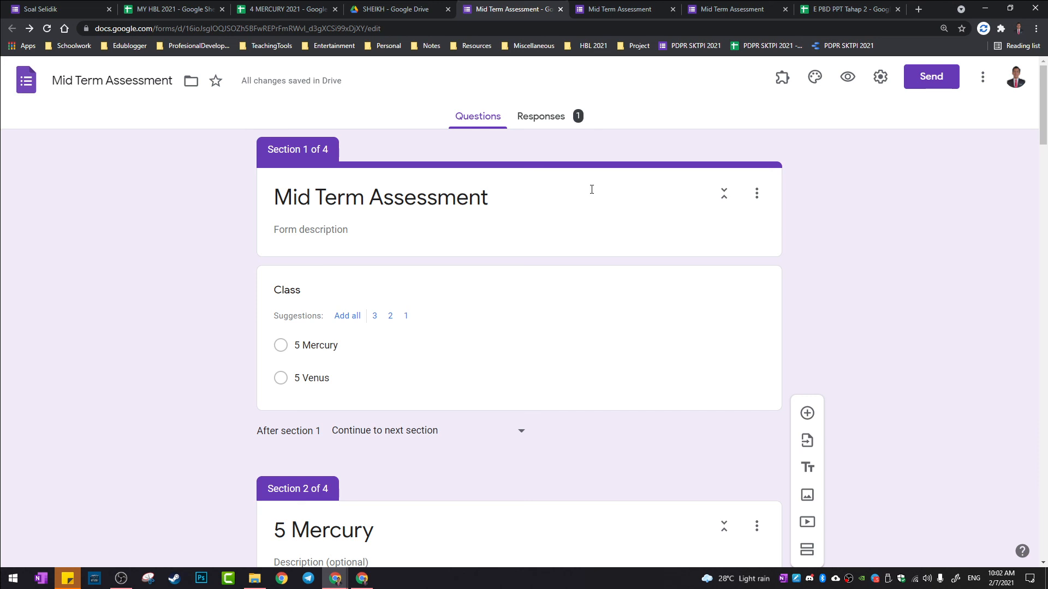
Step: Make a copy of the Mid Term Assessment form in the same folder and name it "Quiz 1"
left_click(983, 77)
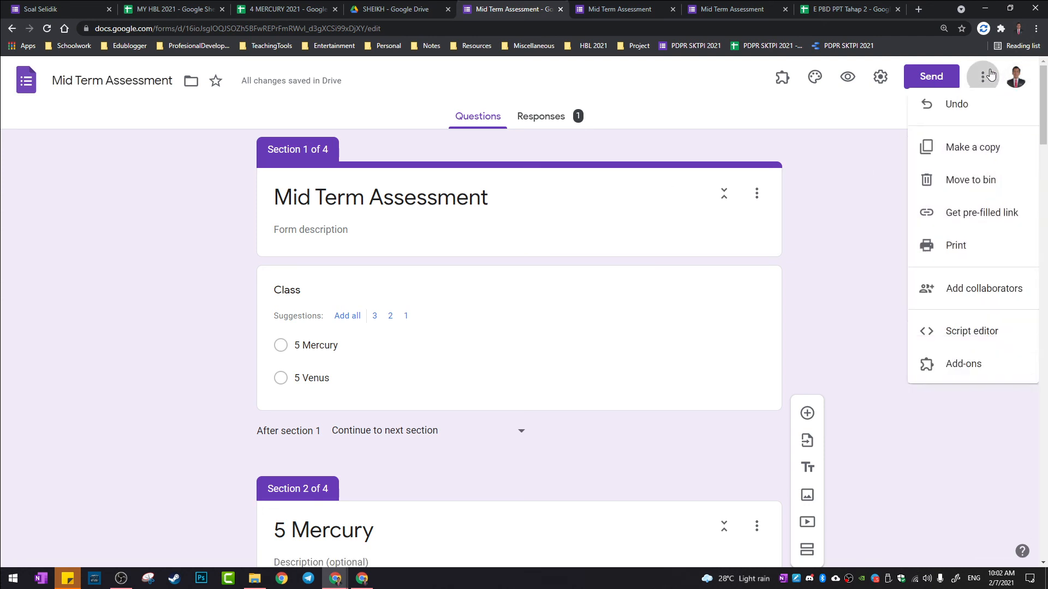
left_click(975, 159)
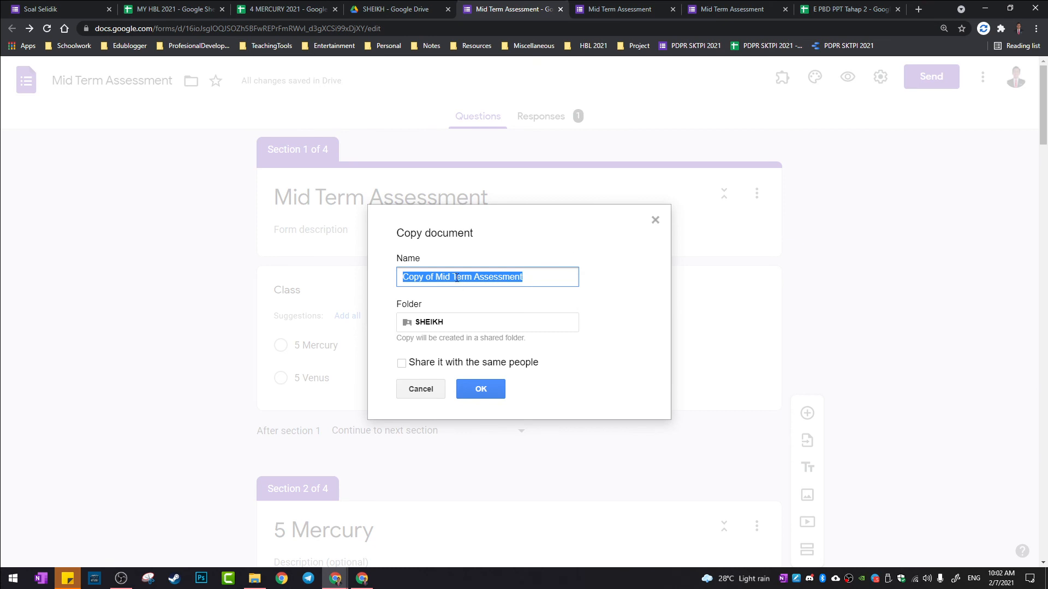
left_click(450, 282)
left_click_drag(440, 279, 351, 281)
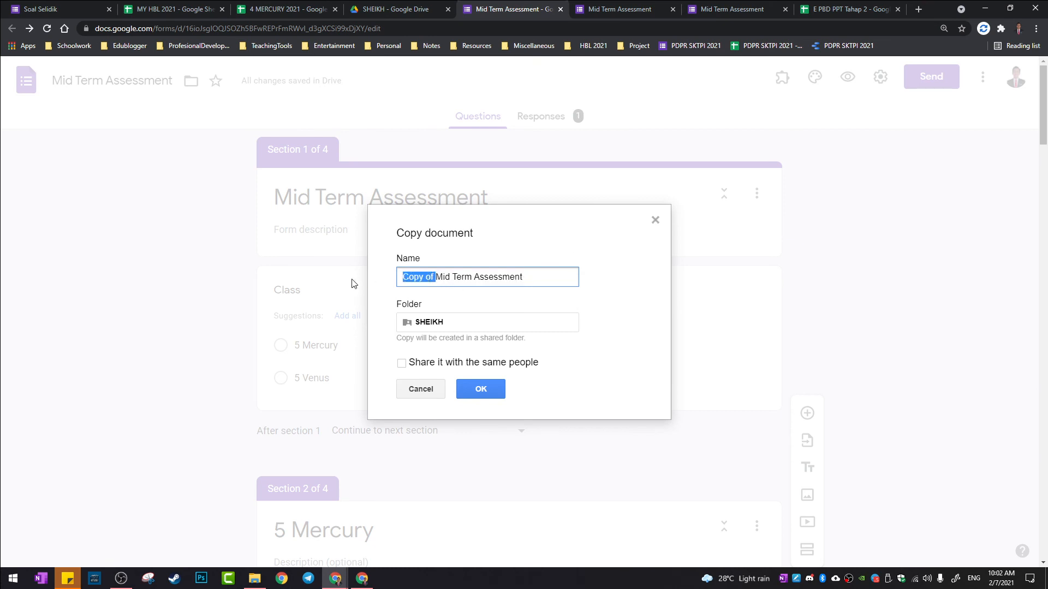
left_click_drag(562, 282, 54, 298)
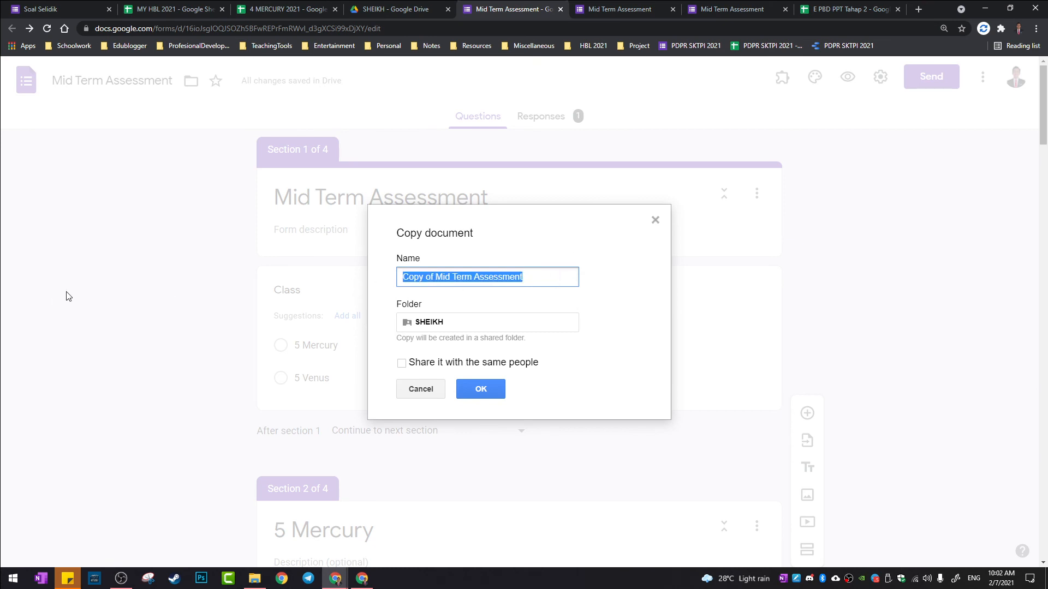
key("BackSpace")
type("qui")
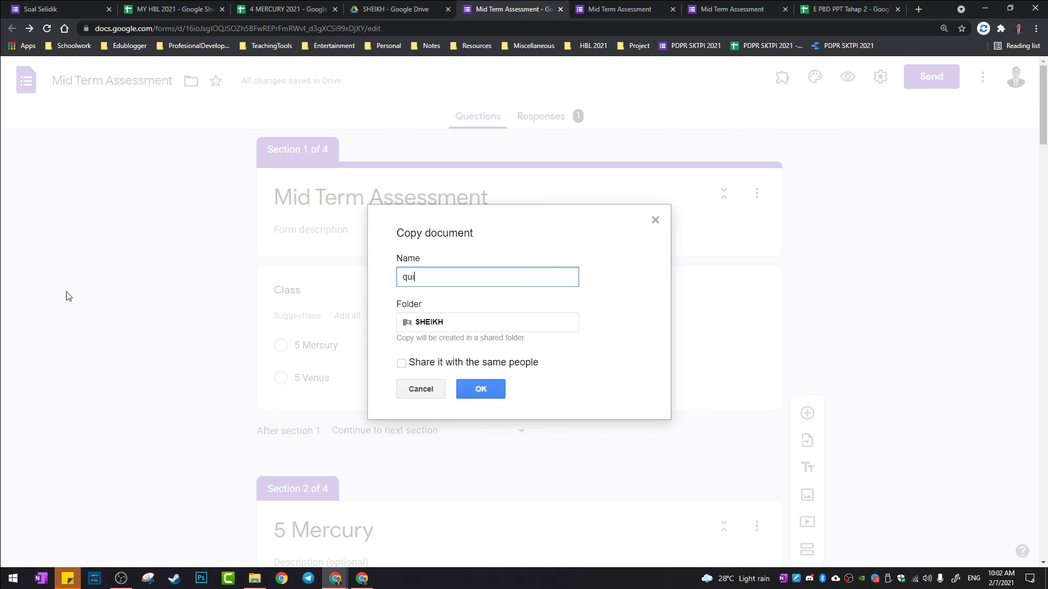
type("u")
key("BackSpace")
key("BackSpace")
type("Qu")
left_click(497, 393)
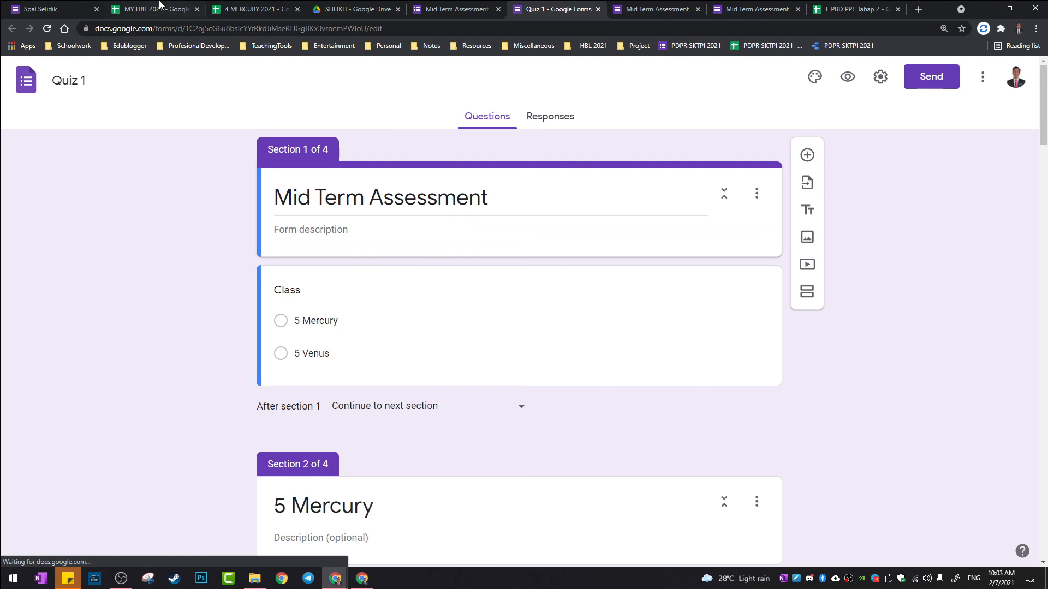
Step: Check the Drive folder for the copied form, look through Quiz 1's sections and switch to the submitted Mid Term Assessment response page
left_click(352, 9)
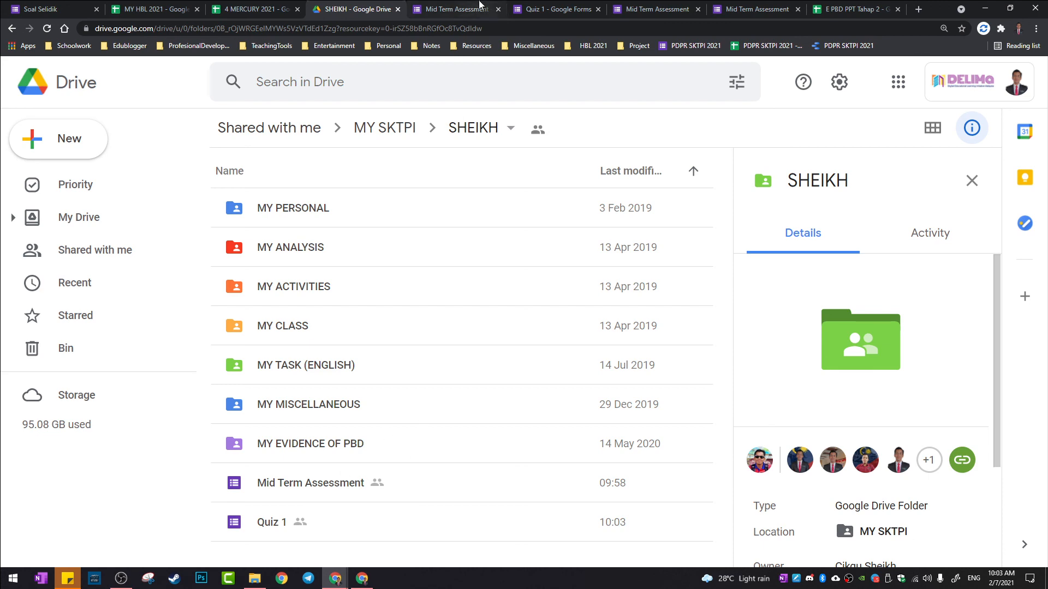
left_click(556, 9)
scroll(423, 246, "down", 5)
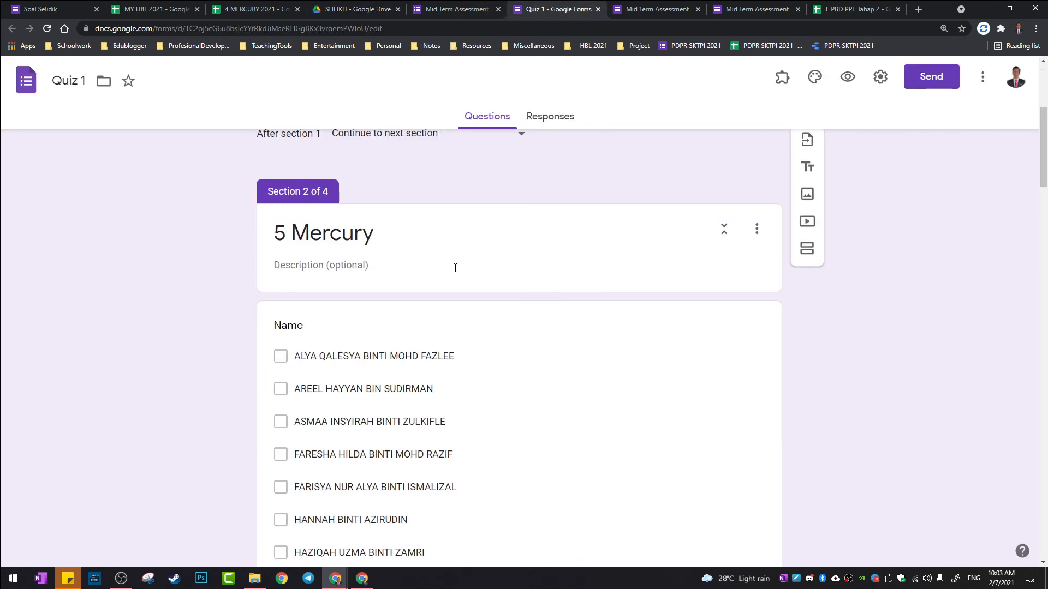
scroll(455, 267, "down", 20)
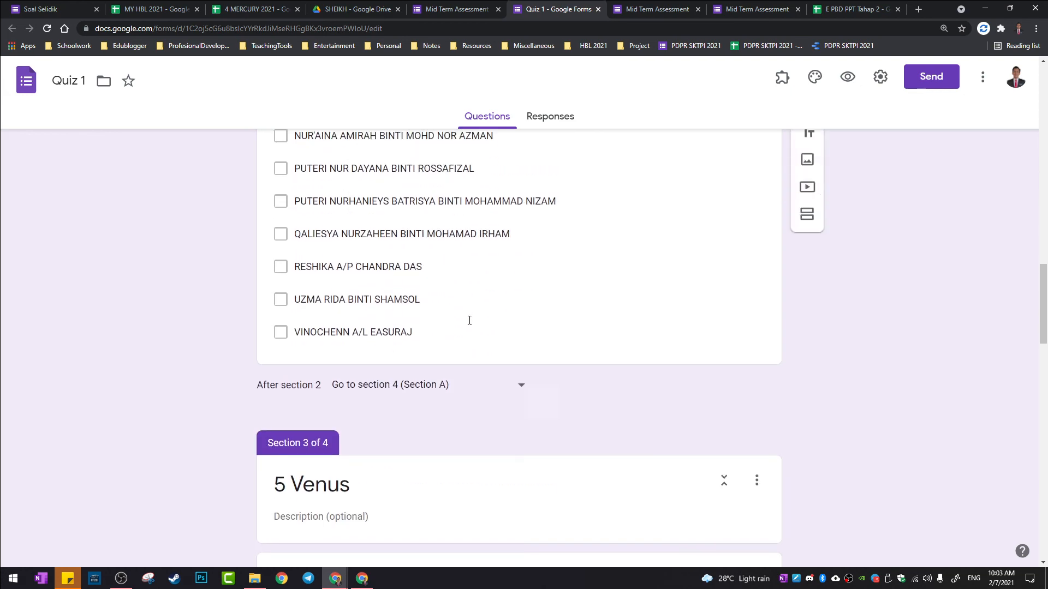
scroll(469, 320, "up", 20)
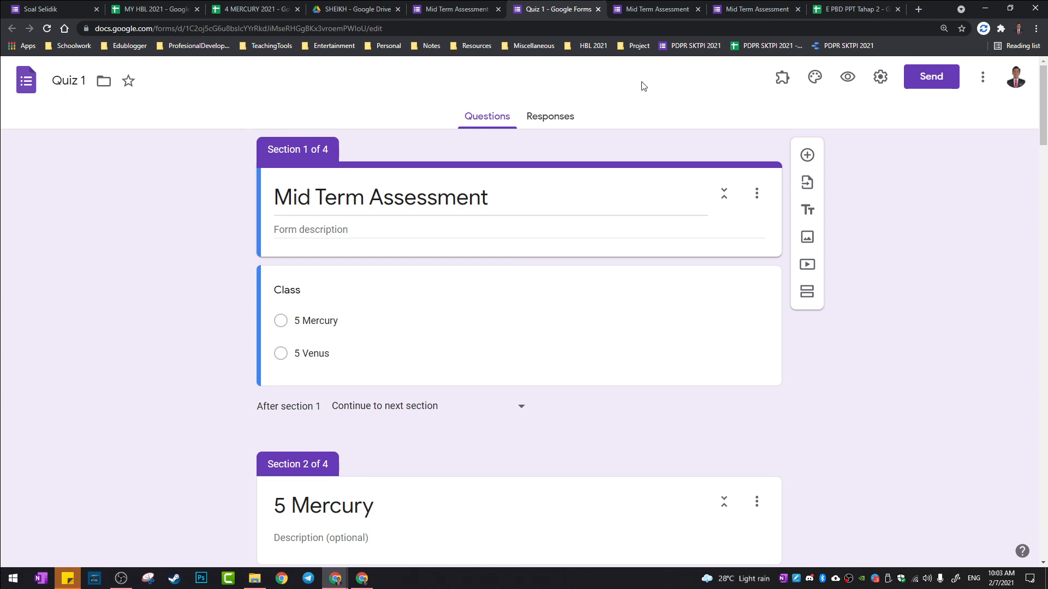
left_click(638, 9)
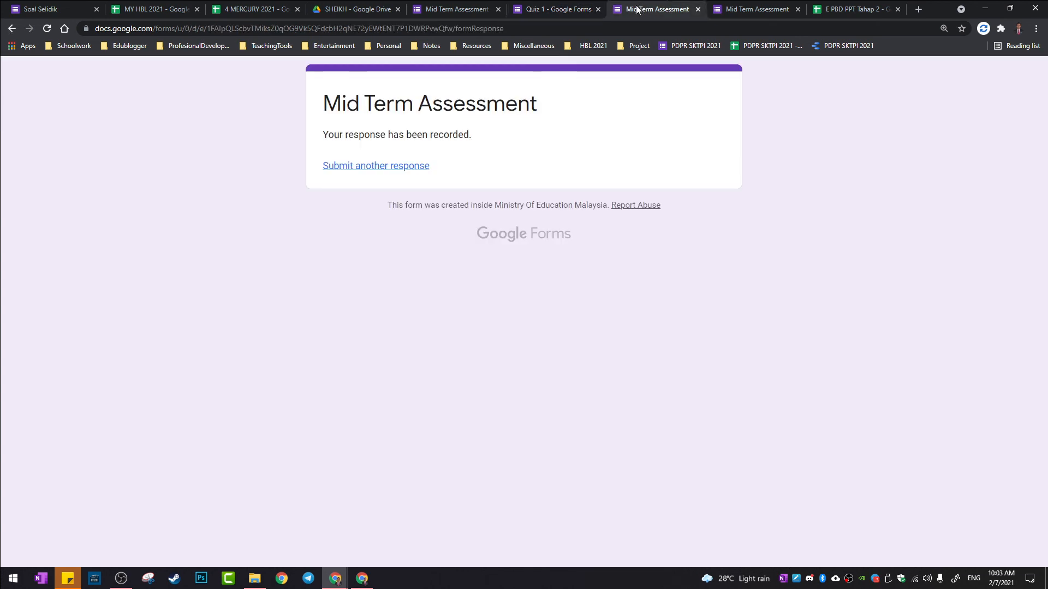